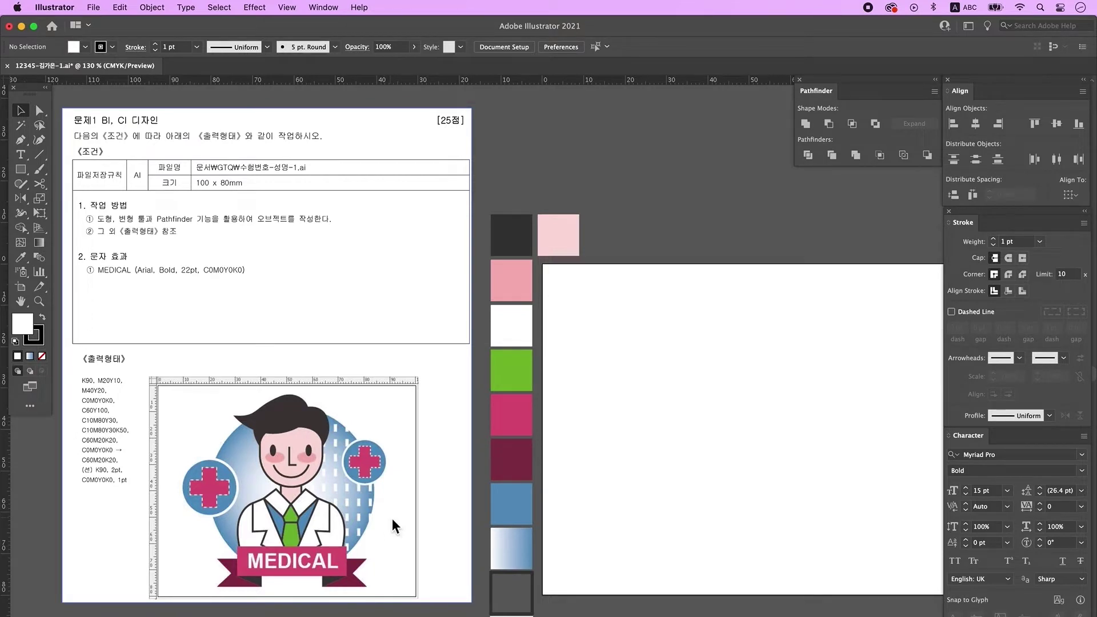
Add the point text "MEDICAL" in the empty area above the blank artboard
{"action": "left_click", "coordinate": [21, 154]}
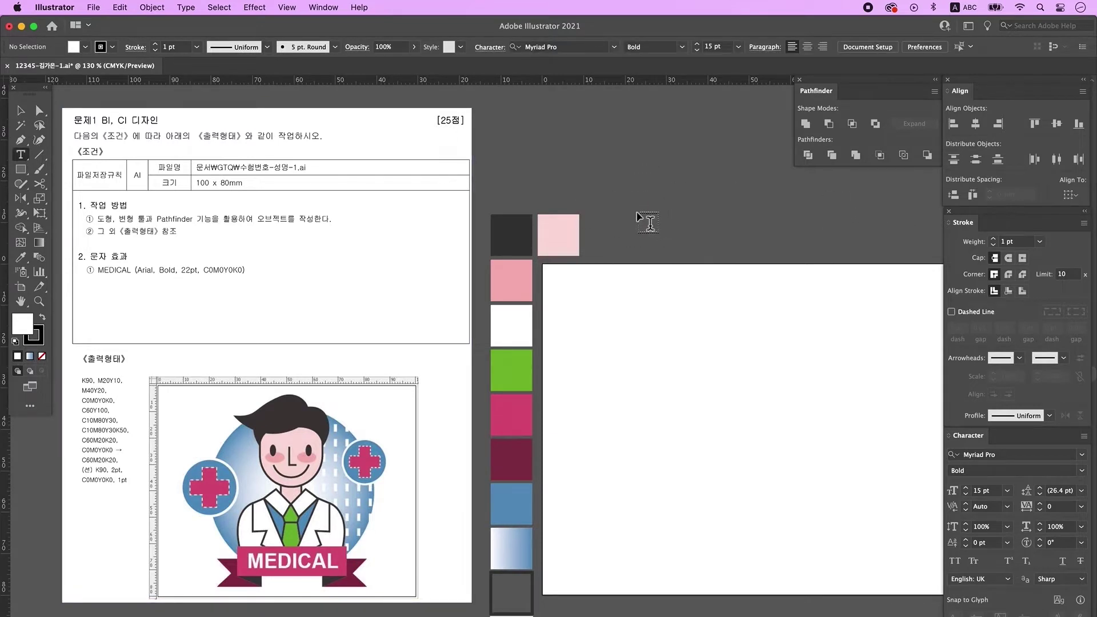
{"action": "left_click", "coordinate": [708, 191]}
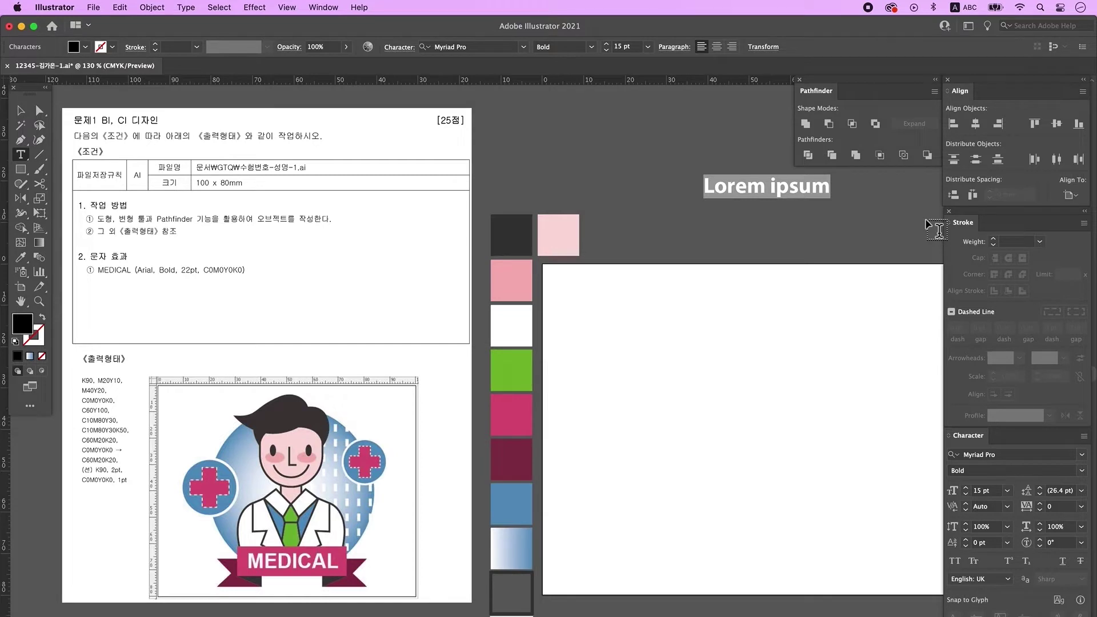
{"action": "type", "text": "MEDICAL"}
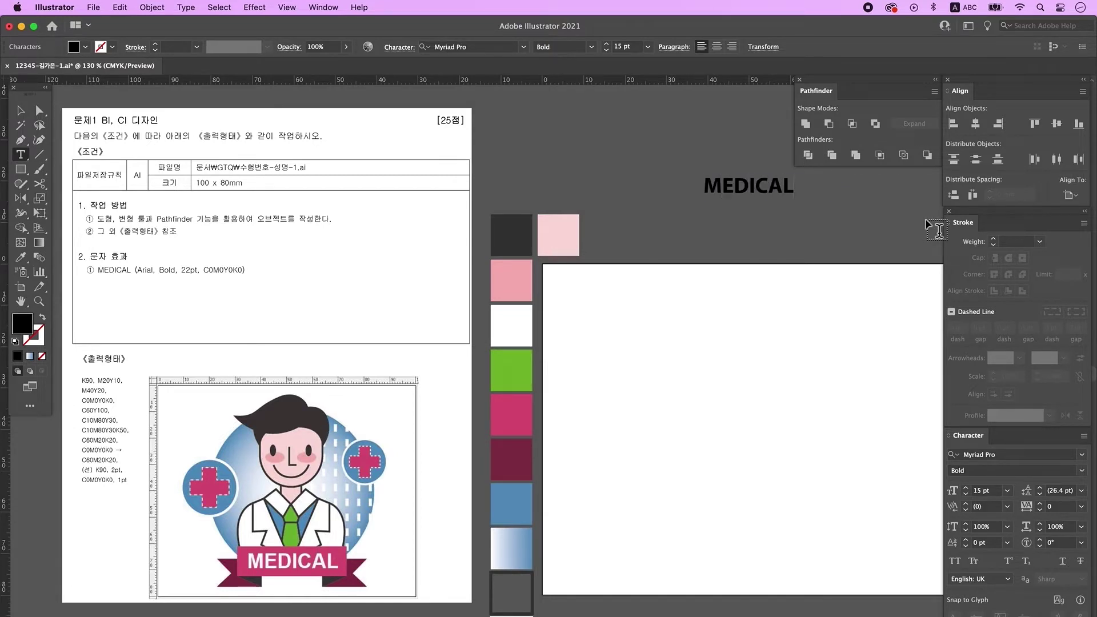
{"action": "key", "text": "Escape"}
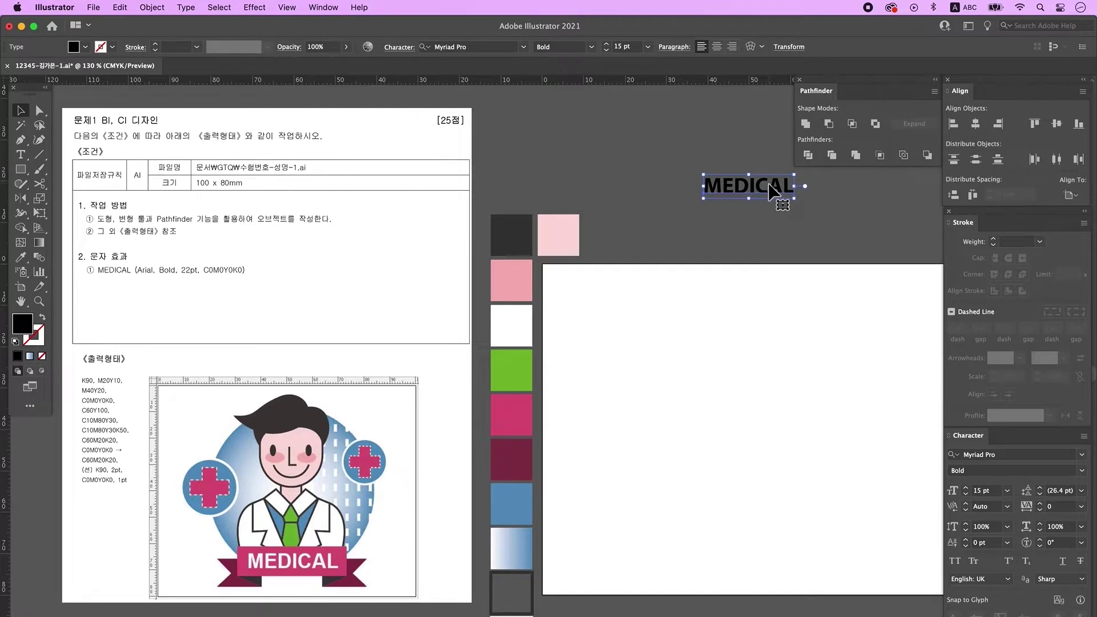
Set the MEDICAL text to Arial Bold at 22 pt
{"action": "scroll", "coordinate": [633, 155], "scroll_direction": "up", "scroll_amount": 2}
{"action": "left_click", "coordinate": [324, 7]}
{"action": "scroll", "coordinate": [408, 522], "scroll_direction": "down", "scroll_amount": 3}
{"action": "mouse_move", "coordinate": [371, 564]}
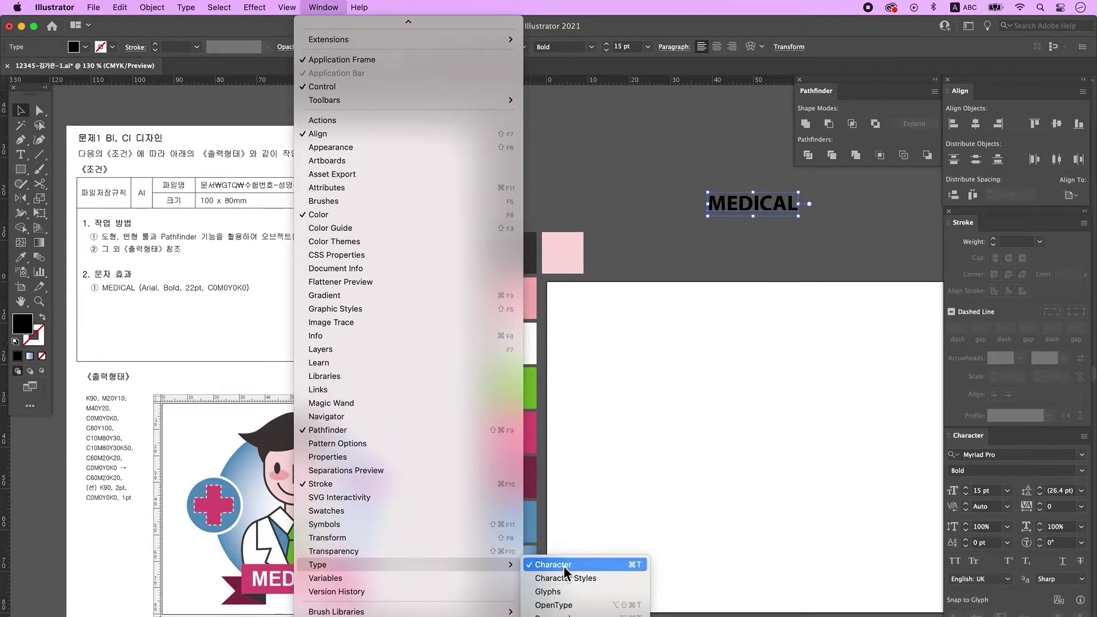
{"action": "left_click", "coordinate": [785, 218]}
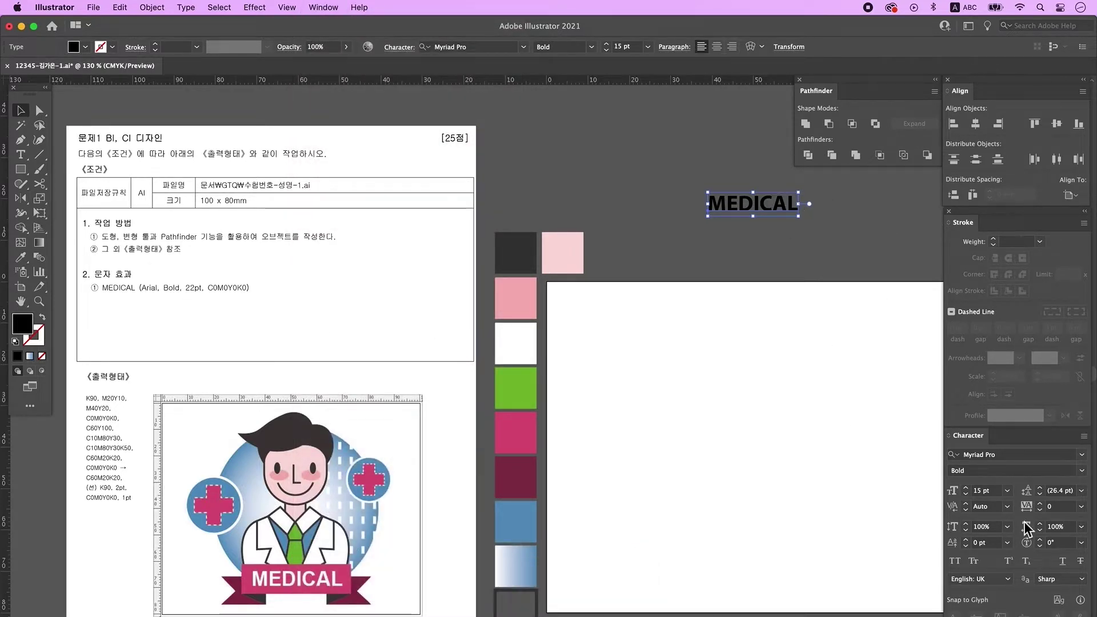
Set the MEDICAL text's fill colour to white, C0 M0 Y0 K0
{"action": "double_click", "coordinate": [25, 329]}
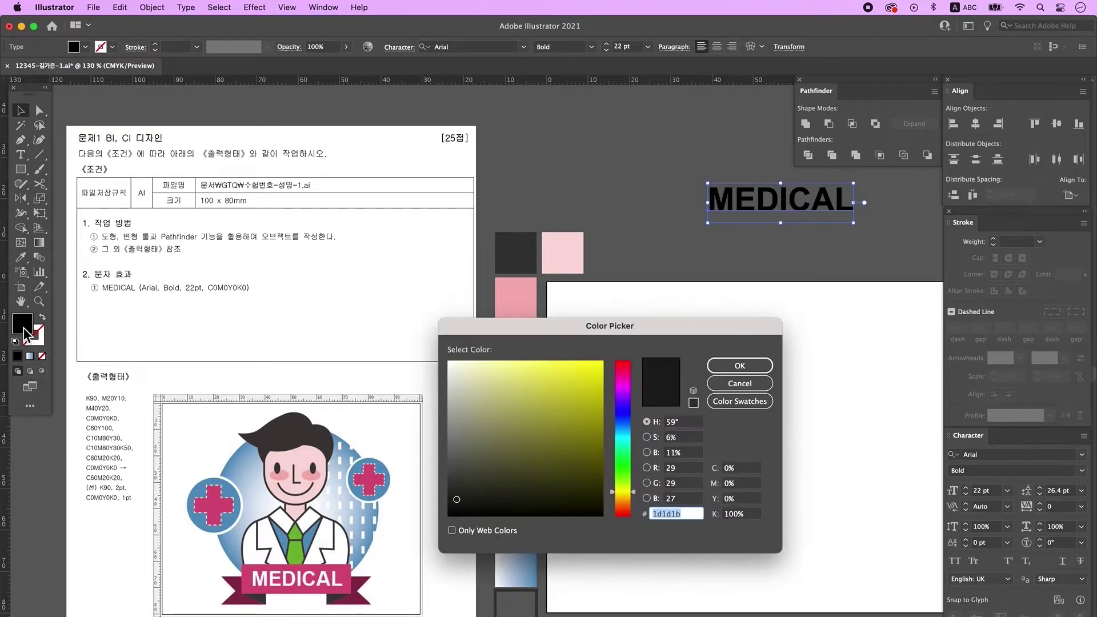
{"action": "left_click_drag", "start_coordinate": [680, 328], "coordinate": [671, 238]}
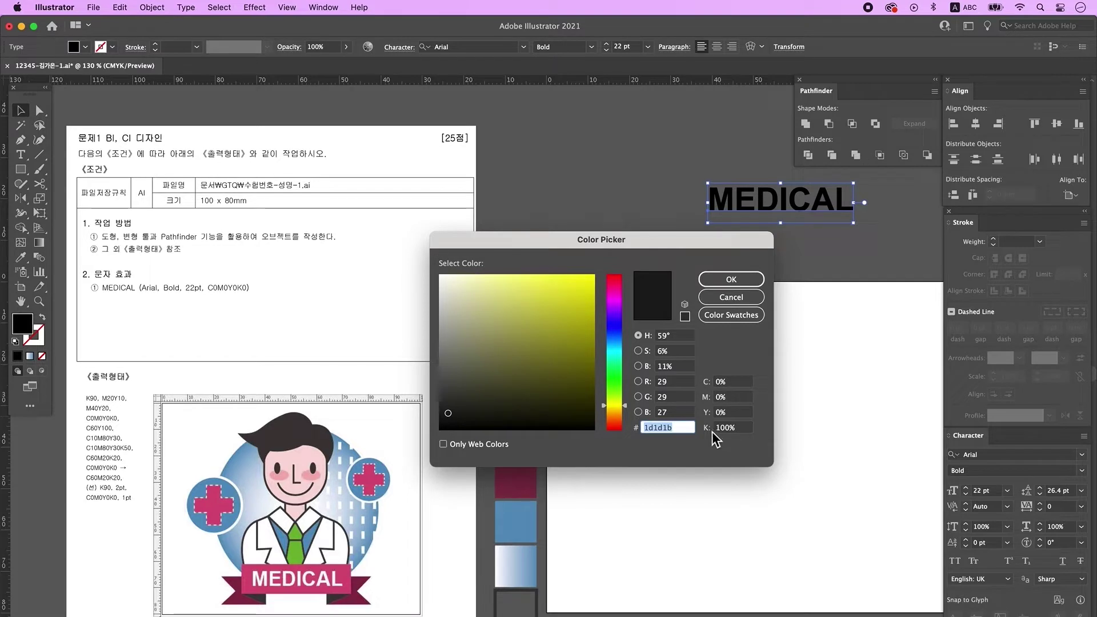
{"action": "left_click", "coordinate": [732, 382]}
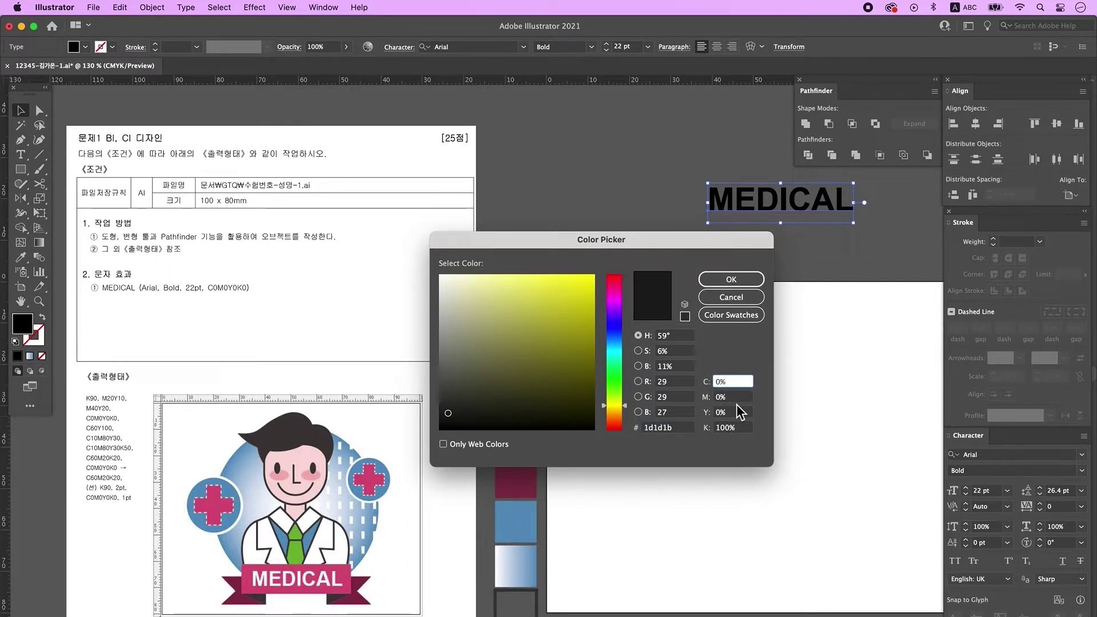
{"action": "key", "text": "Tab"}
{"action": "key", "text": "Tab"}
{"action": "key", "text": "Tab"}
{"action": "type", "text": "0"}
{"action": "key", "text": "Return"}
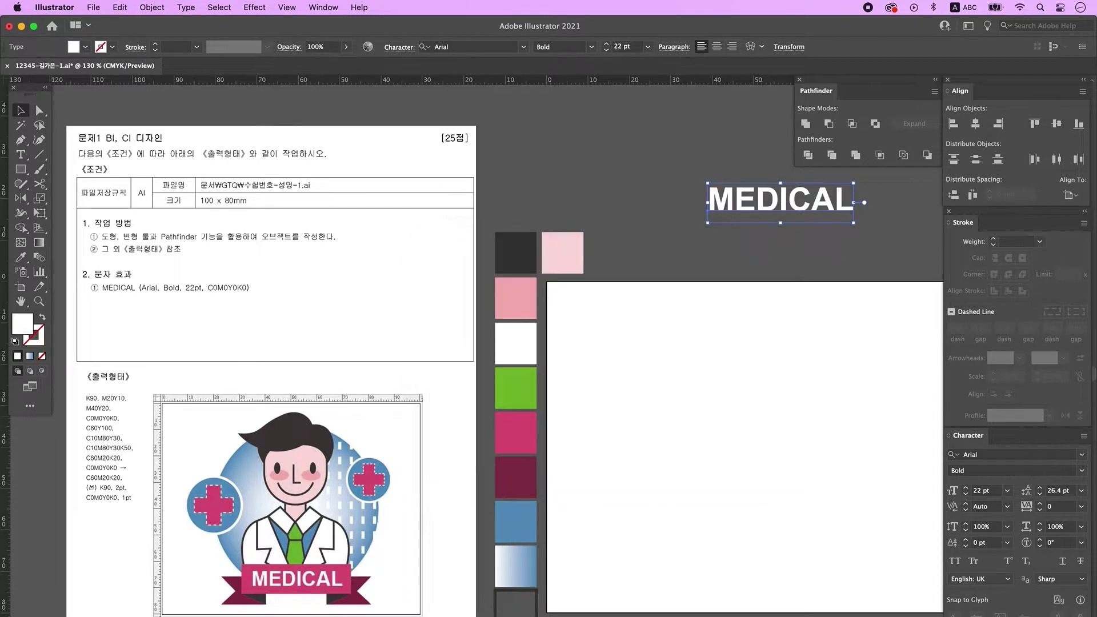
Draw a rectangle about 46 by 12 mm around the MEDICAL text, with no fill and a yellow #fff800 stroke
{"action": "scroll", "coordinate": [643, 365], "scroll_direction": "right", "scroll_amount": 2}
{"action": "scroll", "coordinate": [643, 365], "scroll_direction": "down", "scroll_amount": 1}
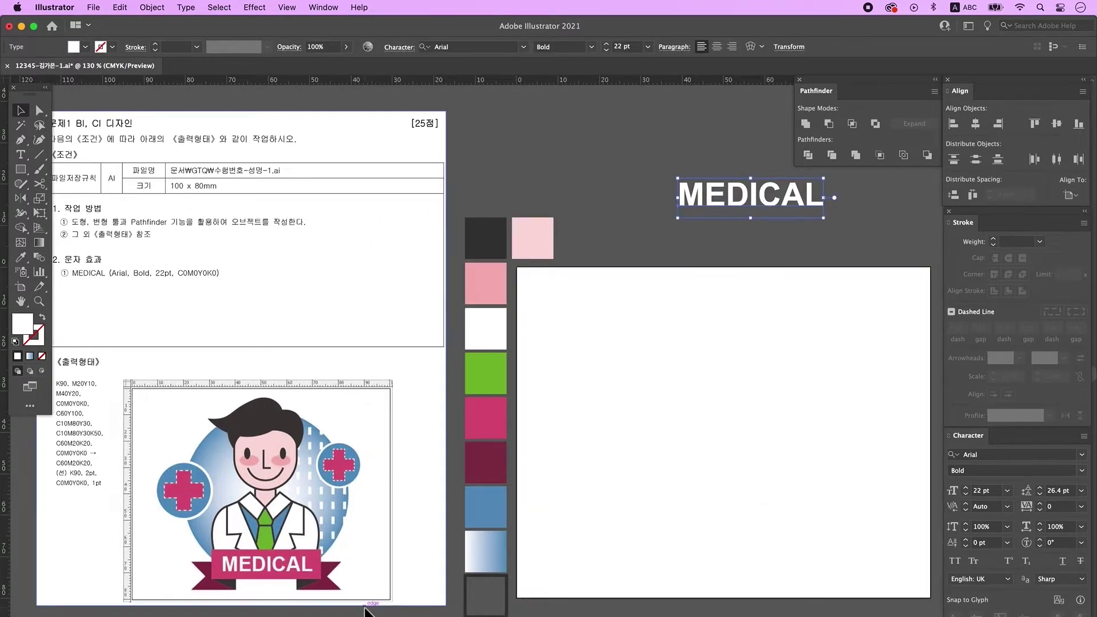
{"action": "left_click", "coordinate": [22, 171]}
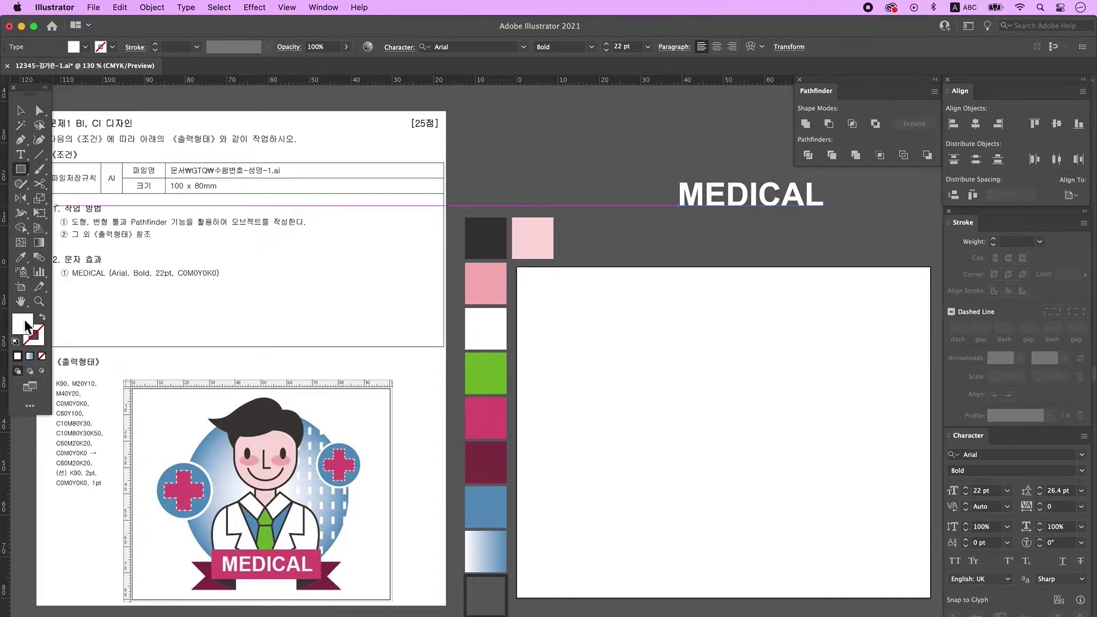
{"action": "double_click", "coordinate": [37, 340]}
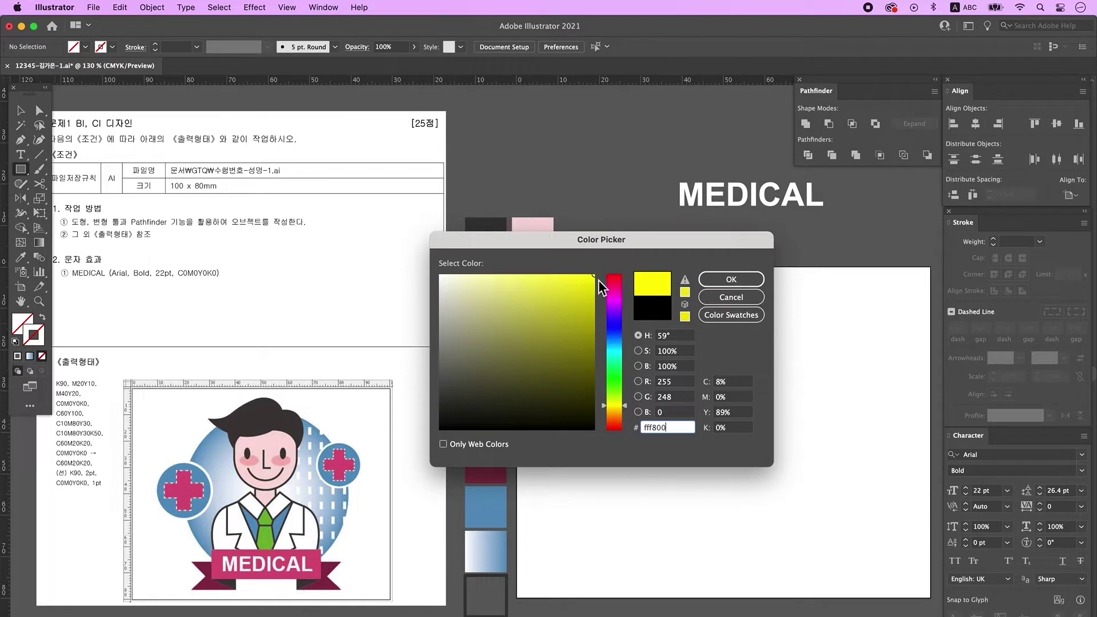
{"action": "left_click", "coordinate": [723, 278]}
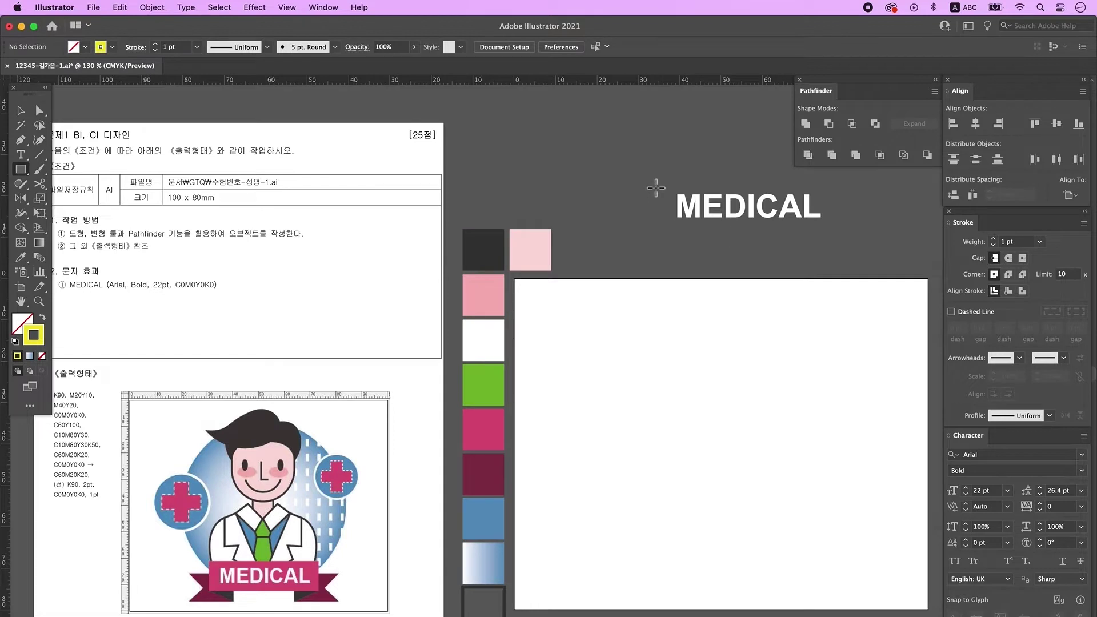
{"action": "left_click_drag", "start_coordinate": [652, 181], "coordinate": [841, 232]}
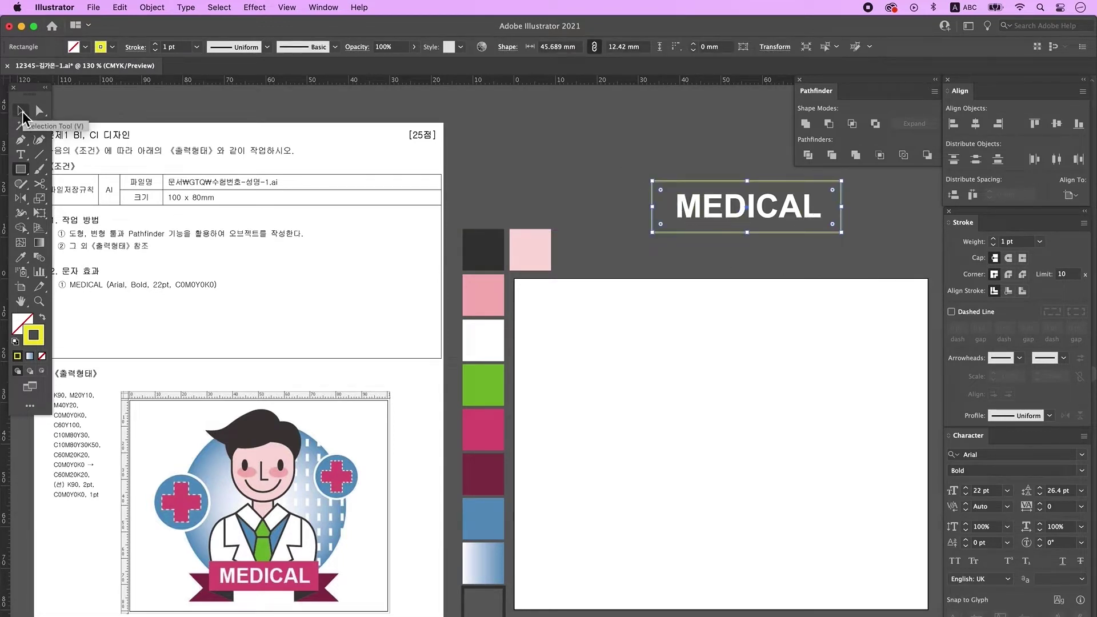
Align the MEDICAL text and the surrounding rectangle to each other by their horizontal centres
{"action": "left_click", "coordinate": [22, 114]}
{"action": "left_click", "coordinate": [694, 161]}
{"action": "left_click", "coordinate": [727, 200]}
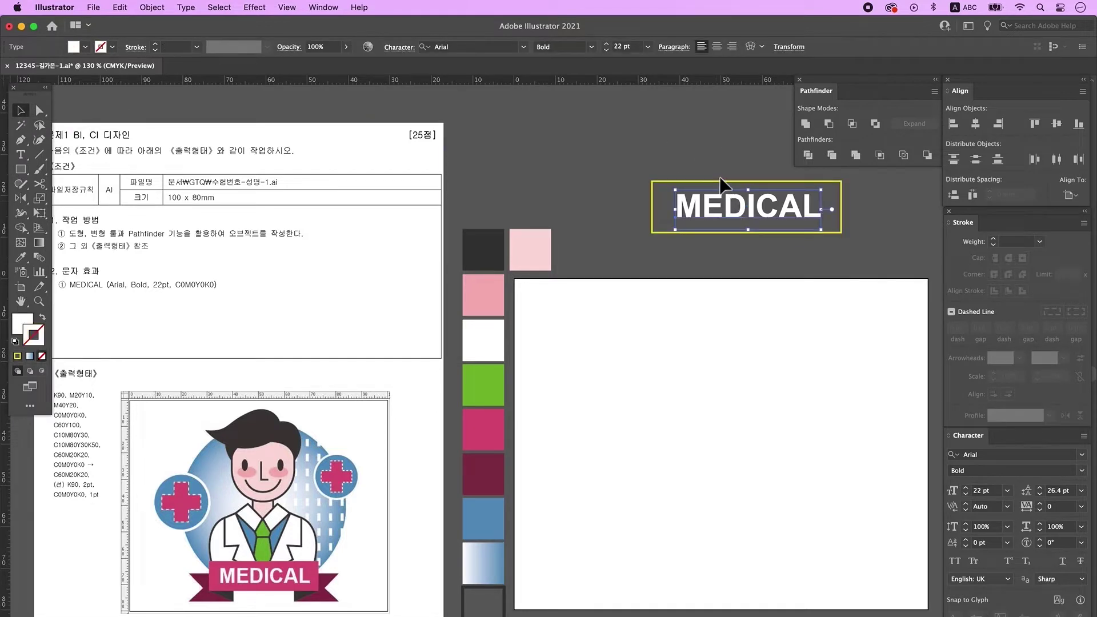
{"action": "left_click", "coordinate": [729, 231]}
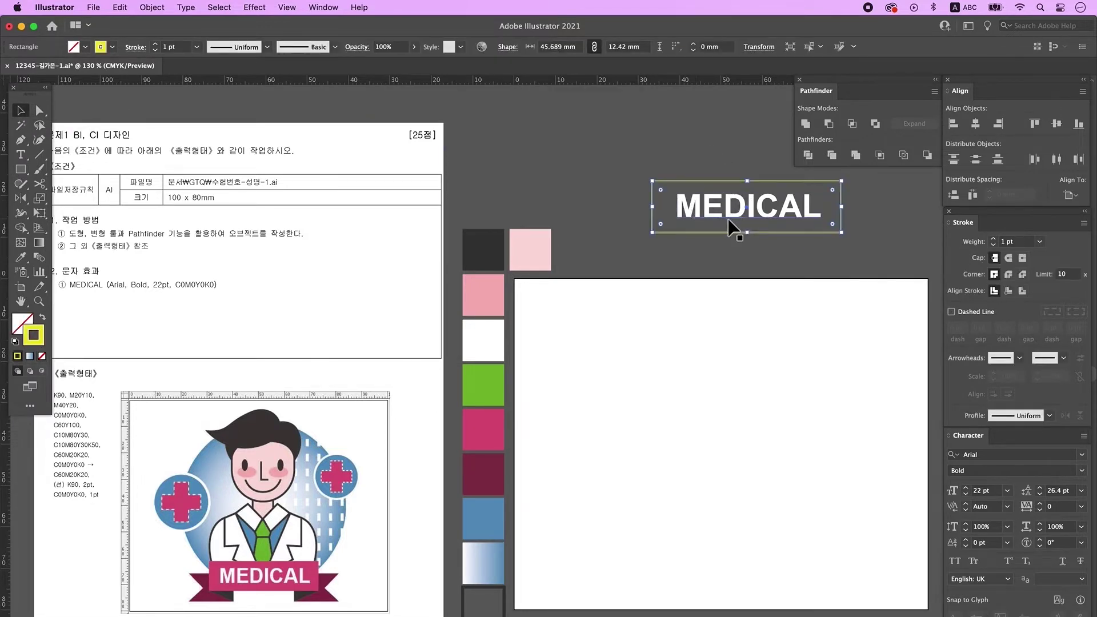
{"action": "left_click", "coordinate": [800, 213], "text": "shift"}
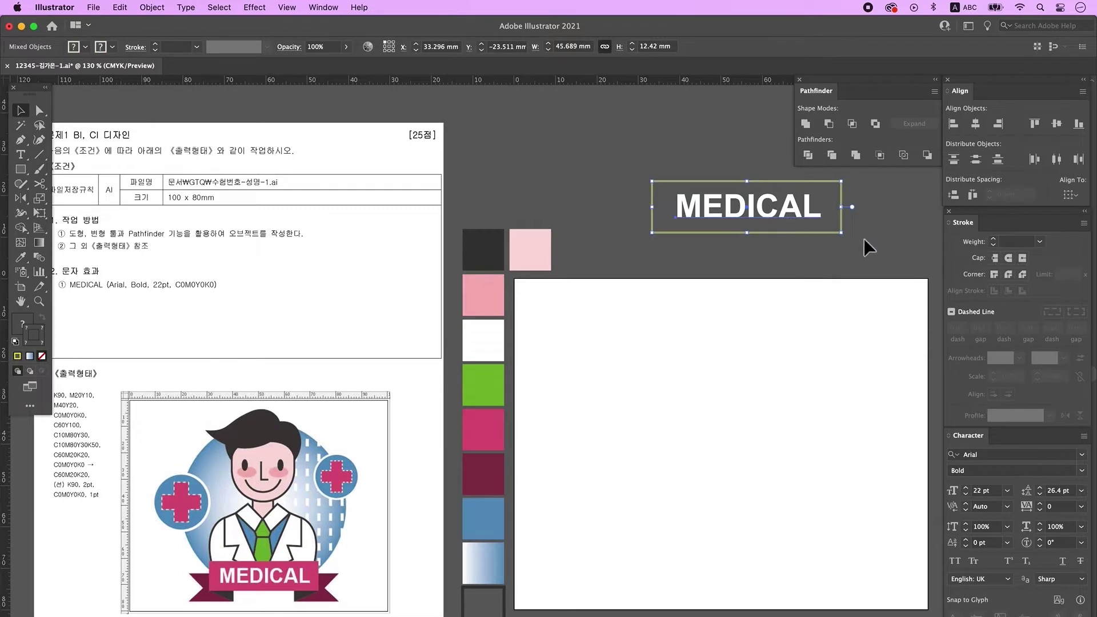
{"action": "left_click", "coordinate": [982, 126]}
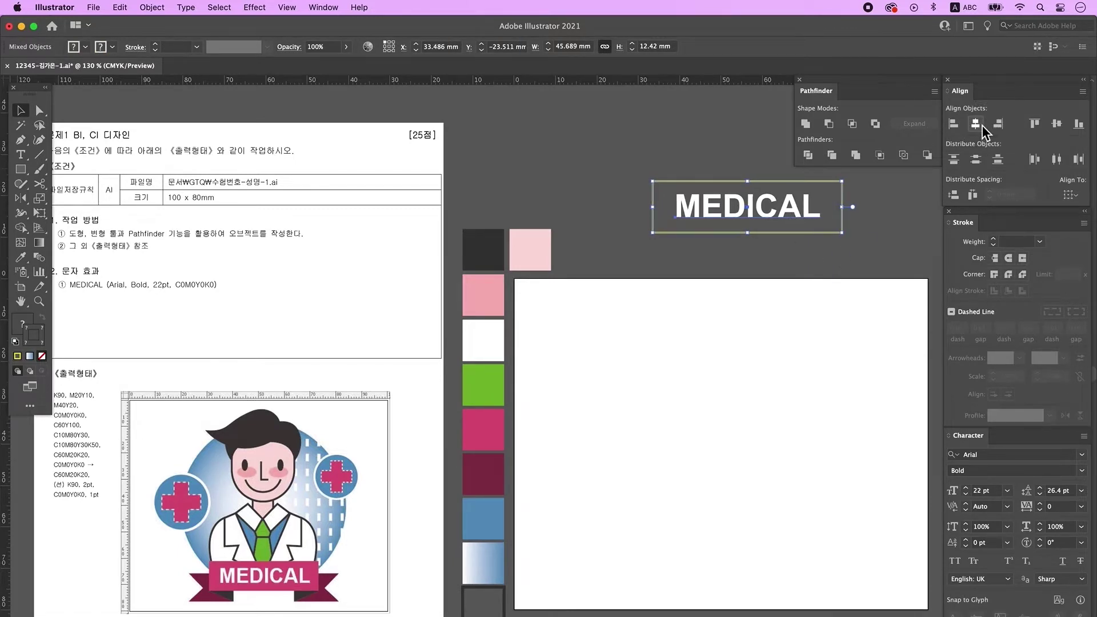
Duplicate the yellow rectangle directly above the original and shorten the copy from its right side to about 22 mm wide
{"action": "left_click", "coordinate": [769, 234]}
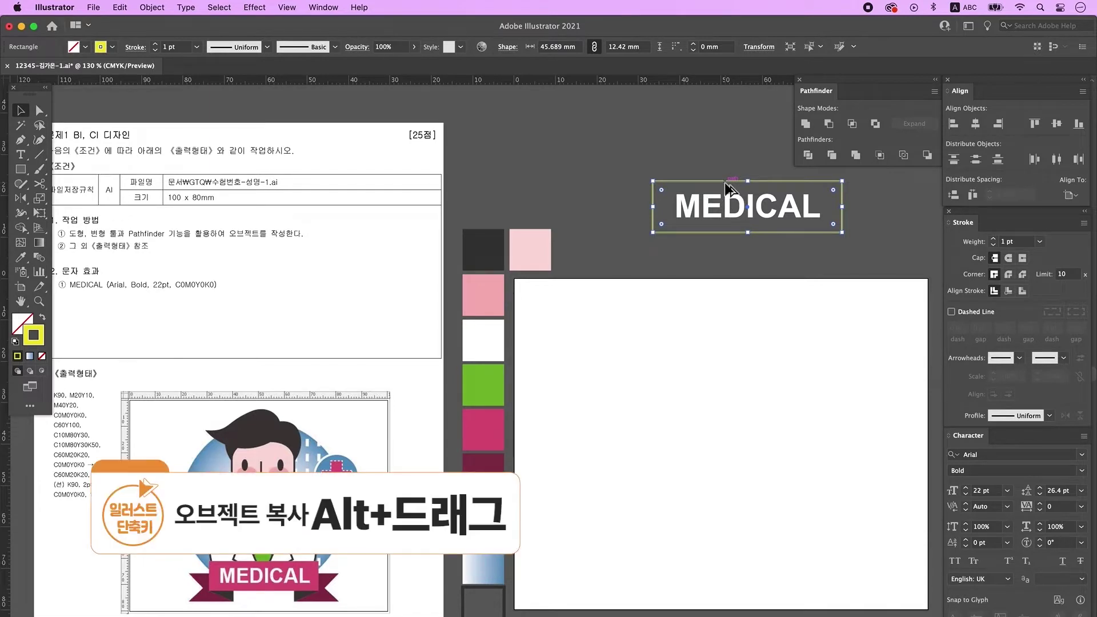
{"action": "left_click_drag", "start_coordinate": [725, 184], "coordinate": [724, 119]}
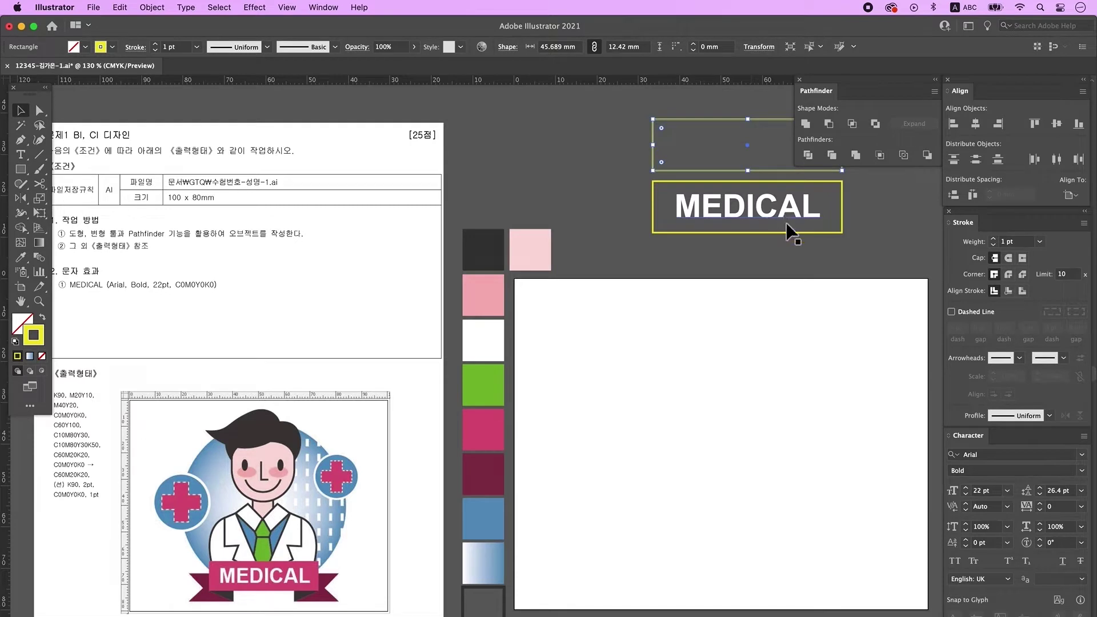
{"action": "left_click", "coordinate": [794, 234]}
{"action": "scroll", "coordinate": [761, 164], "scroll_direction": "right", "scroll_amount": 4}
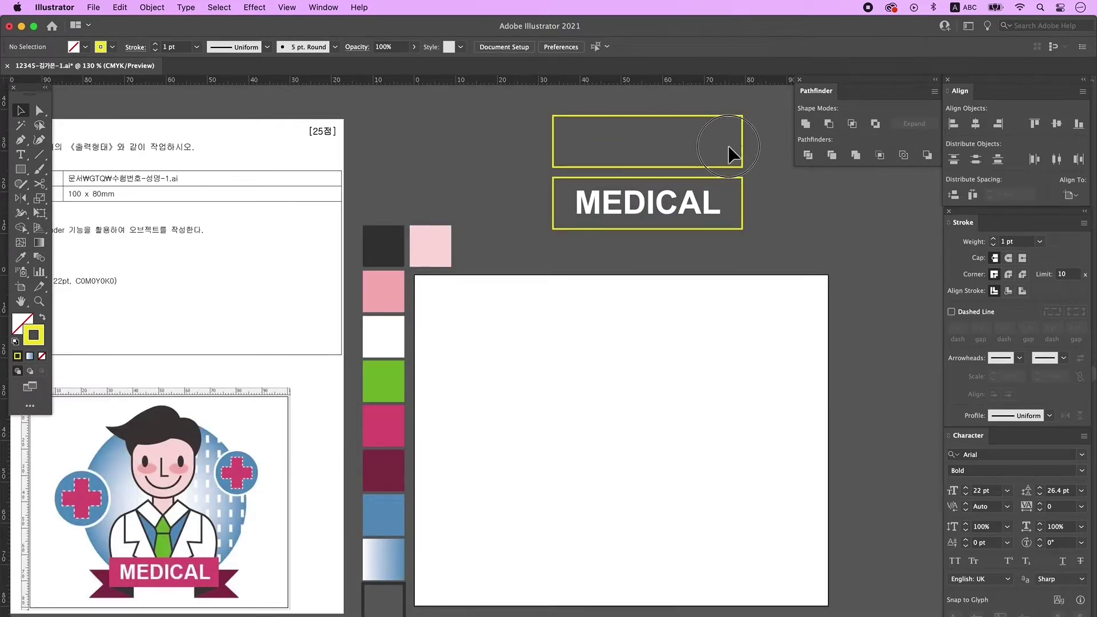
{"action": "left_click", "coordinate": [742, 143]}
{"action": "left_click_drag", "start_coordinate": [742, 143], "coordinate": [646, 144]}
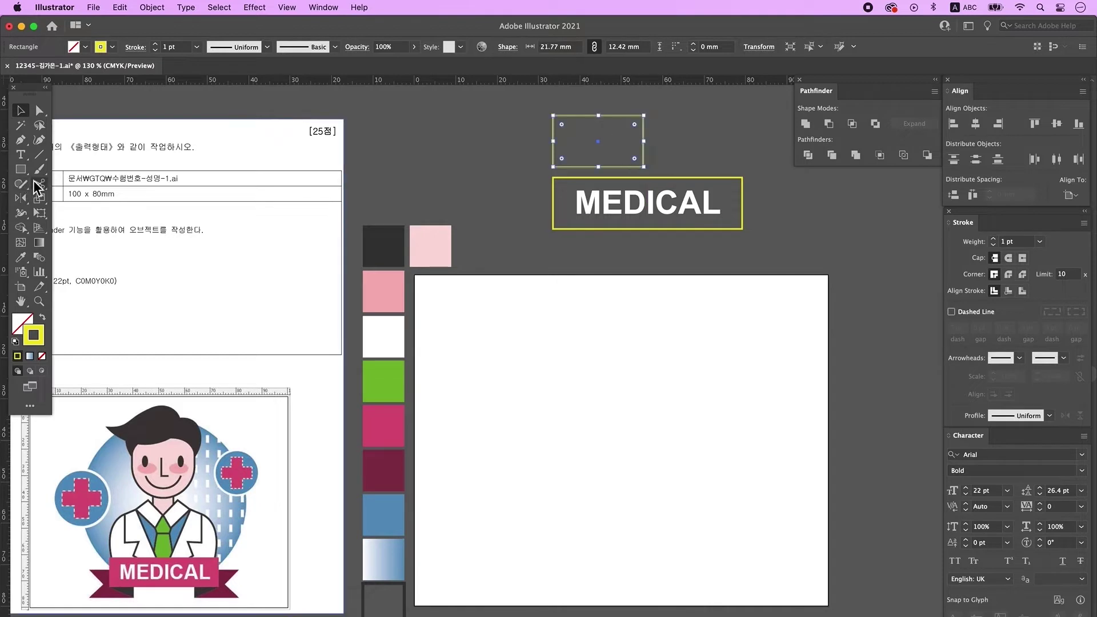
Draw a square about 14.6 mm wide, rotated 45°, with its right corner overlapping the short rectangle's left end
{"action": "left_click", "coordinate": [21, 169]}
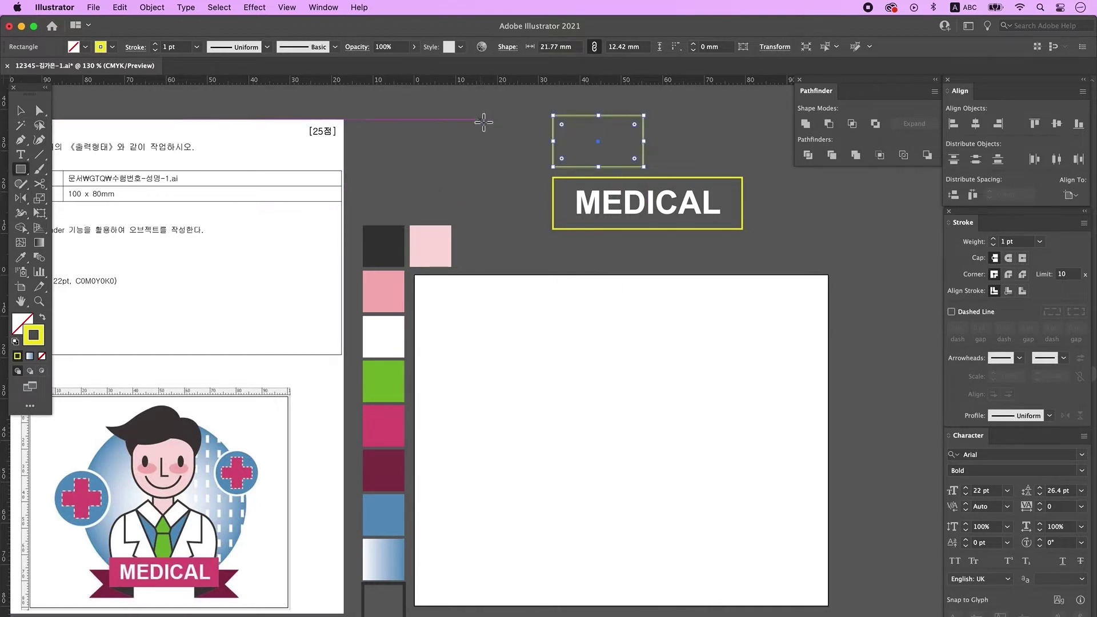
{"action": "left_click_drag", "start_coordinate": [474, 107], "coordinate": [519, 167]}
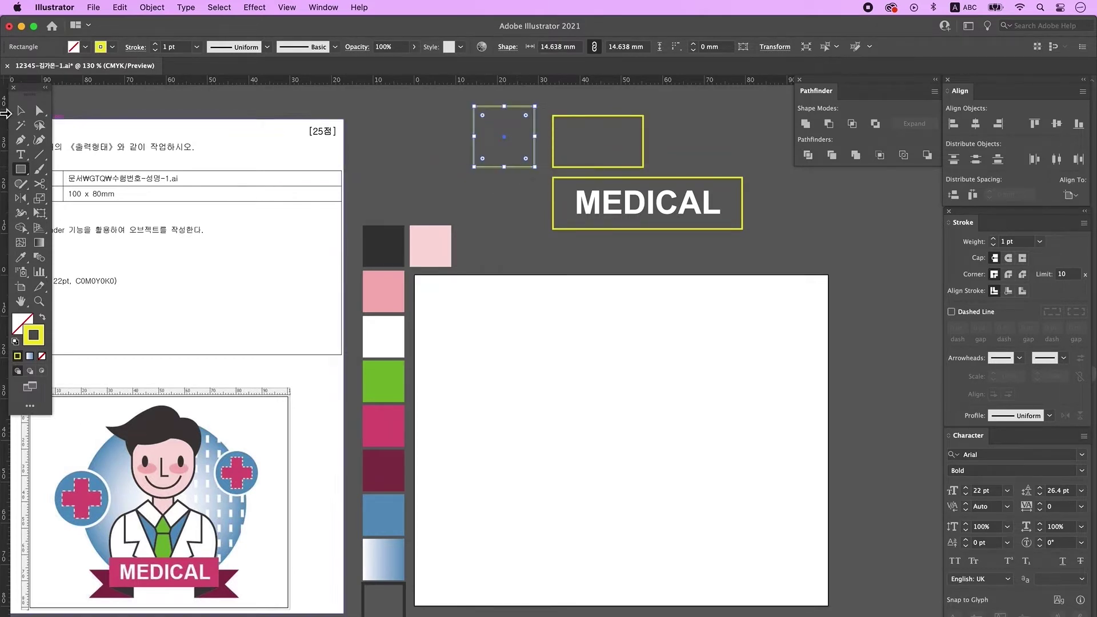
{"action": "left_click", "coordinate": [21, 110]}
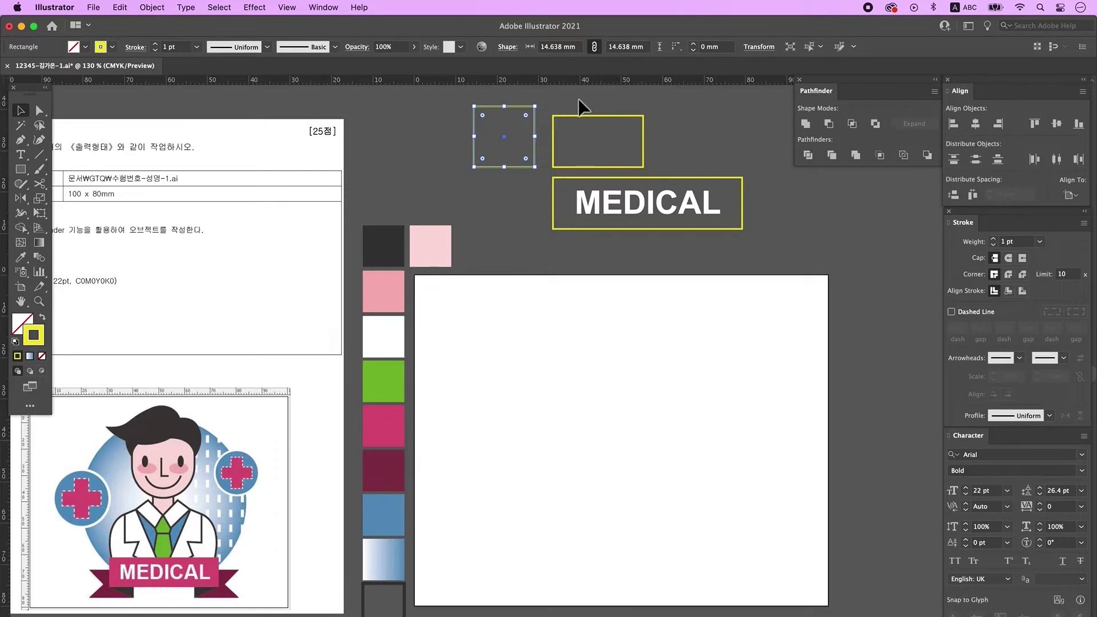
{"action": "left_click_drag", "start_coordinate": [538, 105], "coordinate": [590, 160]}
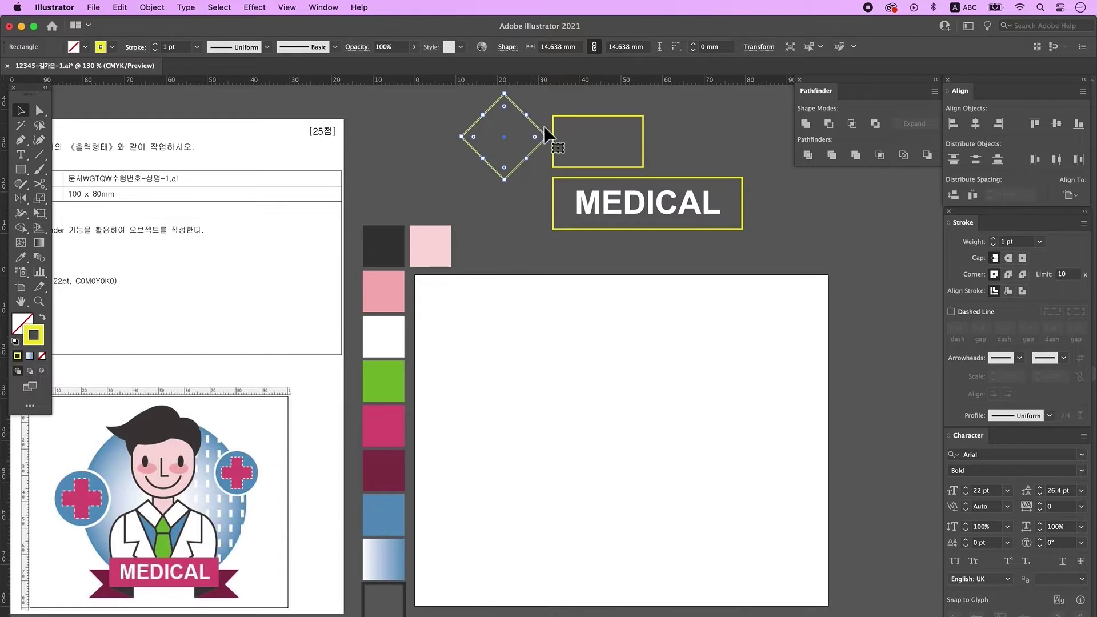
{"action": "left_click_drag", "start_coordinate": [534, 133], "coordinate": [577, 139]}
Divide the overlapping diamond and short rectangle with Pathfinder and ungroup the resulting pieces
{"action": "key", "text": "super+a"}
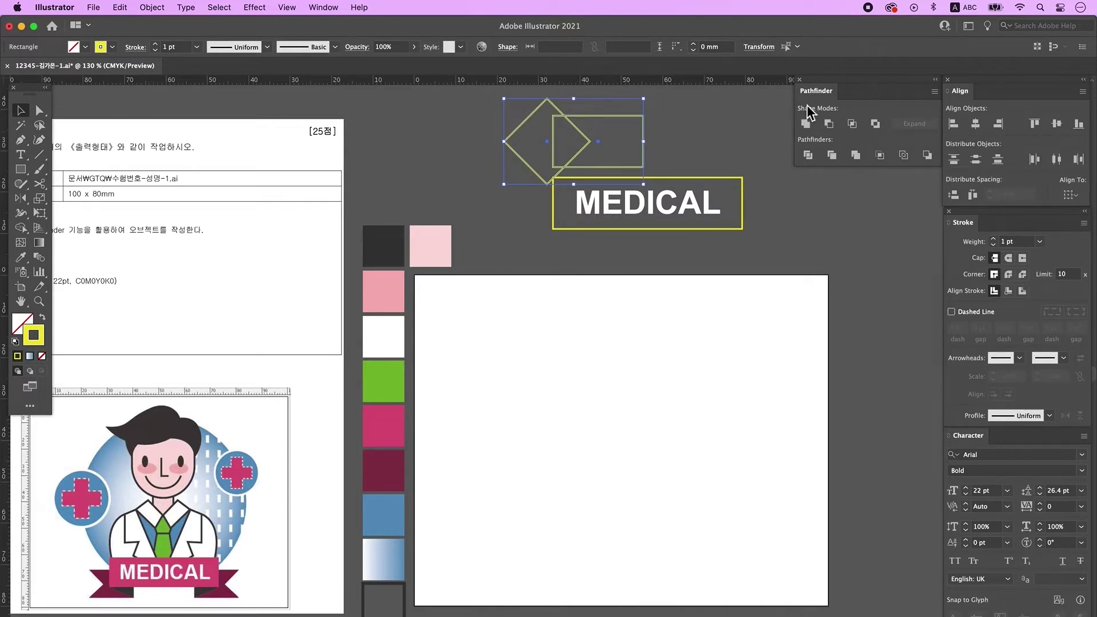
{"action": "left_click", "coordinate": [810, 158]}
{"action": "right_click", "coordinate": [573, 132]}
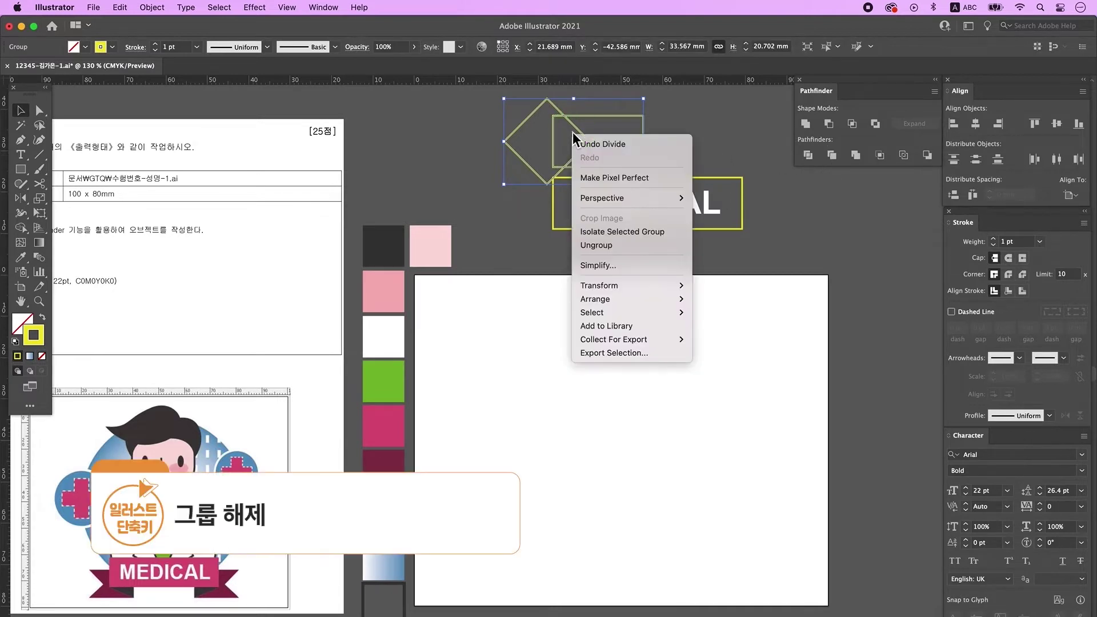
{"action": "left_click", "coordinate": [616, 248]}
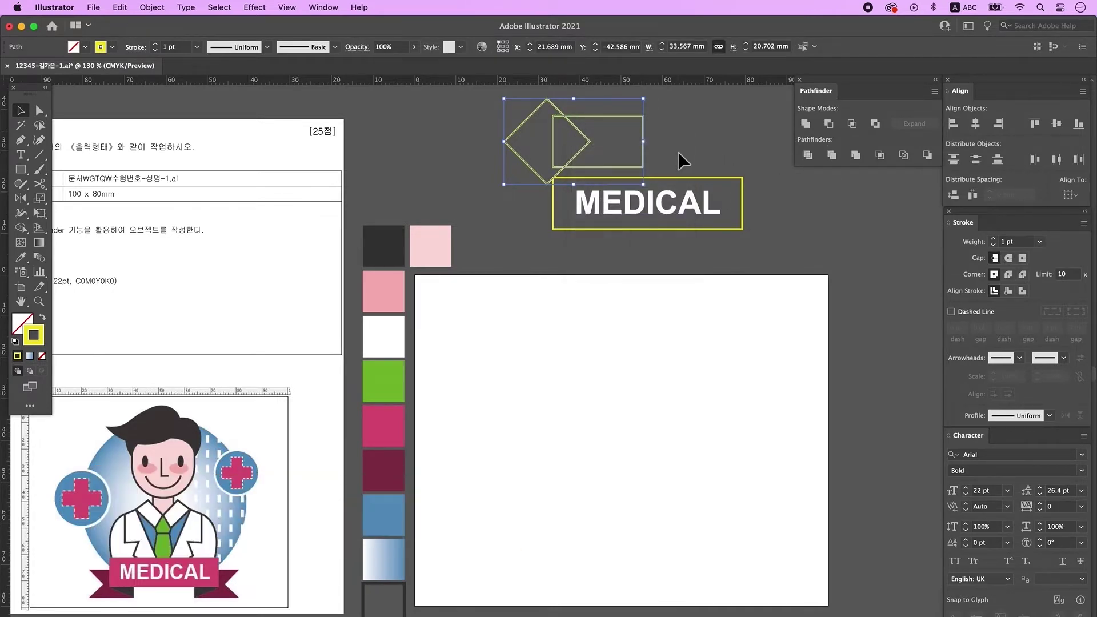
Pull the notched ribbon piece out to the right and delete the leftover diamond pieces
{"action": "right_click", "coordinate": [679, 153]}
{"action": "left_click", "coordinate": [653, 144]}
{"action": "left_click_drag", "start_coordinate": [643, 149], "coordinate": [699, 151]}
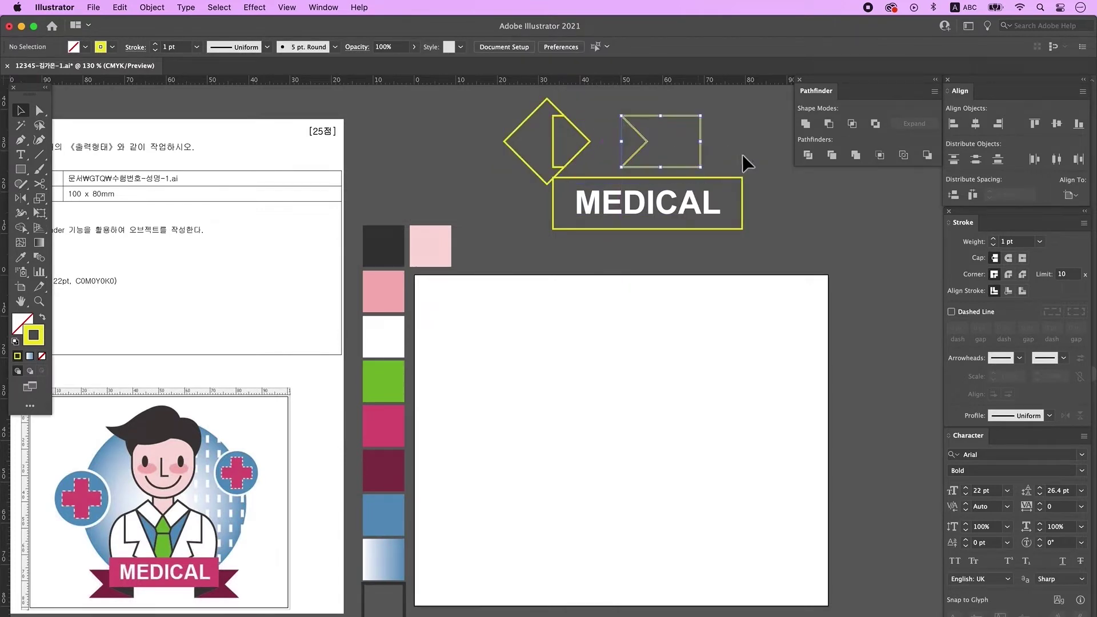
{"action": "left_click", "coordinate": [595, 122]}
{"action": "left_click", "coordinate": [557, 133]}
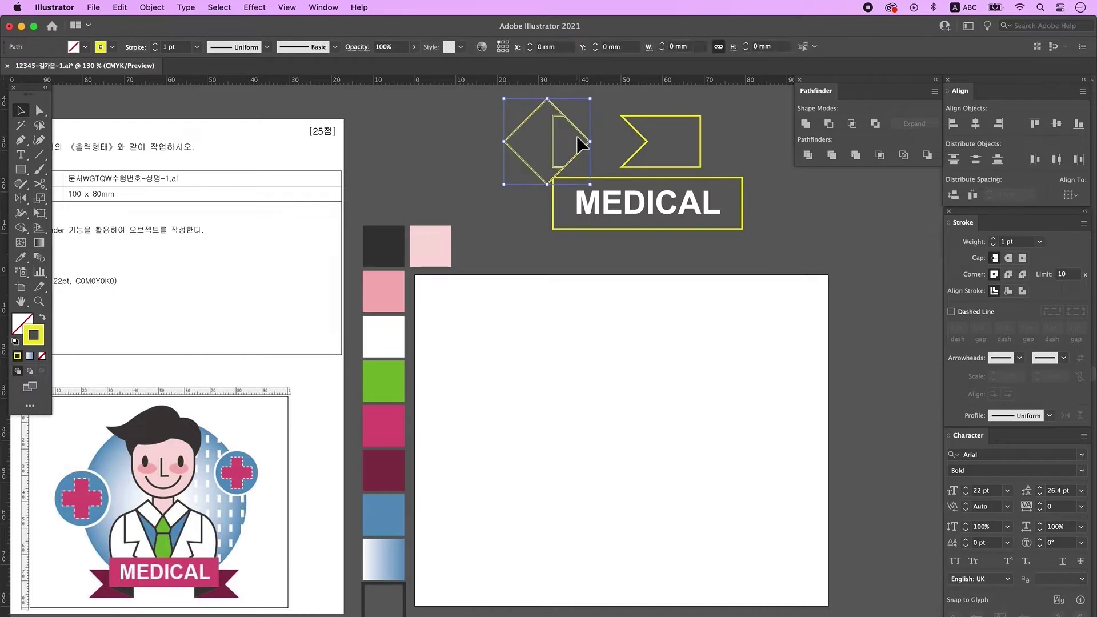
{"action": "key", "text": "Delete"}
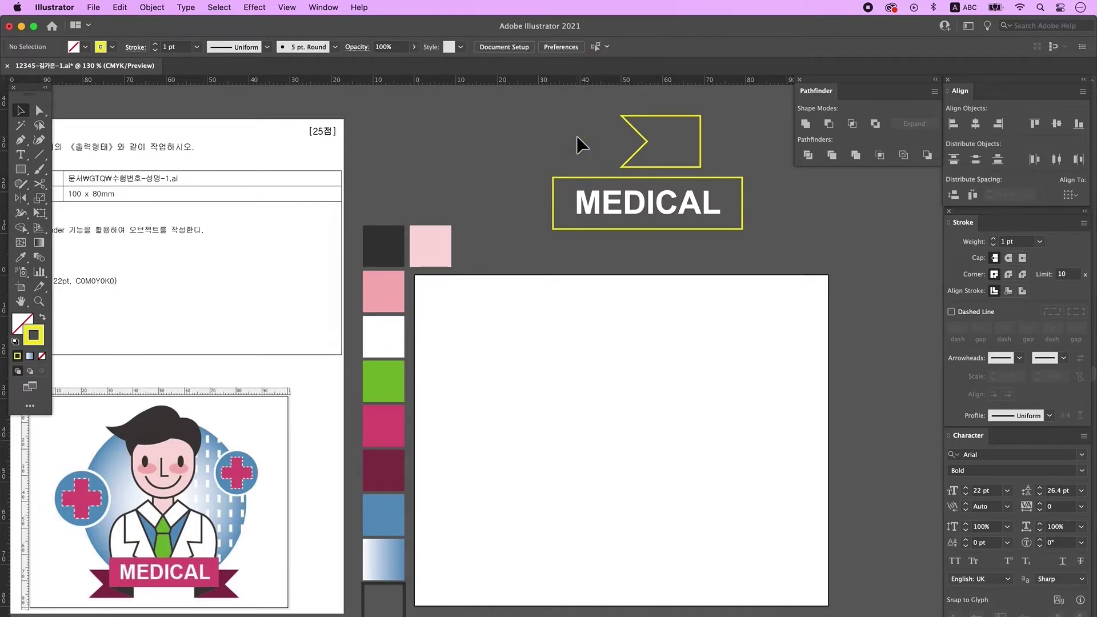
Move the notched ribbon piece so it overlaps the lower left corner of the MEDICAL rectangle
{"action": "left_click_drag", "start_coordinate": [693, 169], "coordinate": [574, 253]}
{"action": "scroll", "coordinate": [574, 252], "scroll_direction": "down", "scroll_amount": 2}
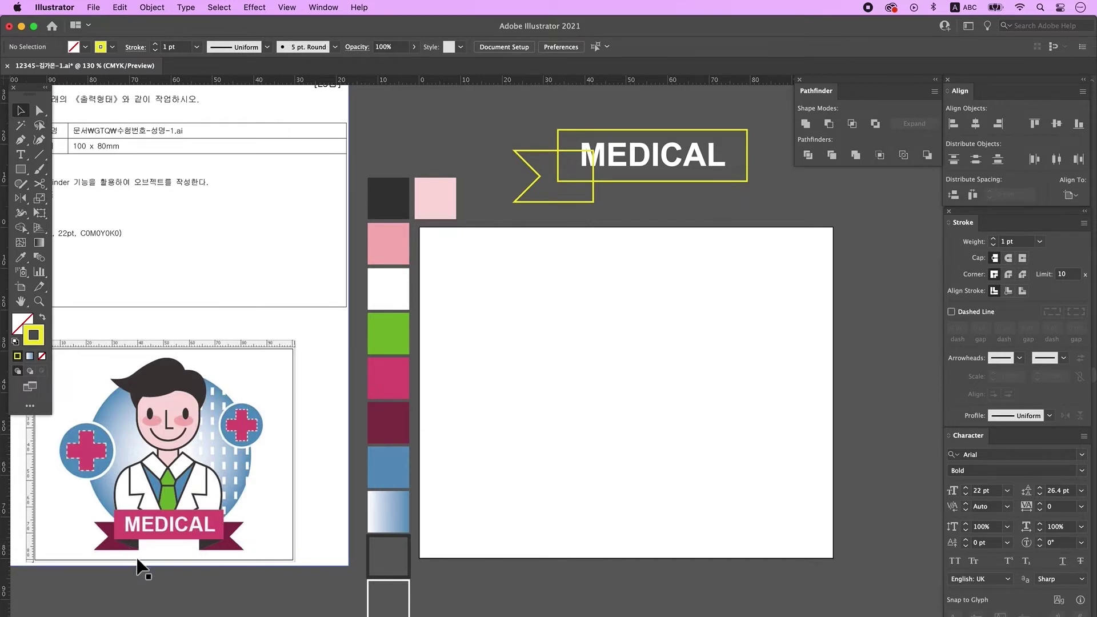
Draw a red-outlined fold triangle with the Pen tool, joining the rectangle's lower left corner to the ribbon piece's right edge
{"action": "double_click", "coordinate": [39, 343]}
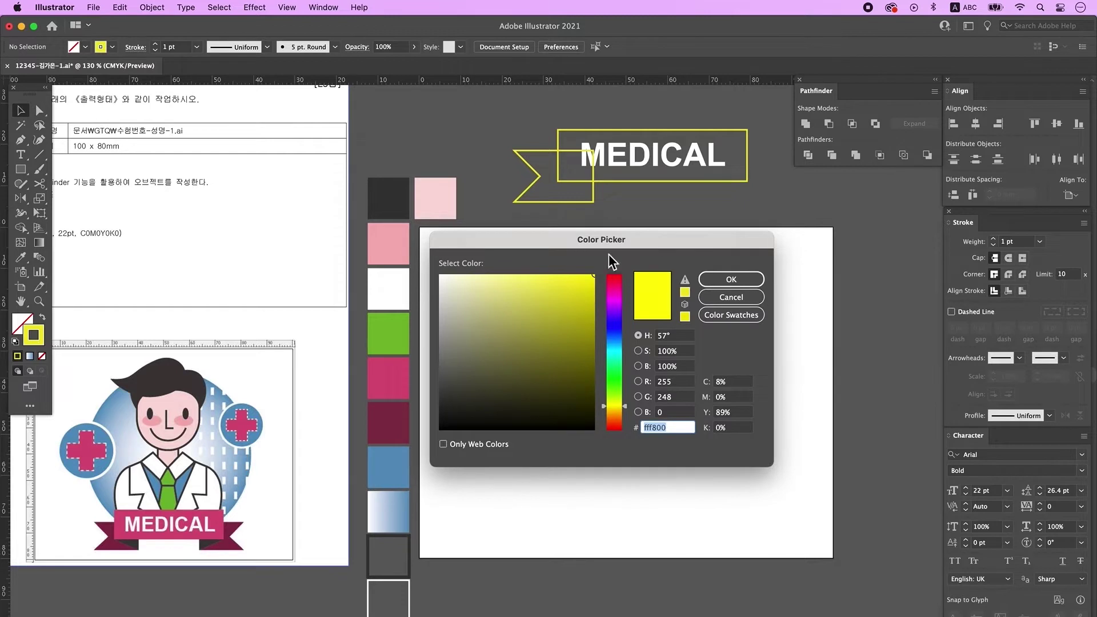
{"action": "left_click", "coordinate": [616, 428]}
{"action": "key", "text": "Return"}
{"action": "left_click", "coordinate": [25, 143]}
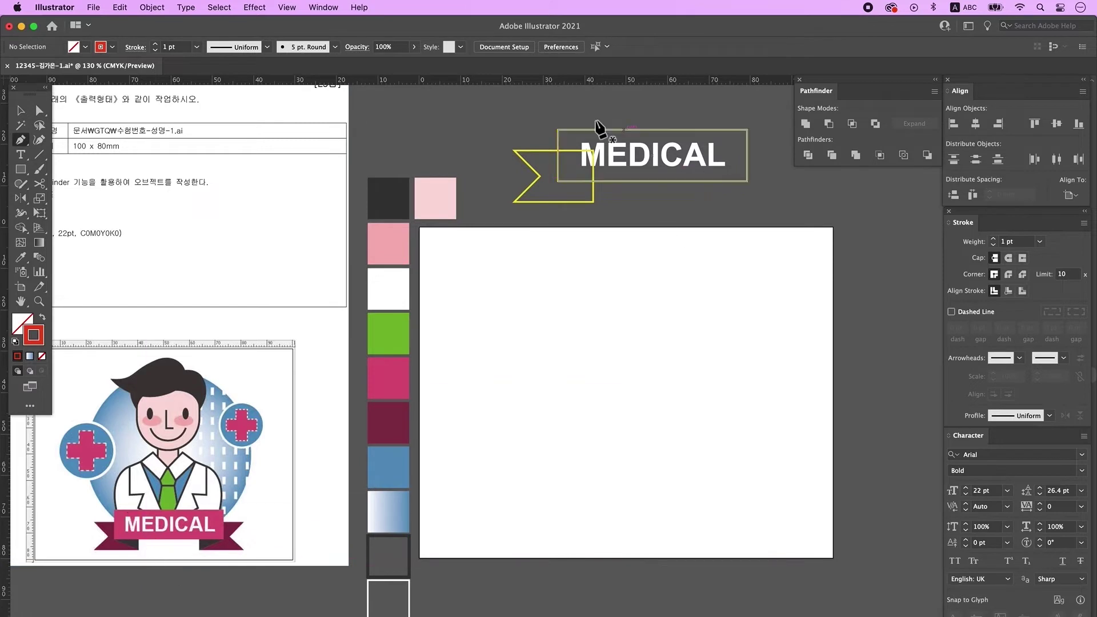
{"action": "left_click", "coordinate": [558, 181]}
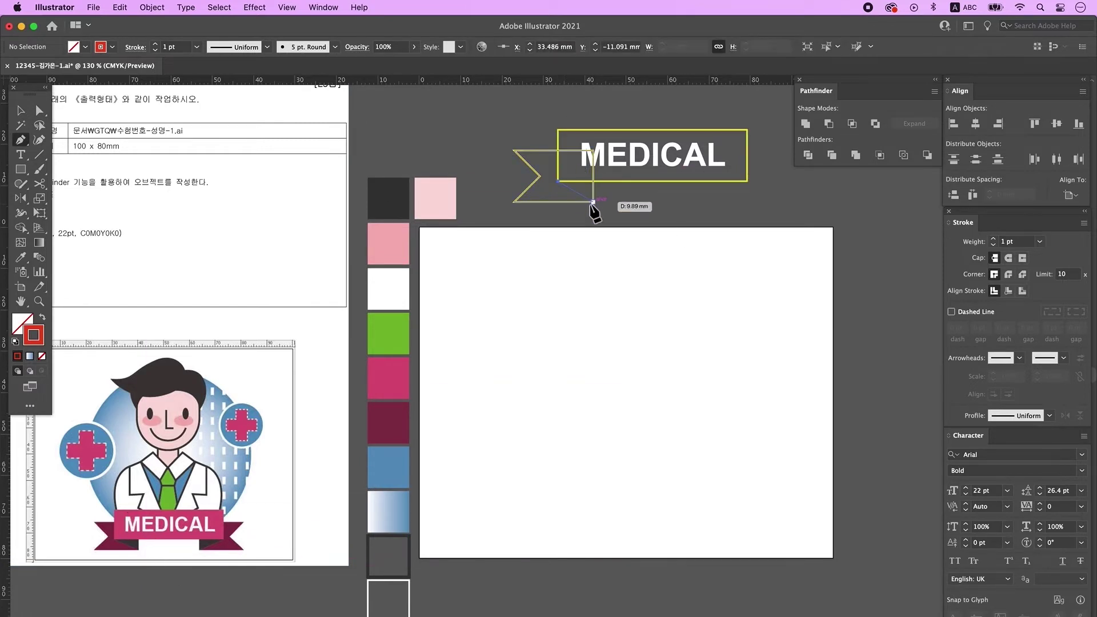
{"action": "left_click", "coordinate": [593, 201]}
{"action": "left_click", "coordinate": [38, 110]}
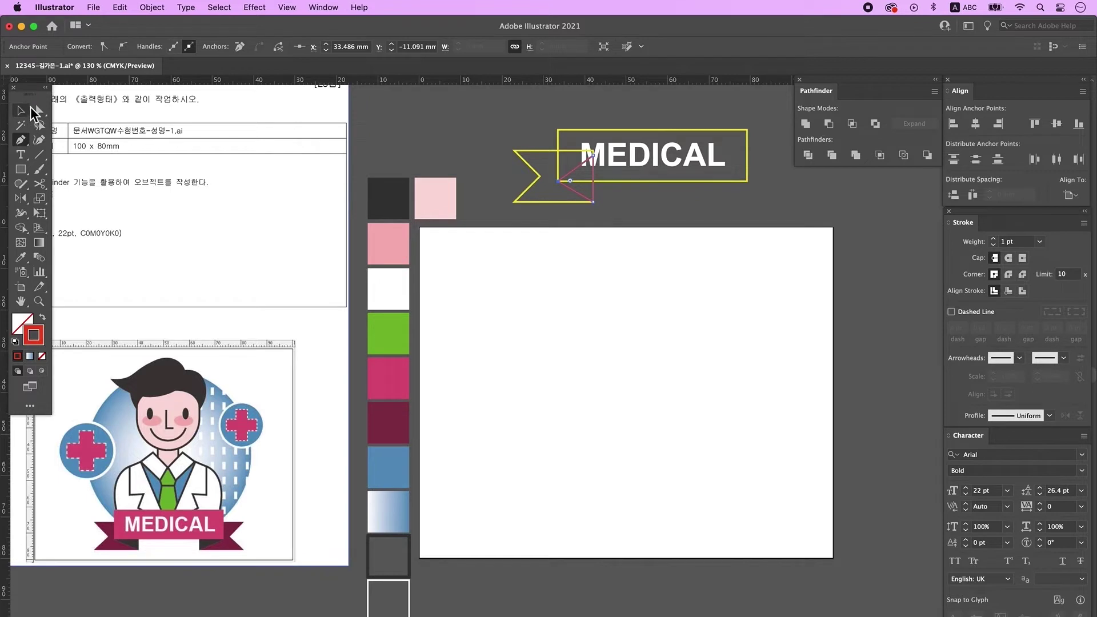
Fill the MEDICAL rectangle magenta, the notched ribbon piece dark maroon and the fold triangle dark gray, sampled from the colour swatches
{"action": "left_click", "coordinate": [21, 260]}
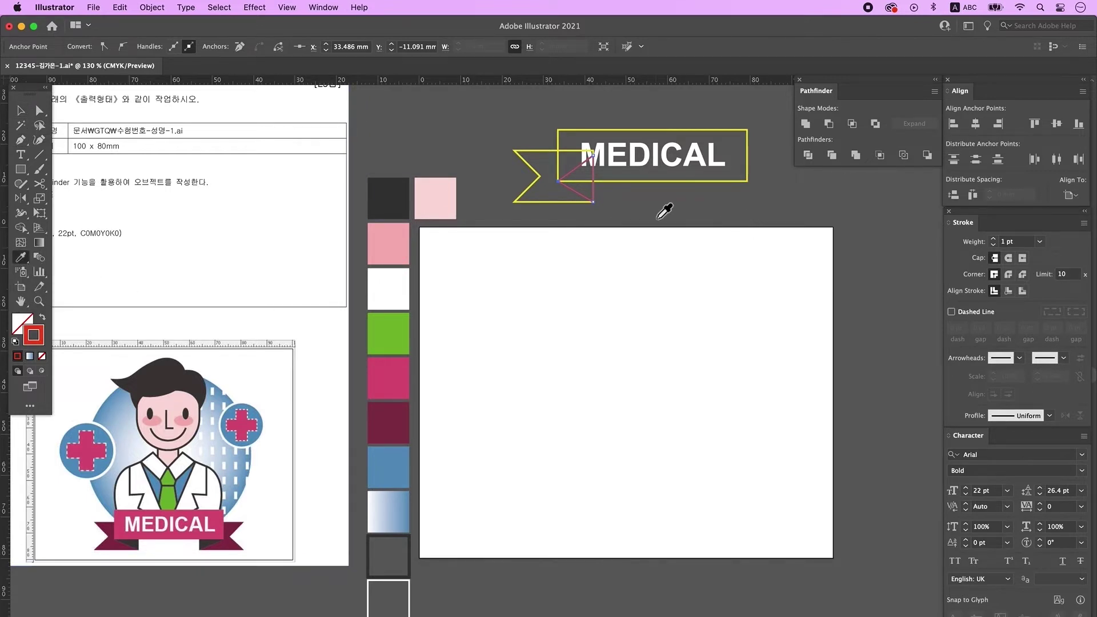
{"action": "left_click", "coordinate": [396, 423]}
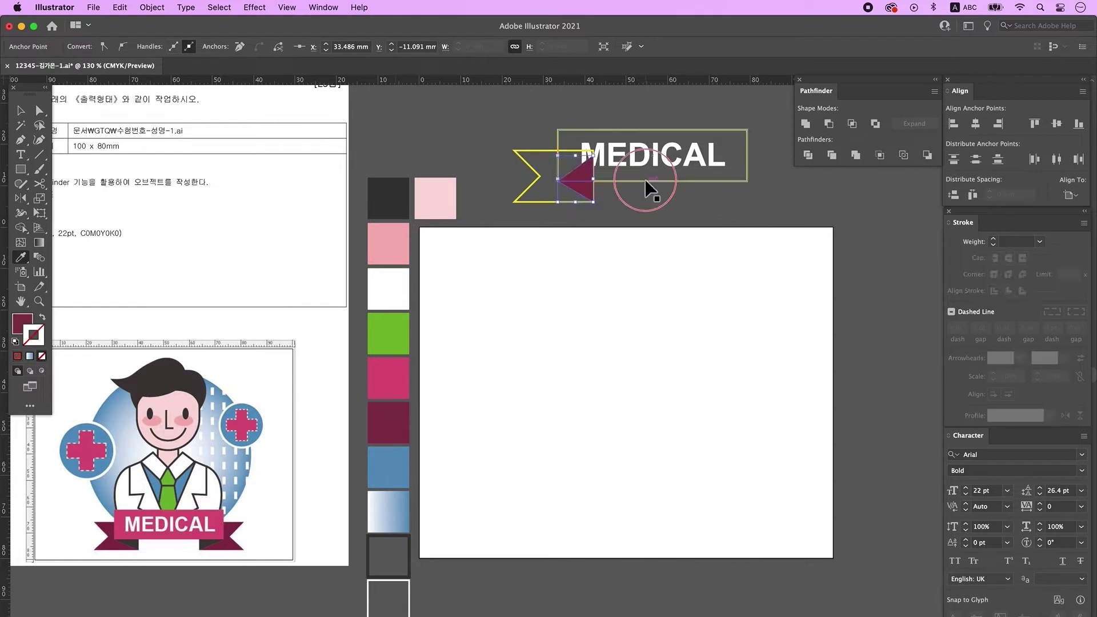
{"action": "left_click", "coordinate": [646, 181], "text": "super"}
{"action": "left_click", "coordinate": [392, 384]}
{"action": "left_click", "coordinate": [548, 200], "text": "super"}
{"action": "left_click", "coordinate": [395, 423]}
{"action": "key", "text": "super+shift+a"}
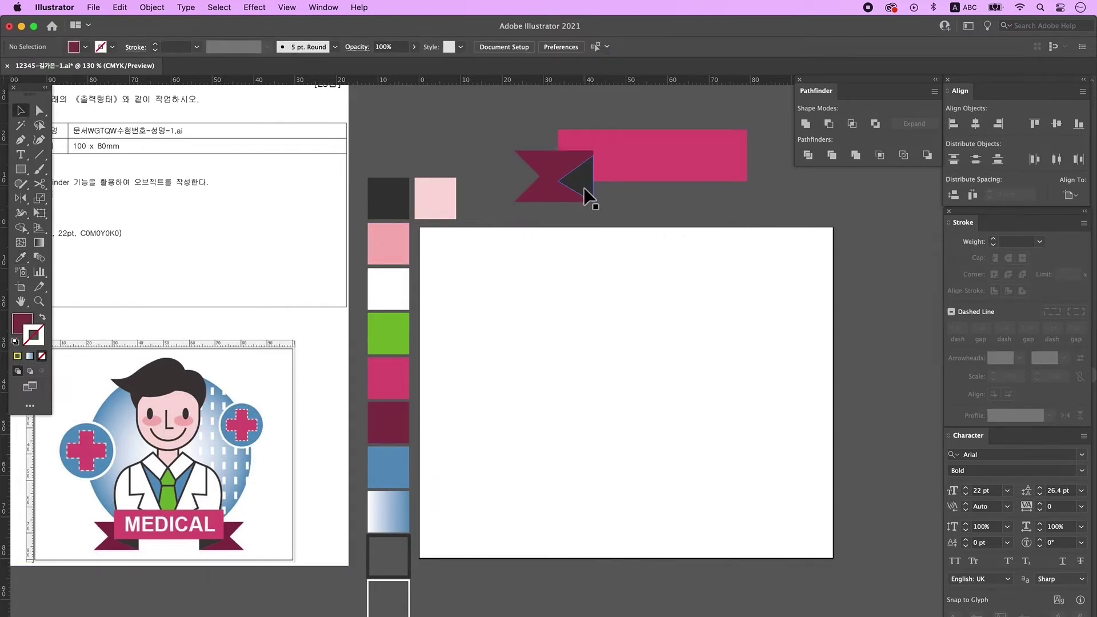
Send the banner shapes behind the MEDICAL text, with the magenta rectangle in front of the ribbon tail and fold
{"action": "left_click", "coordinate": [583, 192], "text": "super"}
{"action": "left_click", "coordinate": [623, 172], "text": "shift+super"}
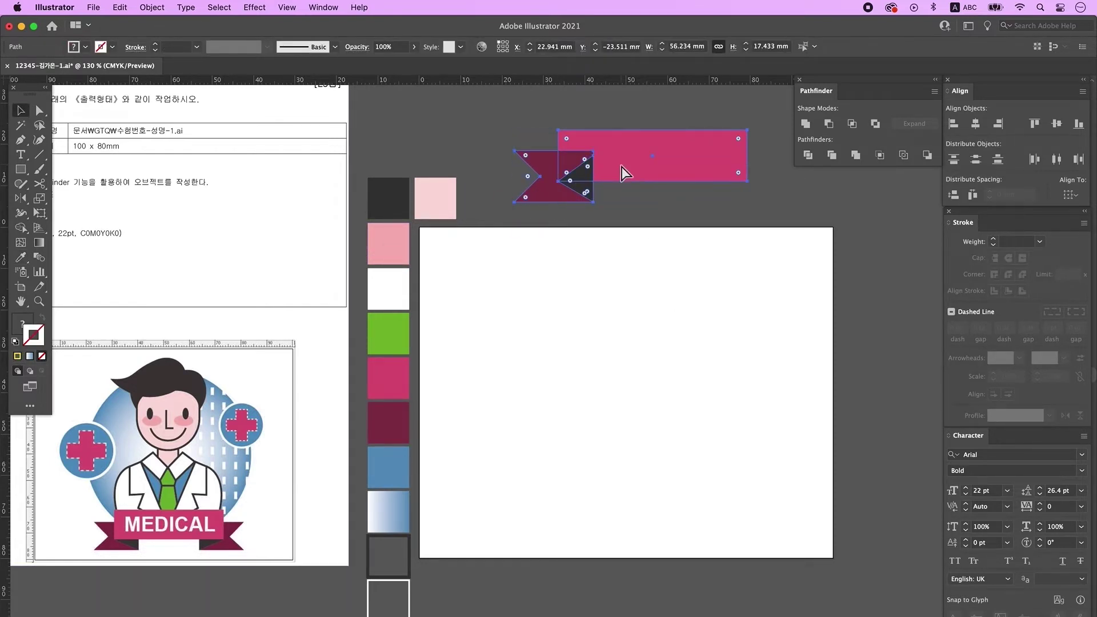
{"action": "key", "text": "super+shift+bracketleft"}
{"action": "left_click", "coordinate": [606, 216]}
Group the notched ribbon piece with its dark fold triangle
{"action": "left_click", "coordinate": [577, 197], "text": "super"}
{"action": "left_click", "coordinate": [540, 196], "text": "shift"}
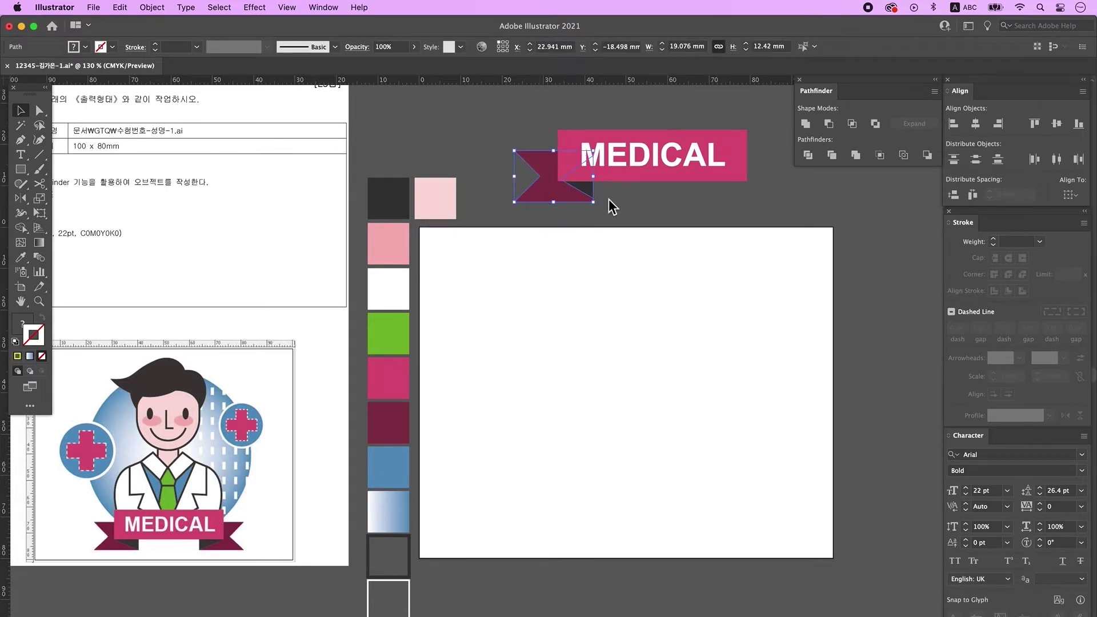
{"action": "right_click", "coordinate": [574, 192]}
{"action": "left_click", "coordinate": [608, 277]}
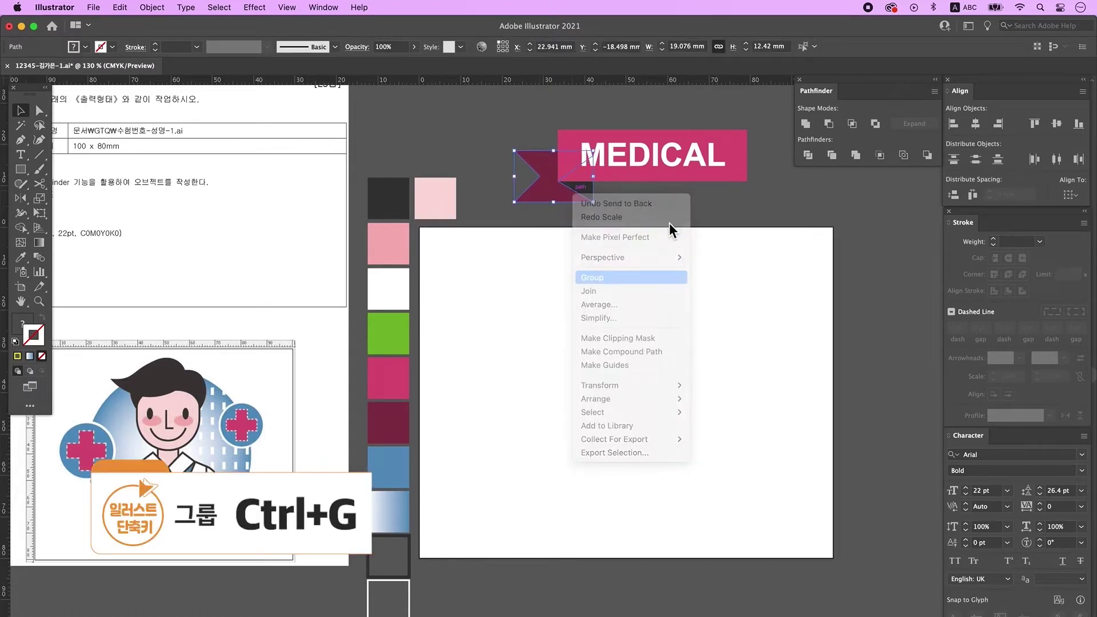
{"action": "left_click", "coordinate": [623, 199]}
Duplicate the grouped ribbon tail to the banner's right end, reflect it about the vertical axis and fit it against the rectangle's corner
{"action": "left_click", "coordinate": [577, 197]}
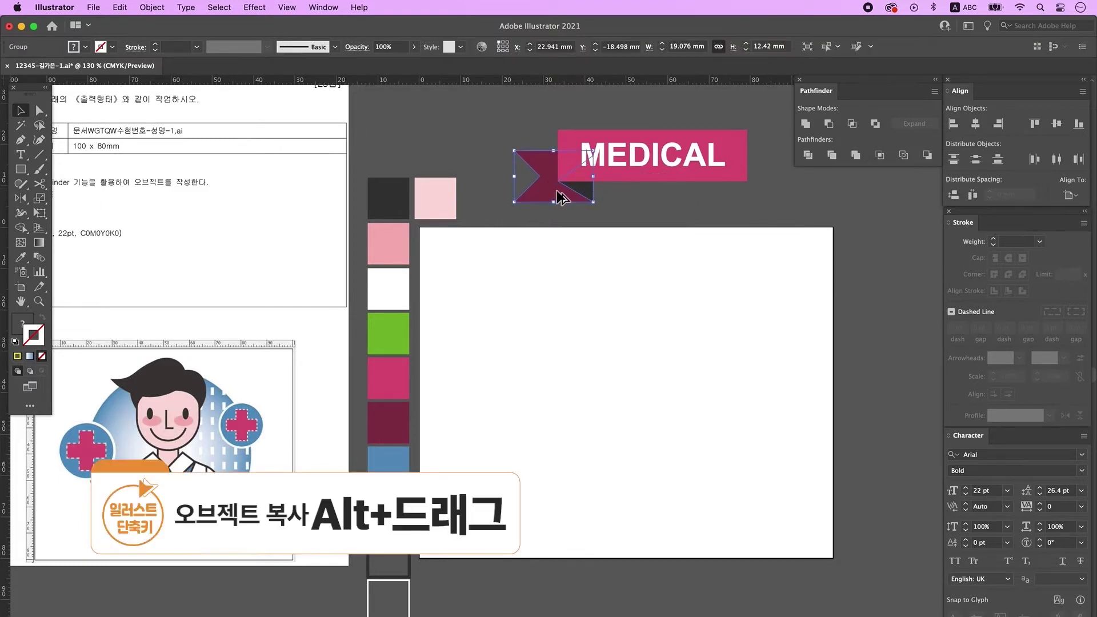
{"action": "left_click_drag", "start_coordinate": [562, 198], "coordinate": [742, 201]}
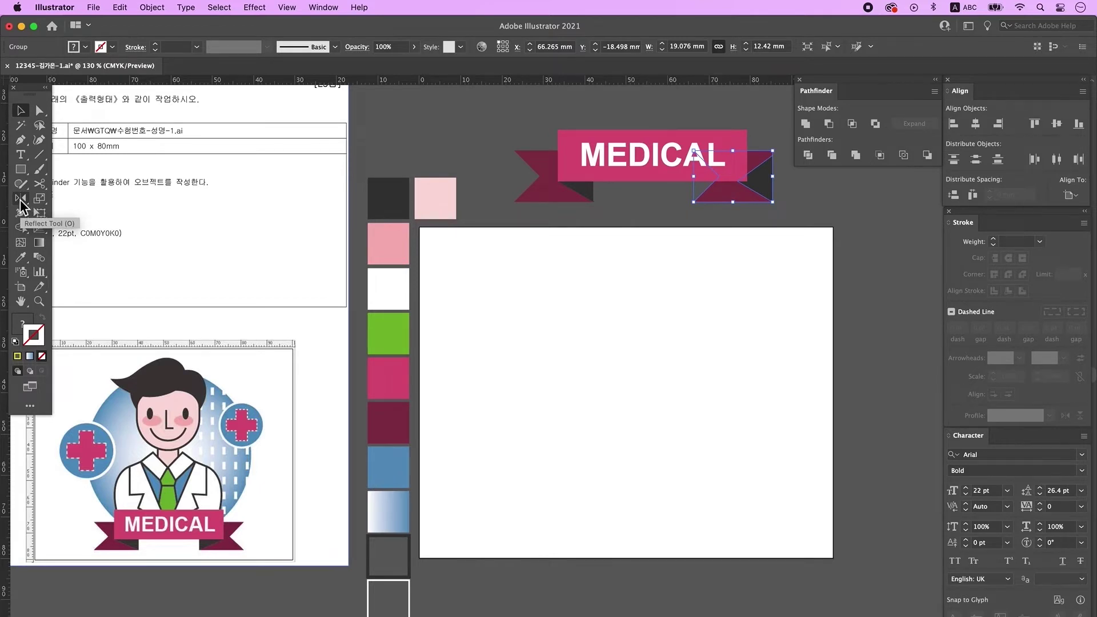
{"action": "double_click", "coordinate": [21, 198]}
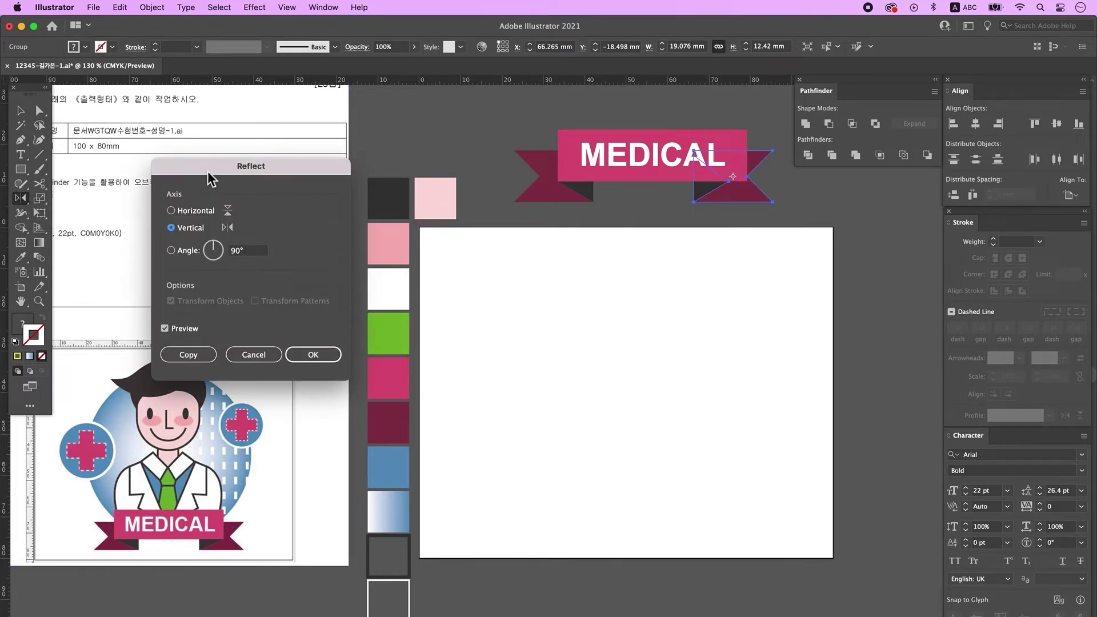
{"action": "left_click_drag", "start_coordinate": [286, 173], "coordinate": [370, 144]}
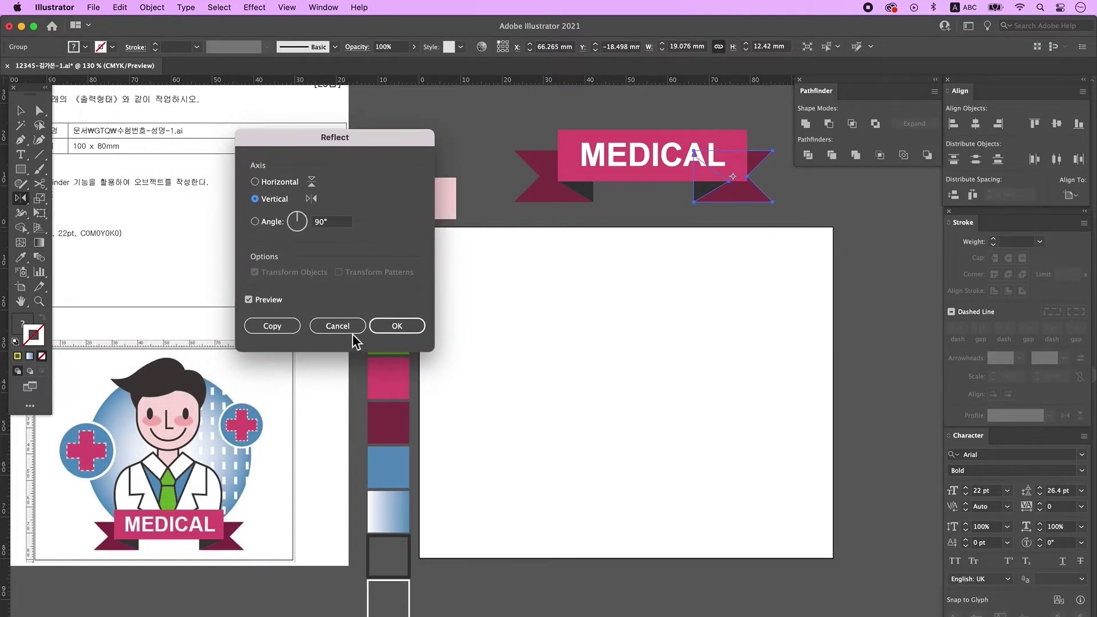
{"action": "left_click", "coordinate": [382, 329]}
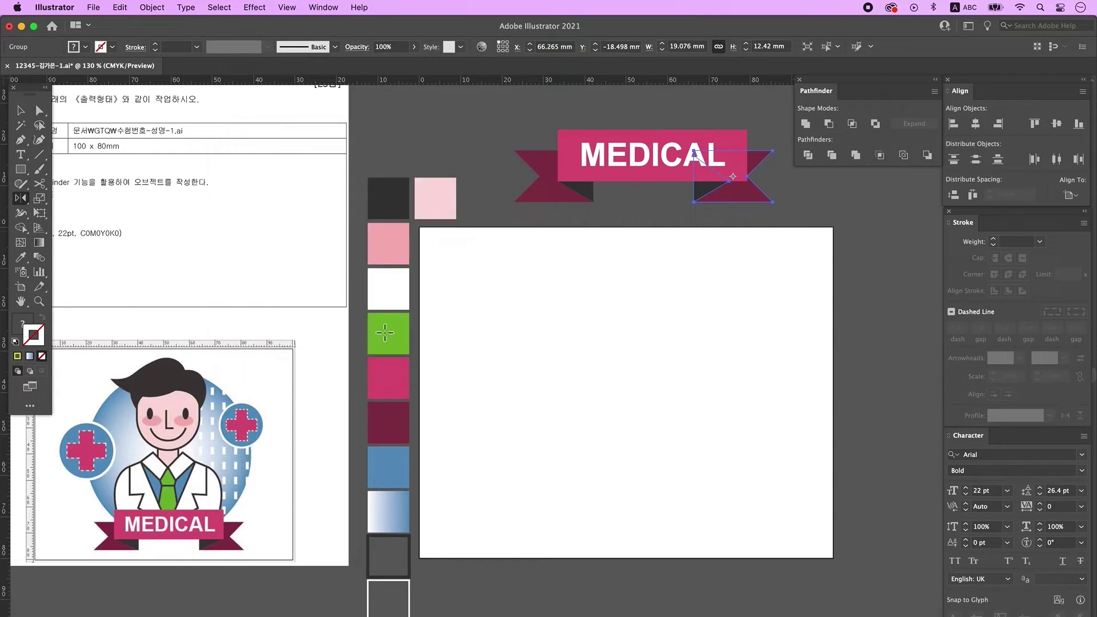
{"action": "left_click_drag", "start_coordinate": [747, 194], "coordinate": [765, 195]}
{"action": "left_click", "coordinate": [823, 225]}
Group the MEDICAL text, rectangle and both ribbon tails into one banner object
{"action": "left_click_drag", "start_coordinate": [822, 225], "coordinate": [783, 240]}
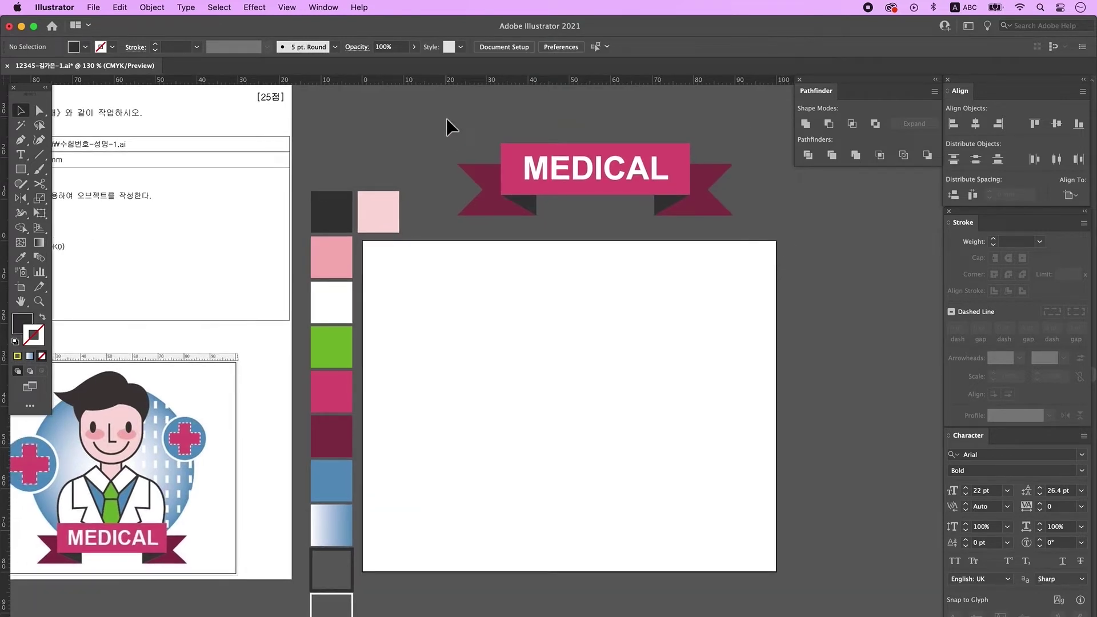
{"action": "left_click_drag", "start_coordinate": [450, 127], "coordinate": [787, 244]}
{"action": "left_click", "coordinate": [787, 245]}
{"action": "right_click", "coordinate": [611, 181]}
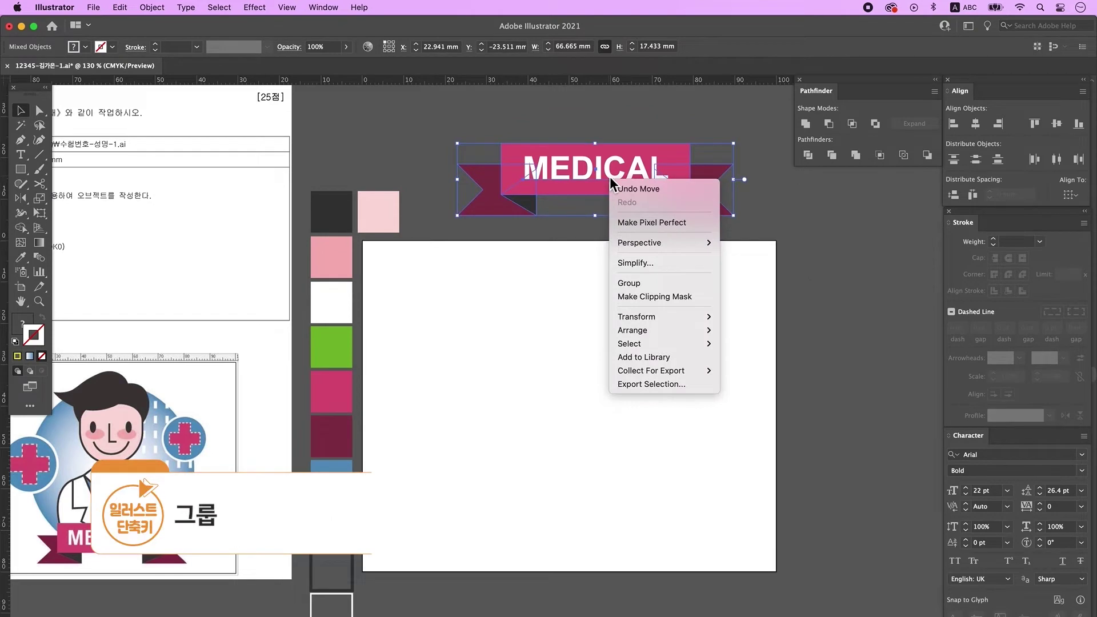
{"action": "left_click", "coordinate": [640, 284]}
{"action": "left_click", "coordinate": [667, 258]}
Draw a fully rounded upright rectangle about 20.6 mm wide and 30.9 mm high on the artboard, with a dark gray outline and no fill
{"action": "left_click_drag", "start_coordinate": [582, 529], "coordinate": [636, 490]}
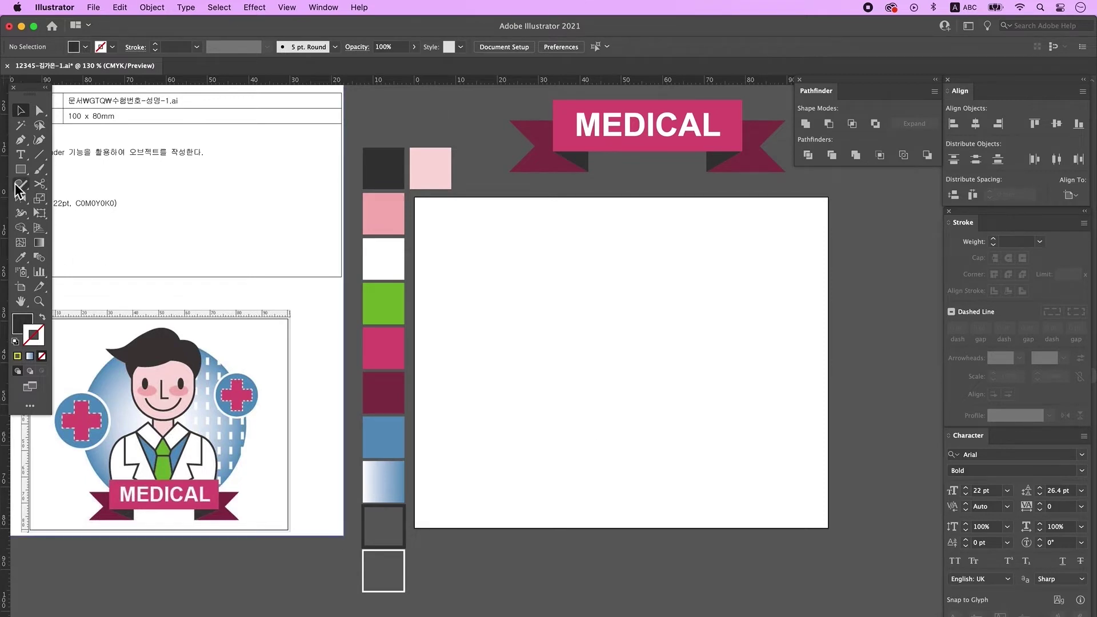
{"action": "left_click_drag", "start_coordinate": [21, 170], "coordinate": [82, 186]}
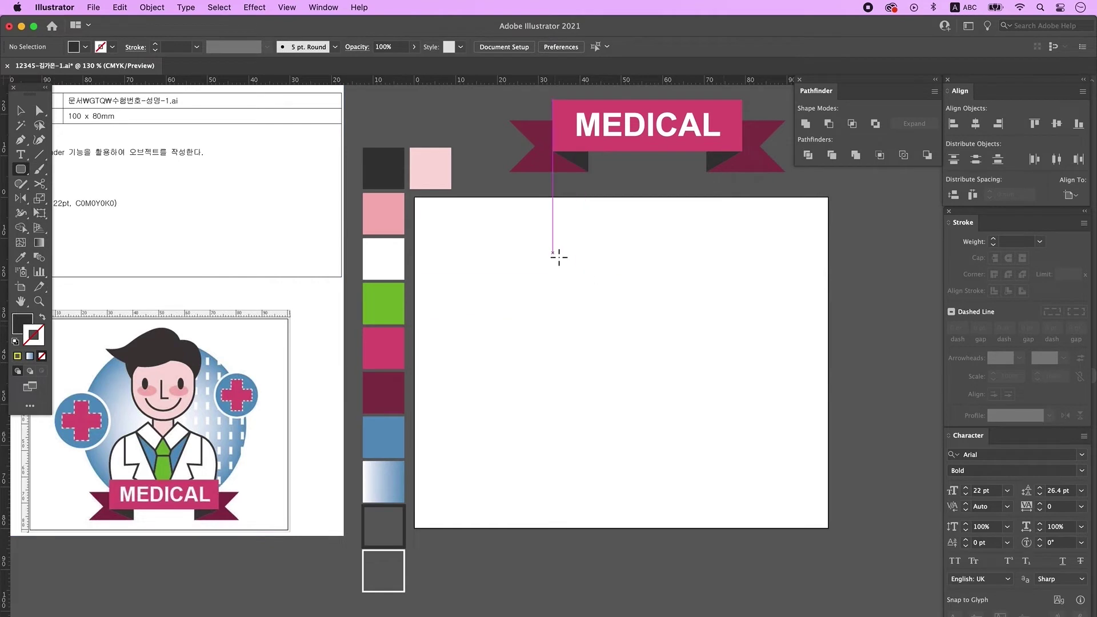
{"action": "left_click_drag", "start_coordinate": [558, 248], "coordinate": [647, 378]}
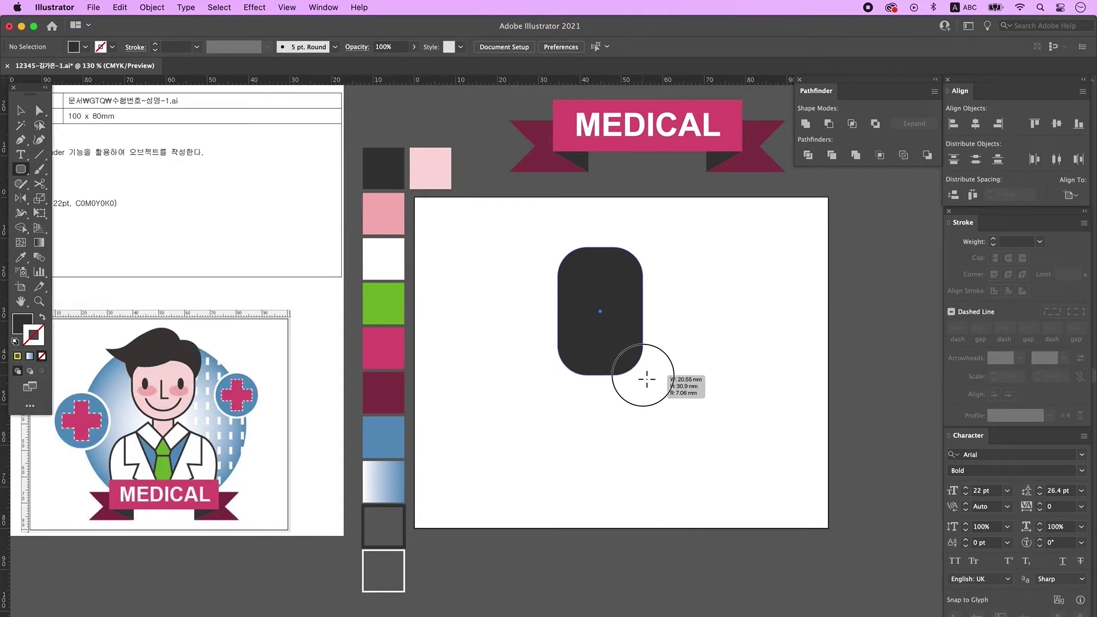
{"action": "key", "text": "Up"}
{"action": "key", "text": "Up"}
{"action": "key", "text": "Up"}
{"action": "key", "text": "Up"}
{"action": "key", "text": "Up"}
{"action": "key", "text": "Up"}
{"action": "key", "text": "Up"}
{"action": "key", "text": "Up"}
{"action": "left_click_drag", "start_coordinate": [647, 379], "coordinate": [647, 379]}
{"action": "key", "text": "Up"}
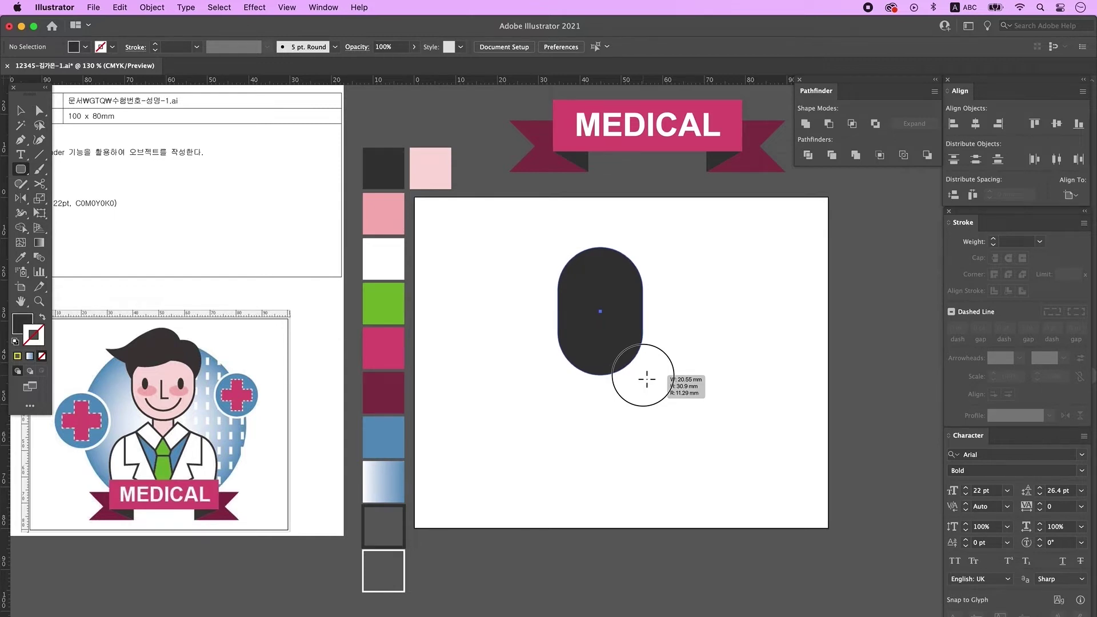
{"action": "left_click_drag", "start_coordinate": [647, 379], "coordinate": [647, 378]}
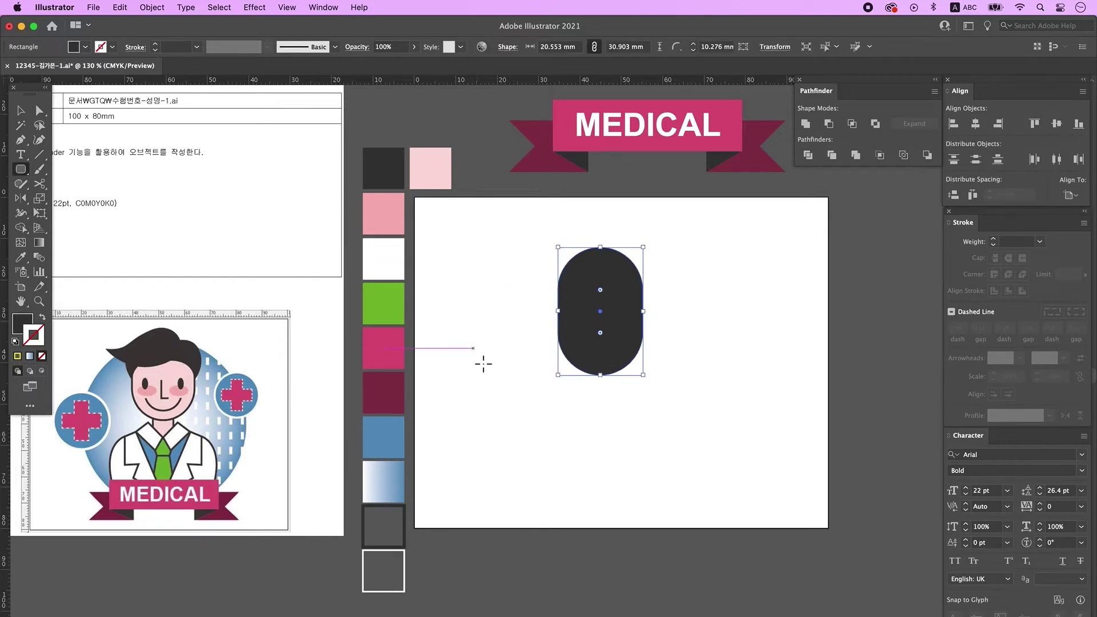
{"action": "left_click", "coordinate": [43, 320]}
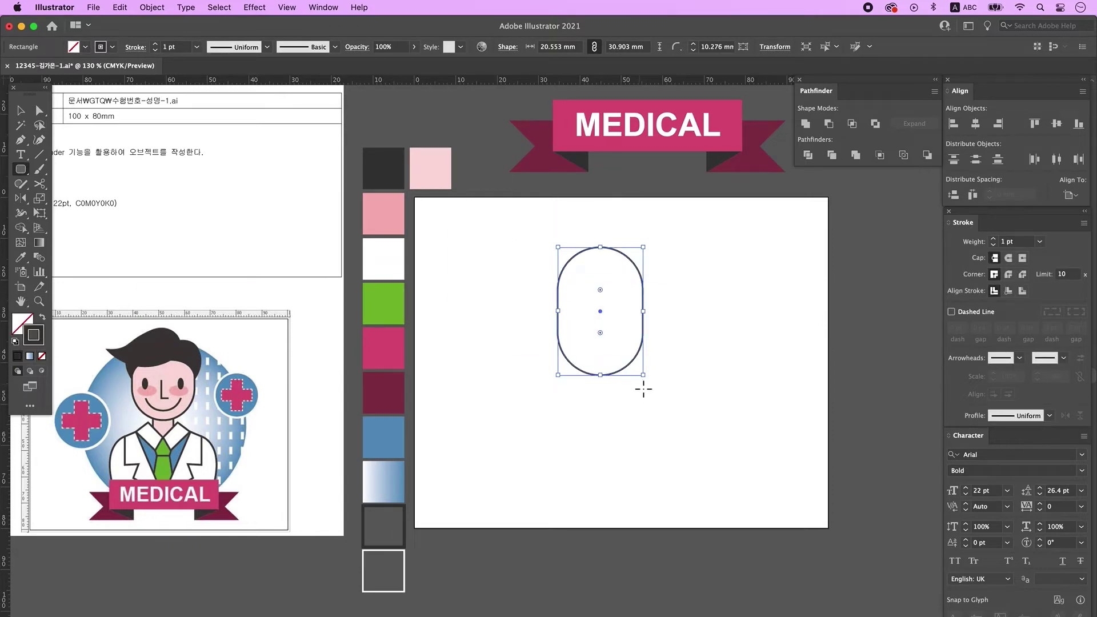
Delete the topmost anchor point of the rounded rectangle and join the open ends into a flat-topped face shape
{"action": "left_click", "coordinate": [39, 110]}
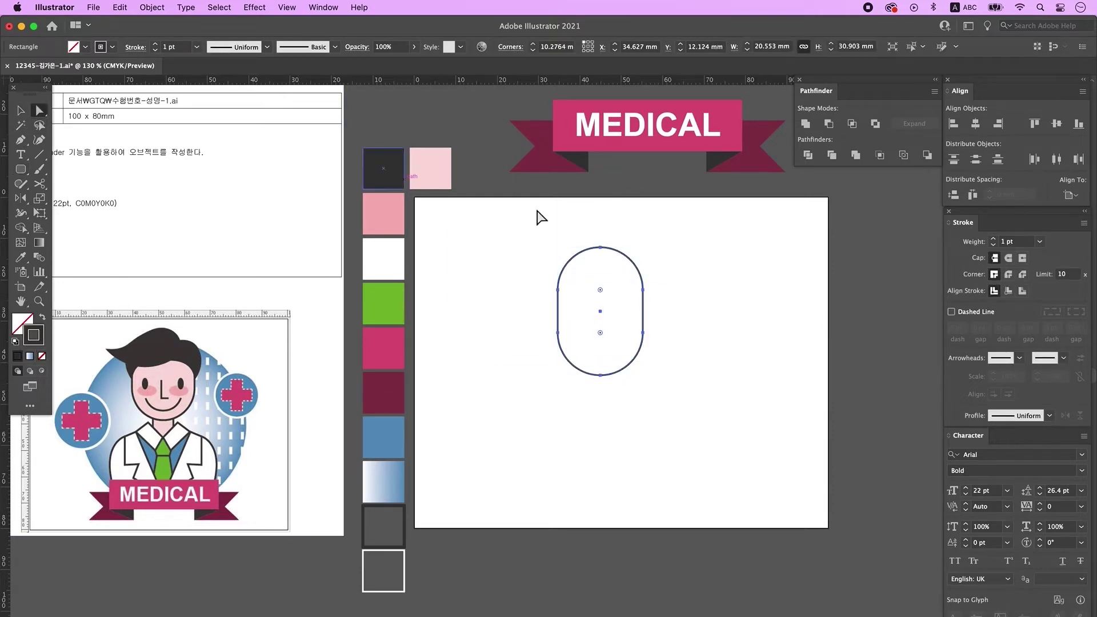
{"action": "left_click_drag", "start_coordinate": [624, 264], "coordinate": [563, 205]}
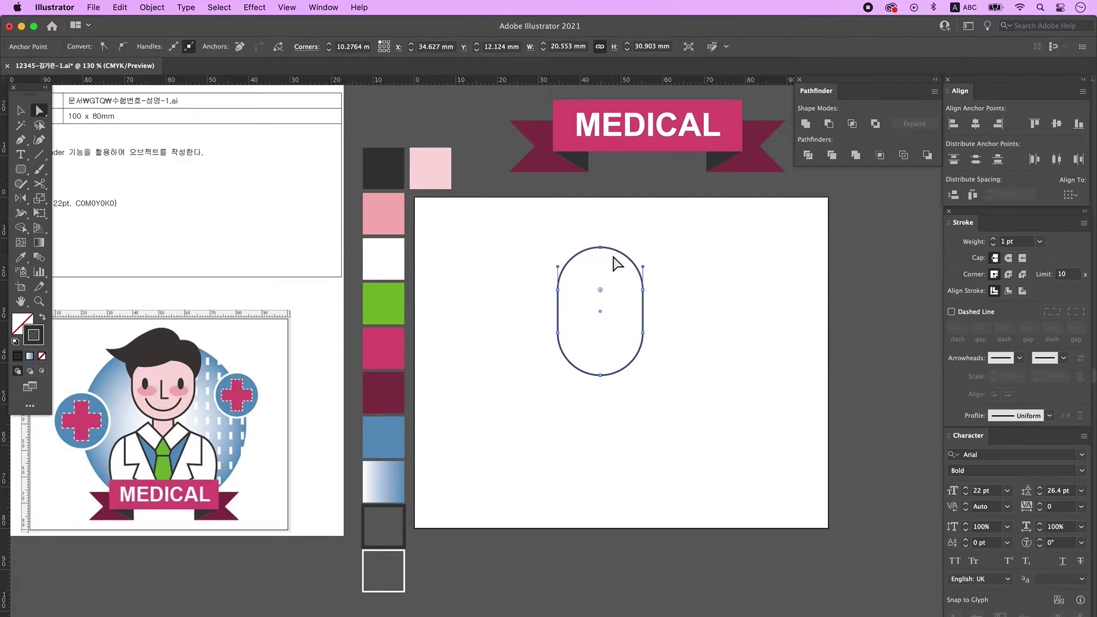
{"action": "key", "text": "Delete"}
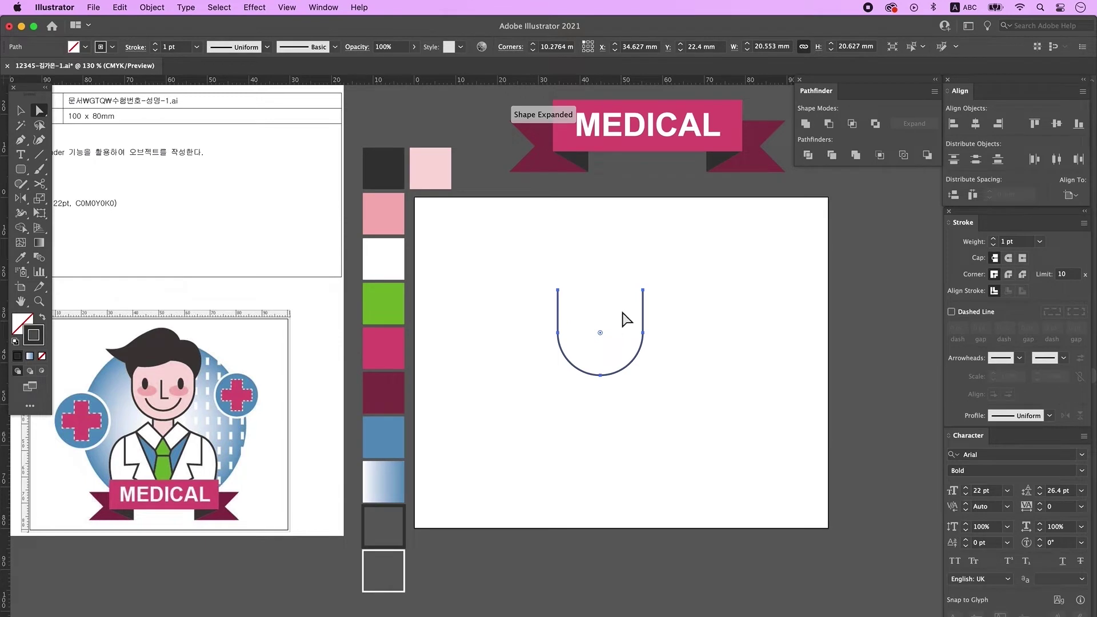
{"action": "right_click", "coordinate": [622, 312]}
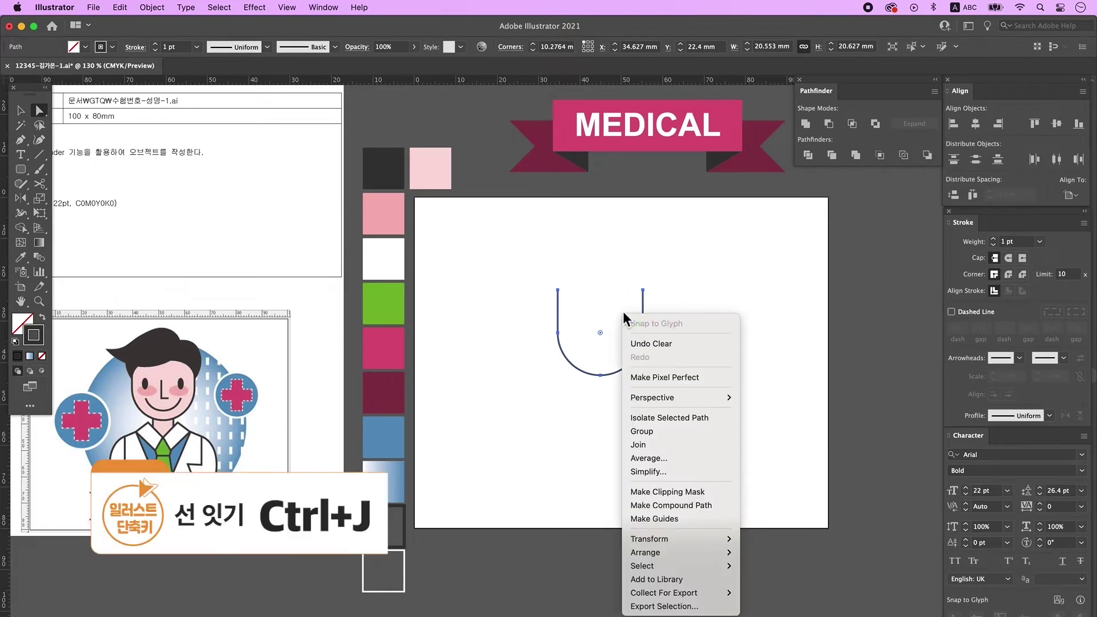
{"action": "left_click", "coordinate": [653, 445]}
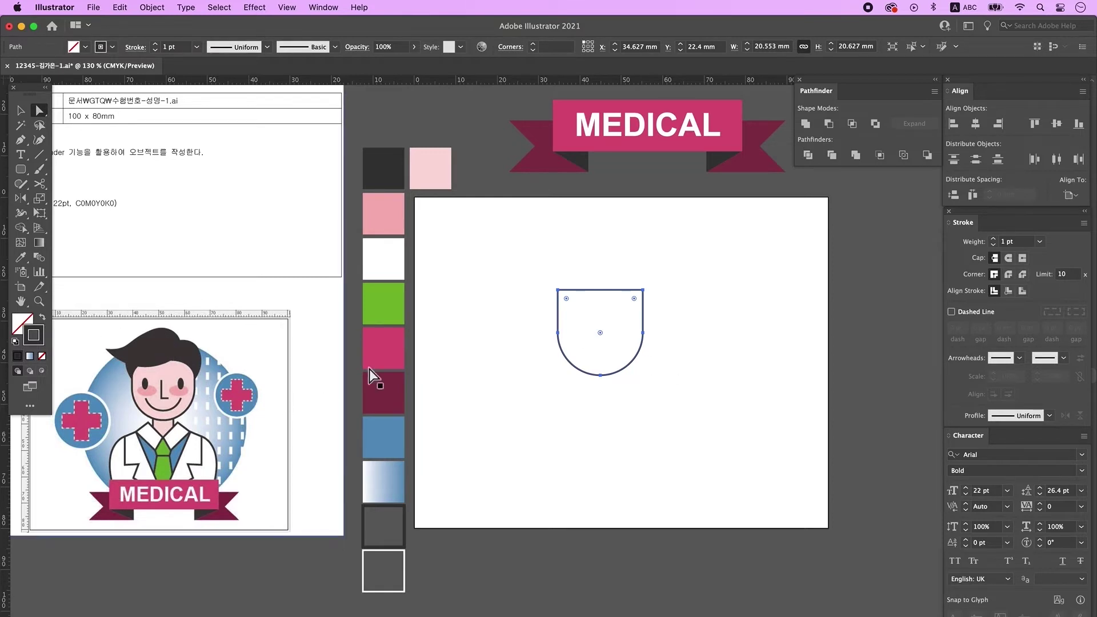
Draw a closed hair cap about 24.7 mm wide and 15.3 mm high around the top of the face with the Pen tool
{"action": "key", "text": "p"}
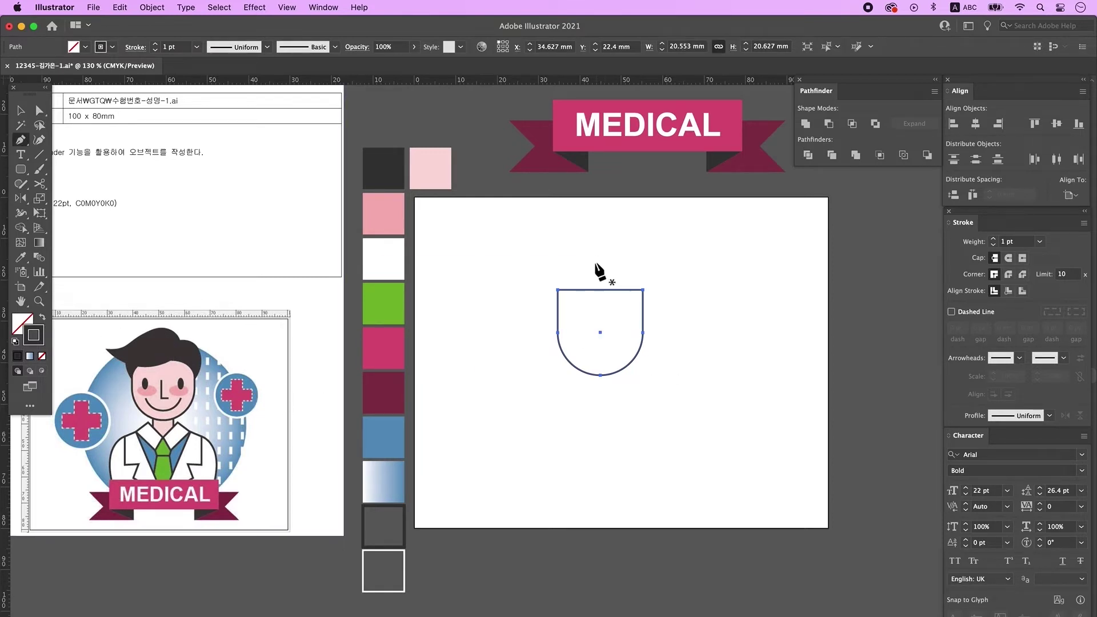
{"action": "left_click", "coordinate": [598, 258]}
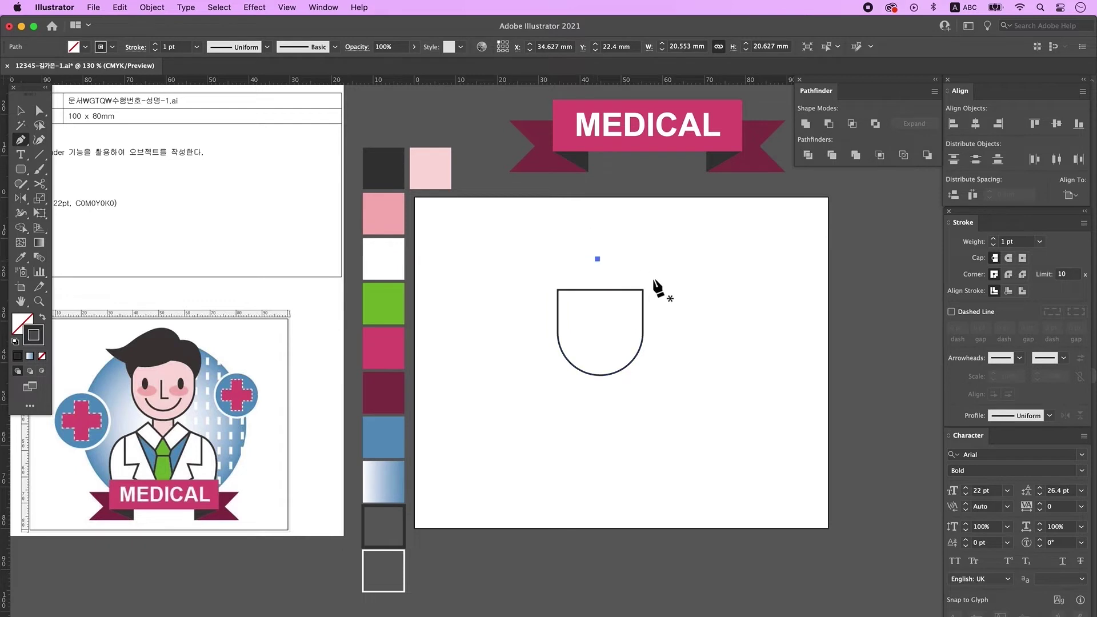
{"action": "left_click_drag", "start_coordinate": [655, 290], "coordinate": [607, 243]}
{"action": "left_click", "coordinate": [557, 312]}
{"action": "left_click", "coordinate": [598, 259]}
Draw a pointed teardrop forelock about 23.9 mm wide and 13.8 mm high beside the face and smooth its outline with the Smooth tool
{"action": "left_click", "coordinate": [529, 273]}
{"action": "left_click_drag", "start_coordinate": [470, 259], "coordinate": [521, 299]}
{"action": "left_click", "coordinate": [447, 293]}
{"action": "left_click", "coordinate": [529, 273]}
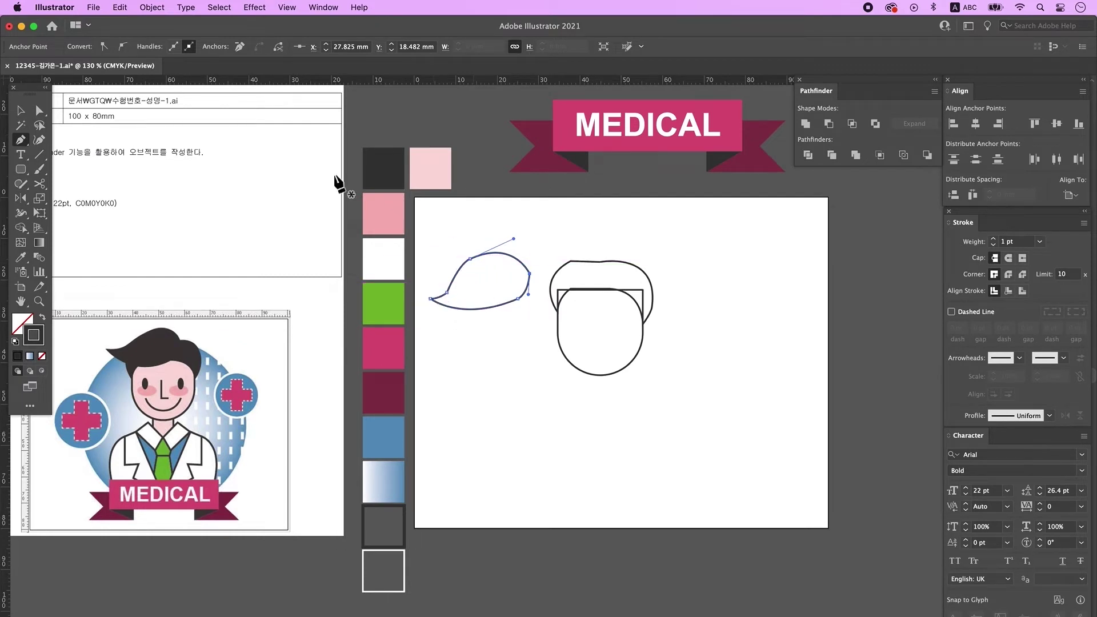
{"action": "left_click_drag", "start_coordinate": [20, 184], "coordinate": [69, 202]}
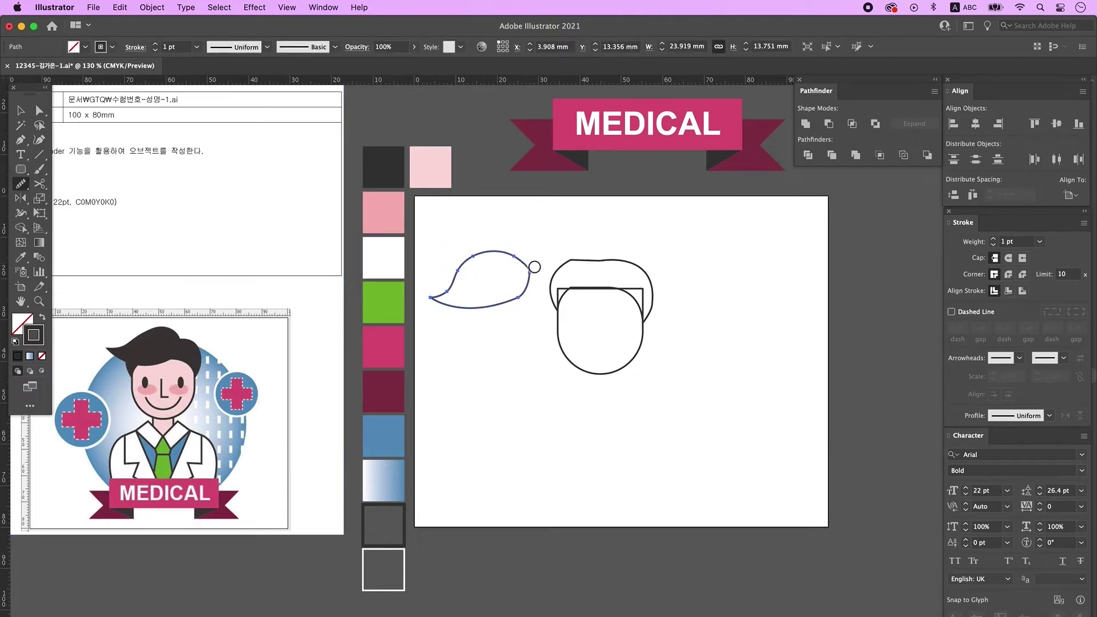
{"action": "left_click", "coordinate": [584, 263], "text": "super"}
Fill the hair cap and forelock dark gray and the face pale pink, sampled from the colour swatches
{"action": "key", "text": "i"}
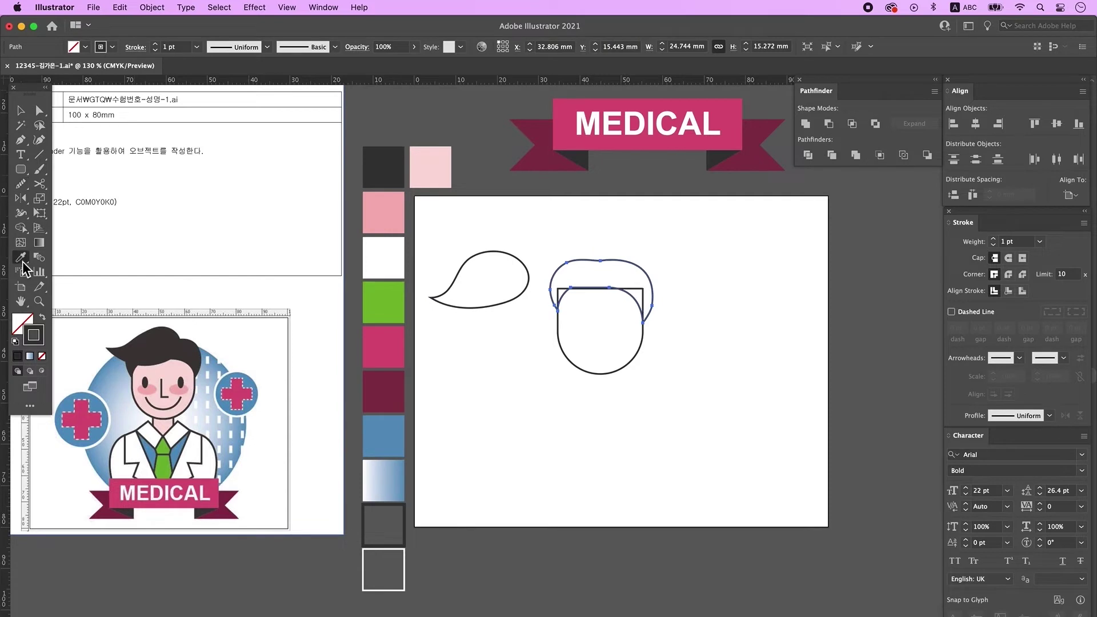
{"action": "left_click", "coordinate": [595, 260], "text": "super"}
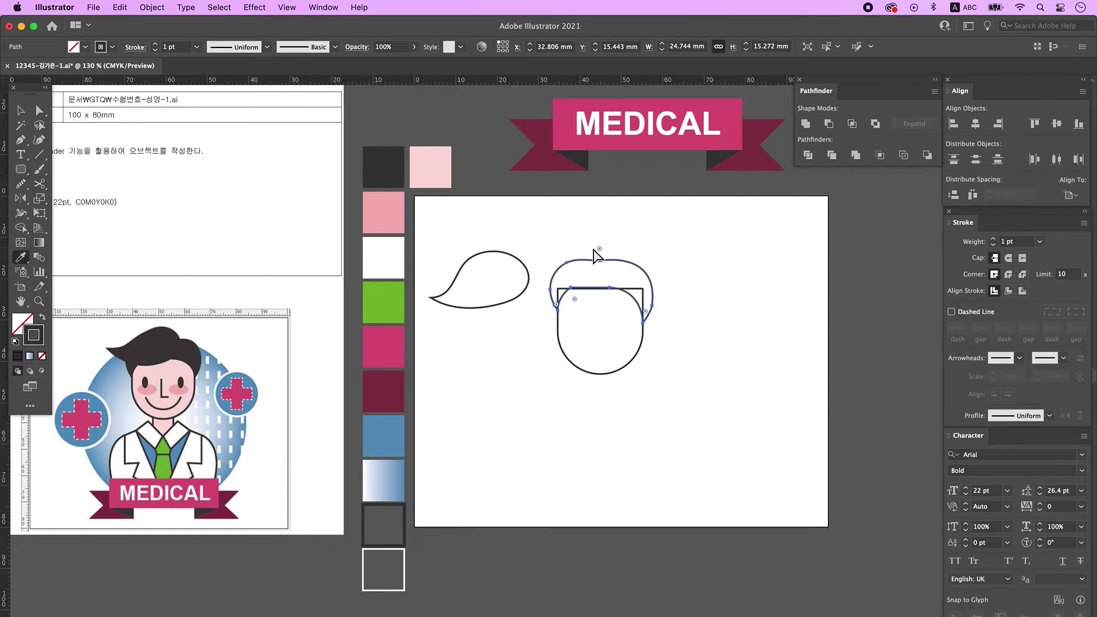
{"action": "left_click", "coordinate": [383, 166]}
{"action": "left_click", "coordinate": [480, 280], "text": "super"}
{"action": "left_click", "coordinate": [594, 274]}
{"action": "left_click", "coordinate": [600, 342], "text": "super"}
{"action": "left_click", "coordinate": [430, 167]}
Move the dark forelock onto the top of the face so it overlaps the hair cap, with its tip extending left
{"action": "key", "text": "v"}
{"action": "left_click_drag", "start_coordinate": [480, 280], "coordinate": [596, 280]}
{"action": "key", "text": "super+shift+a"}
{"action": "left_click", "coordinate": [20, 169]}
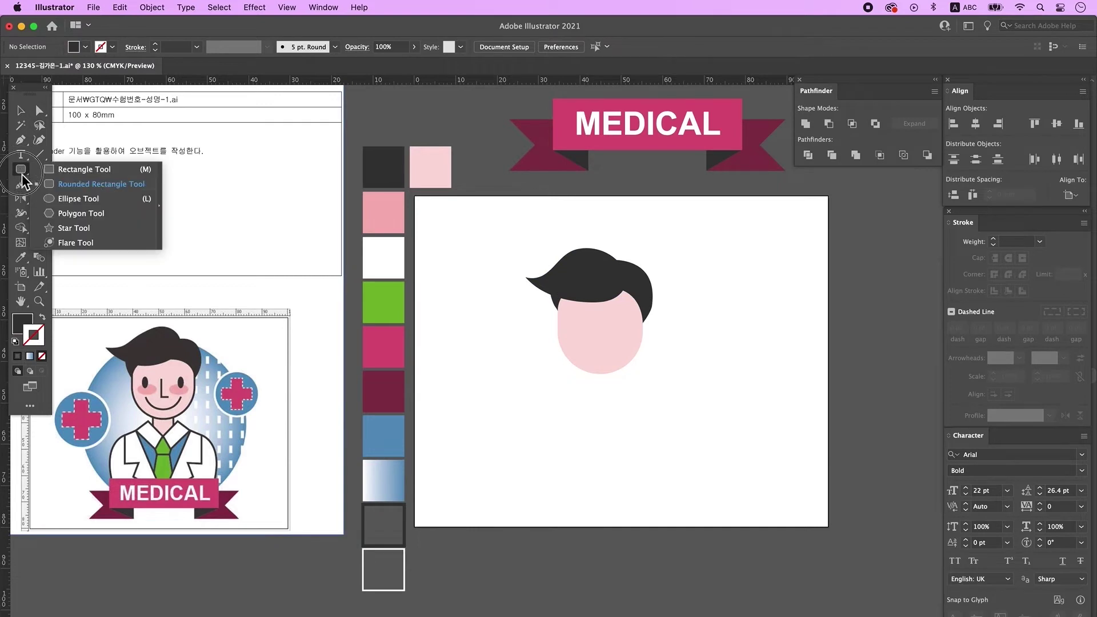
Draw a dark ellipse about 1.9 by 3.6 mm as one eye and copy it across the face for the other
{"action": "left_click", "coordinate": [75, 199]}
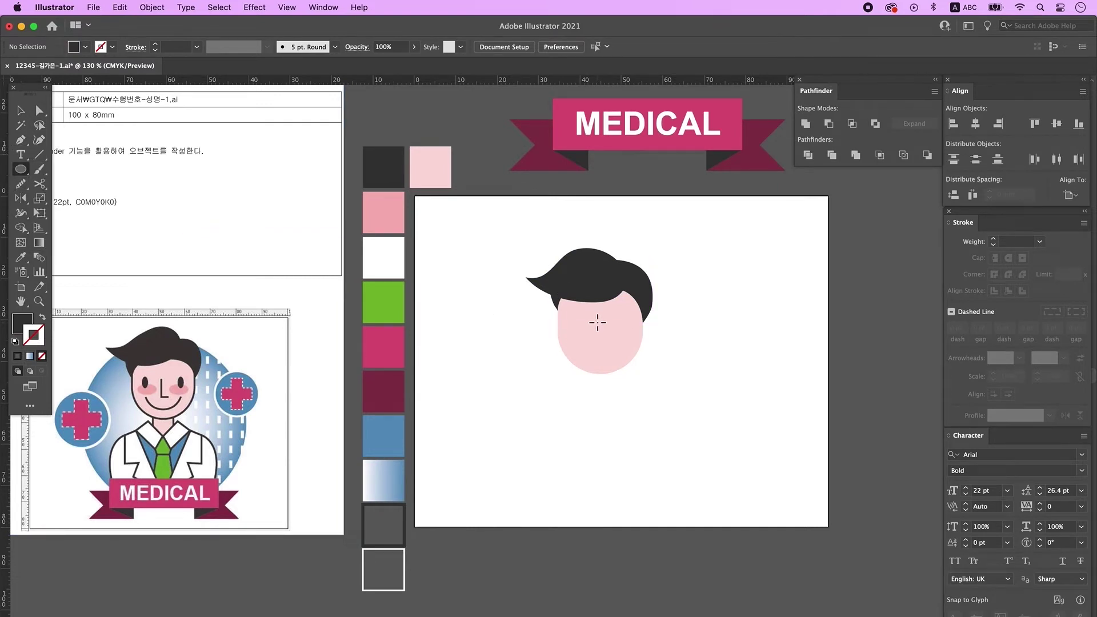
{"action": "left_click_drag", "start_coordinate": [585, 324], "coordinate": [583, 331]}
{"action": "key", "text": "v"}
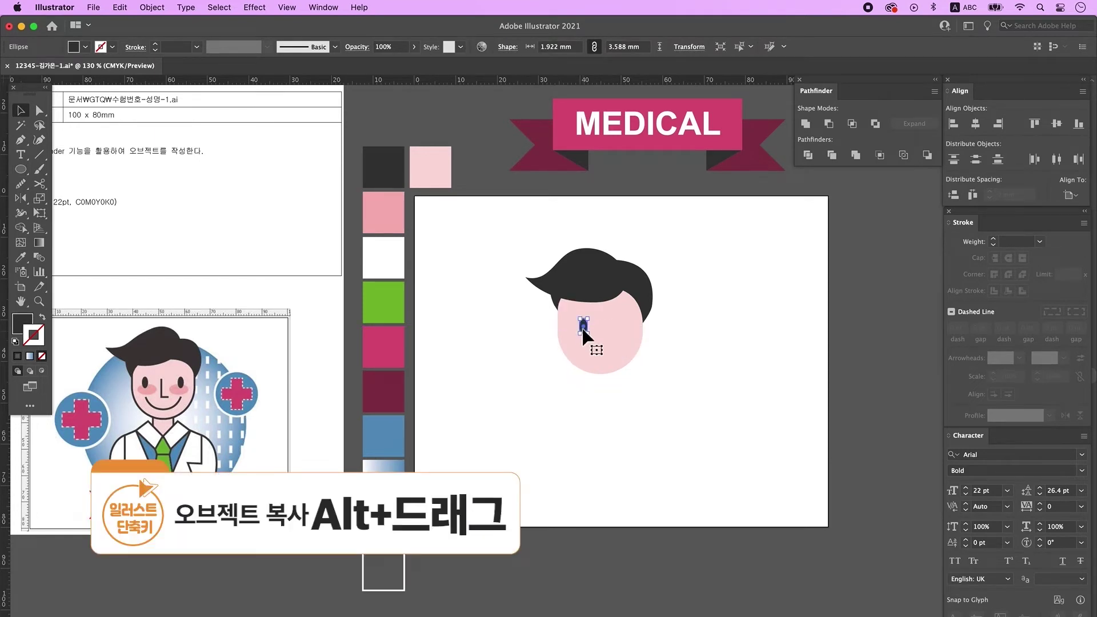
{"action": "left_click_drag", "start_coordinate": [584, 327], "coordinate": [622, 325]}
Draw an L-shaped nose about 2.2 by 5.8 mm between the eyes as an unfilled dark gray path with a 2 pt stroke
{"action": "left_click", "coordinate": [21, 139]}
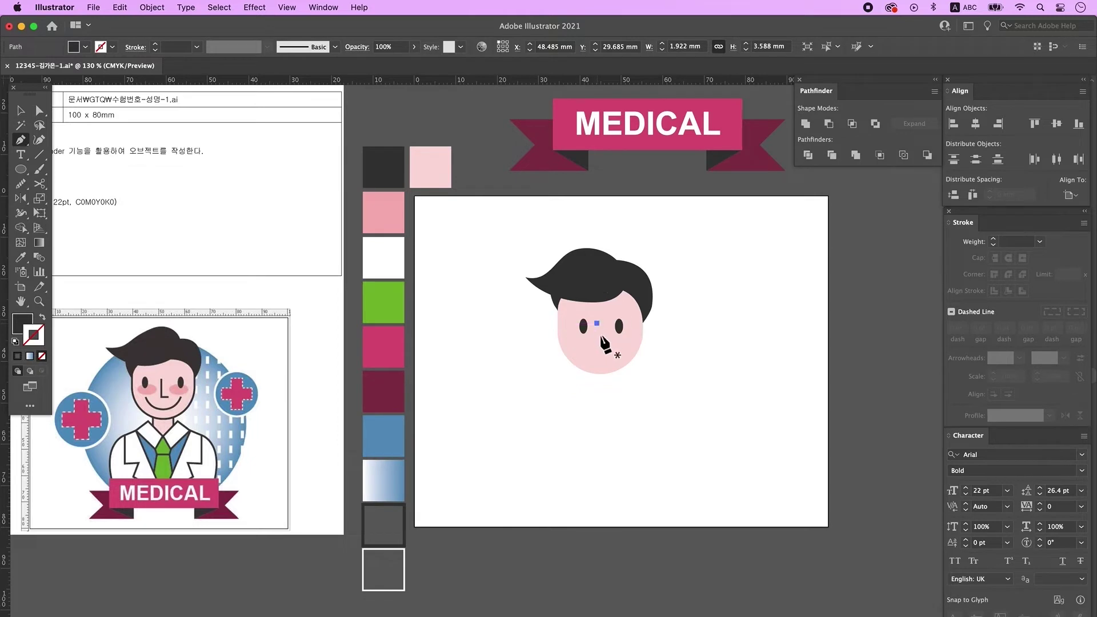
{"action": "left_click", "coordinate": [596, 324]}
{"action": "left_click", "coordinate": [598, 345]}
{"action": "key", "text": "Escape"}
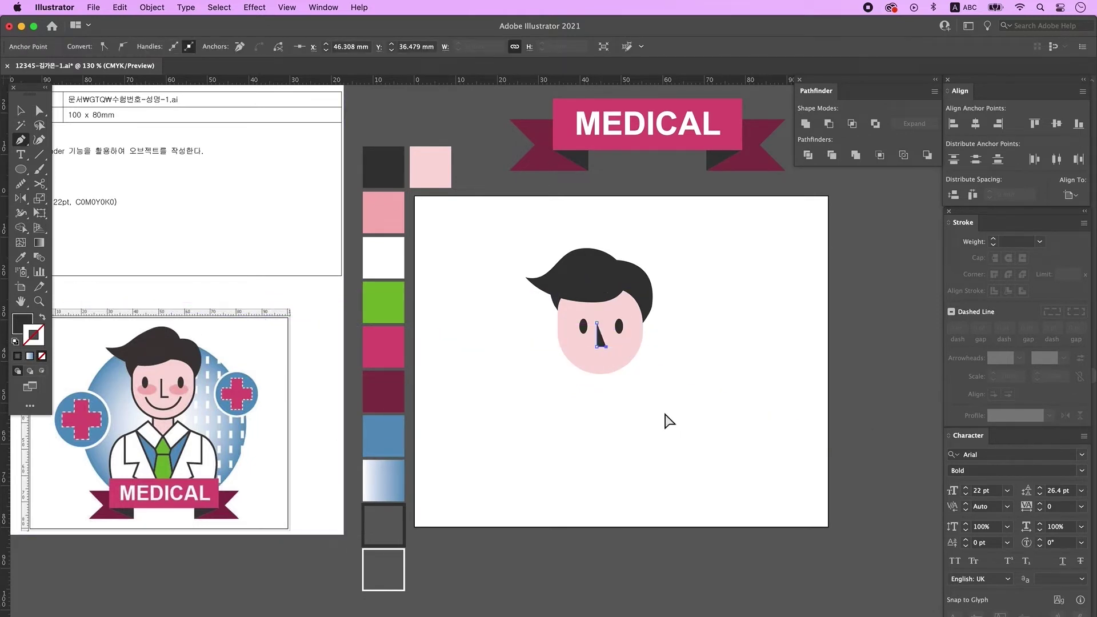
{"action": "key", "text": "i"}
{"action": "key", "text": "shift+x"}
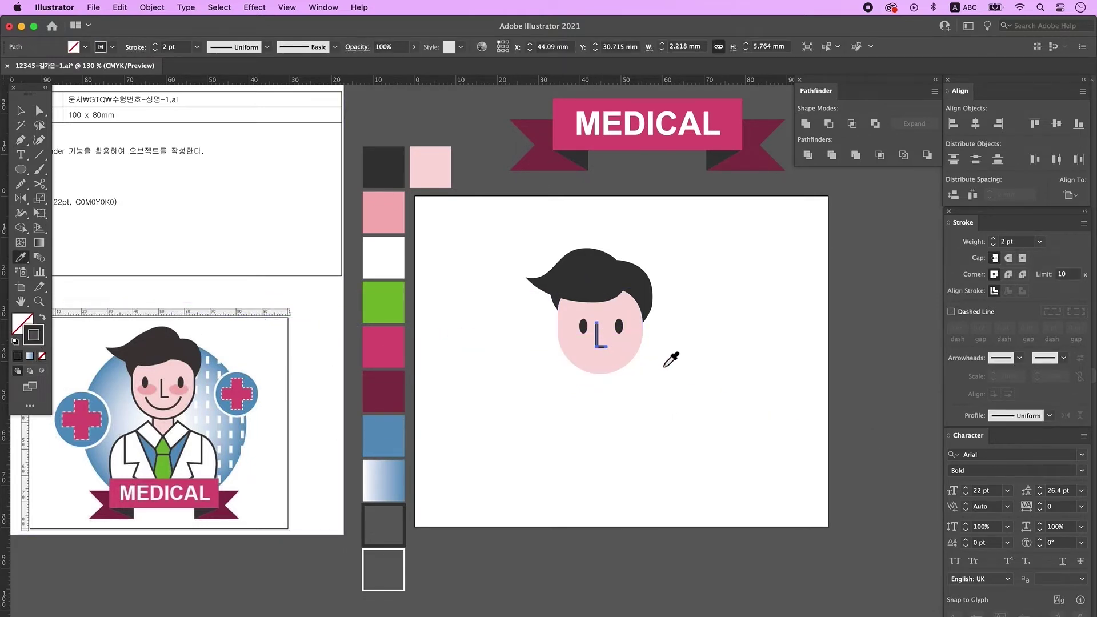
{"action": "key", "text": "super+shift+a"}
Draw an outlined circle about 15.6 mm across beside the face and delete its top anchor to leave the lower arc
{"action": "left_click", "coordinate": [20, 169]}
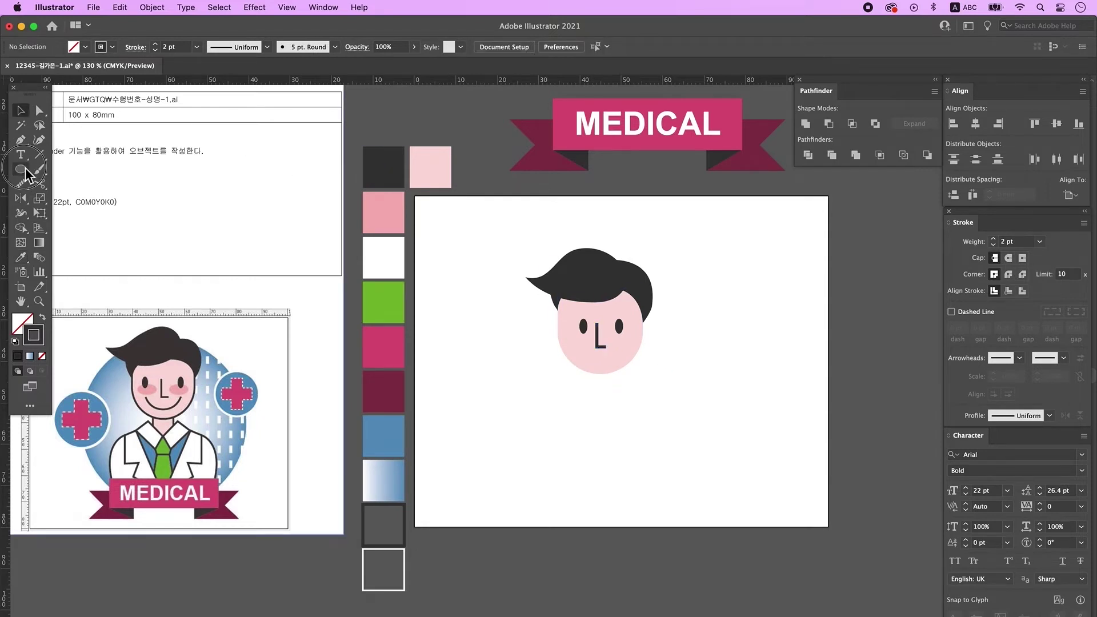
{"action": "left_click_drag", "start_coordinate": [477, 372], "coordinate": [536, 431]}
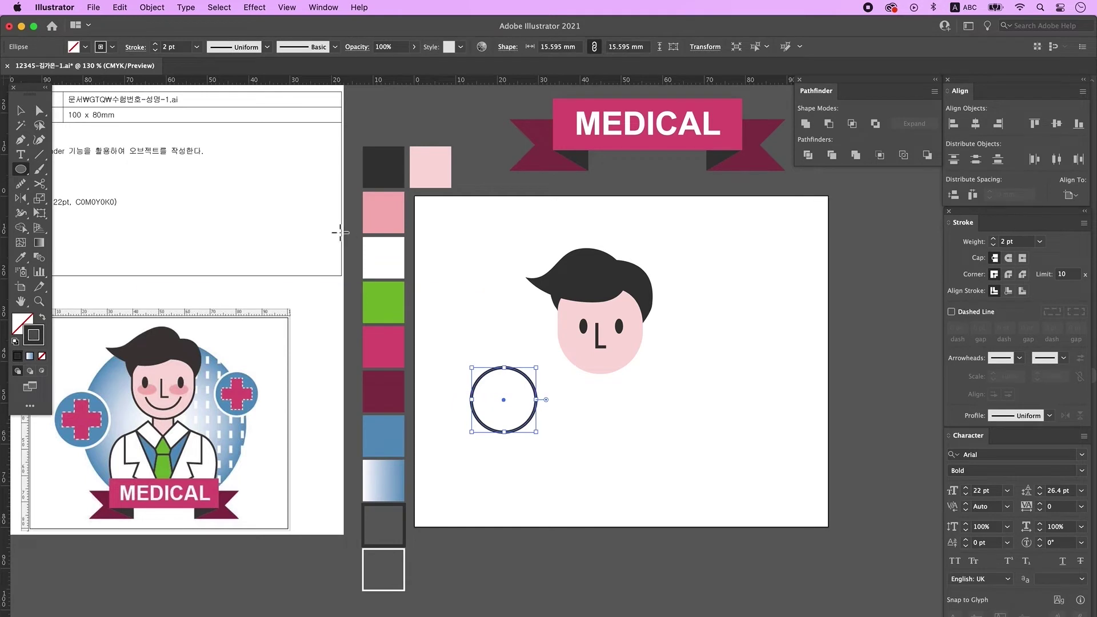
{"action": "key", "text": "a"}
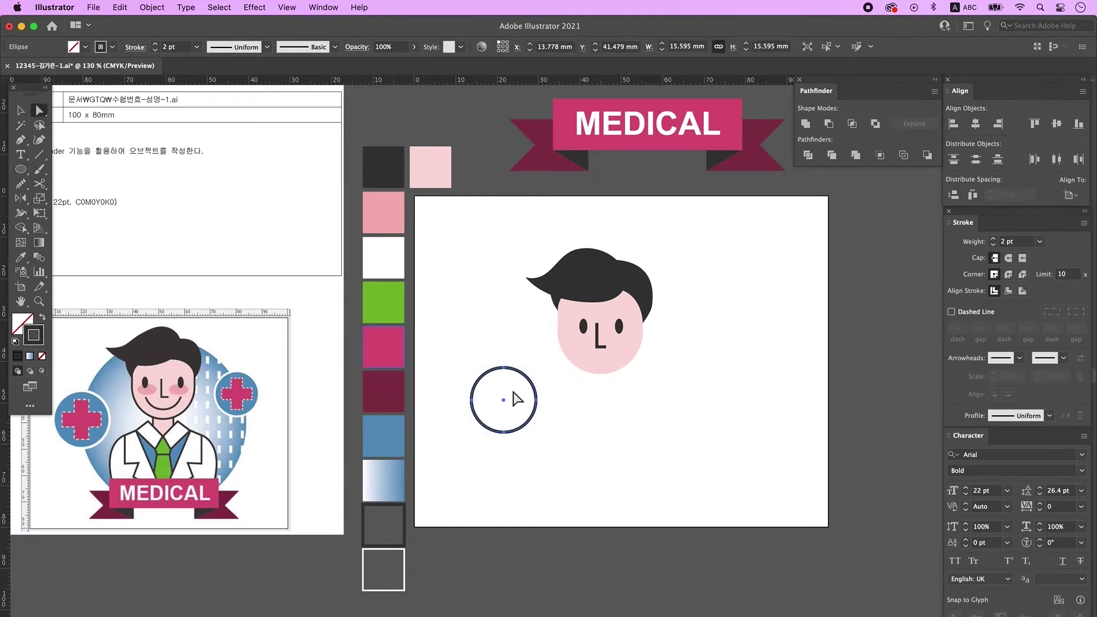
{"action": "left_click_drag", "start_coordinate": [465, 329], "coordinate": [529, 394]}
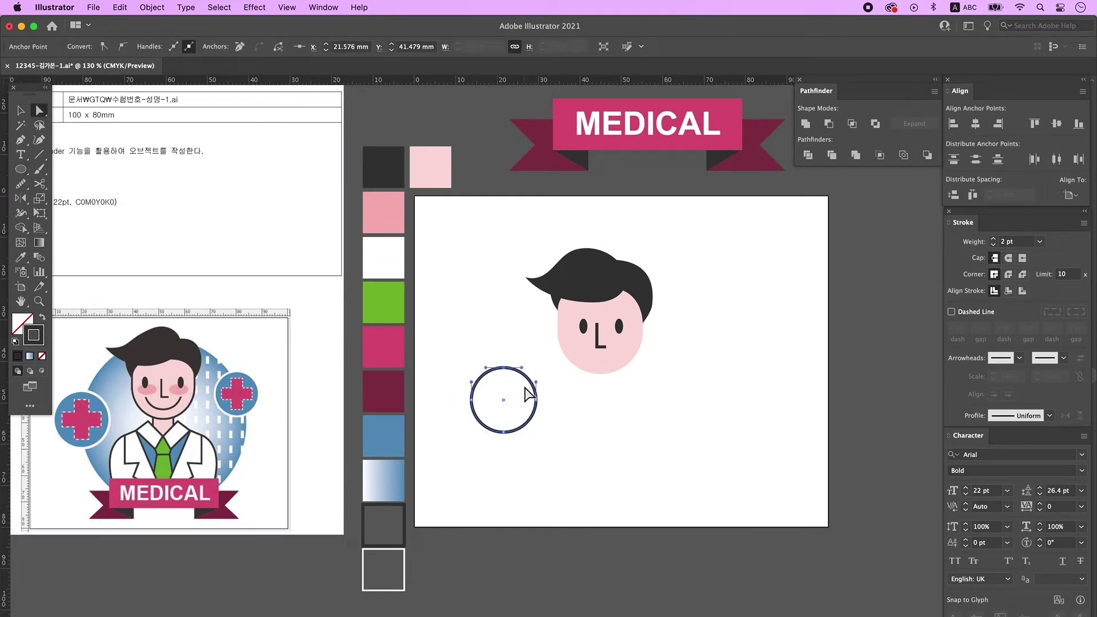
{"action": "key", "text": "Delete"}
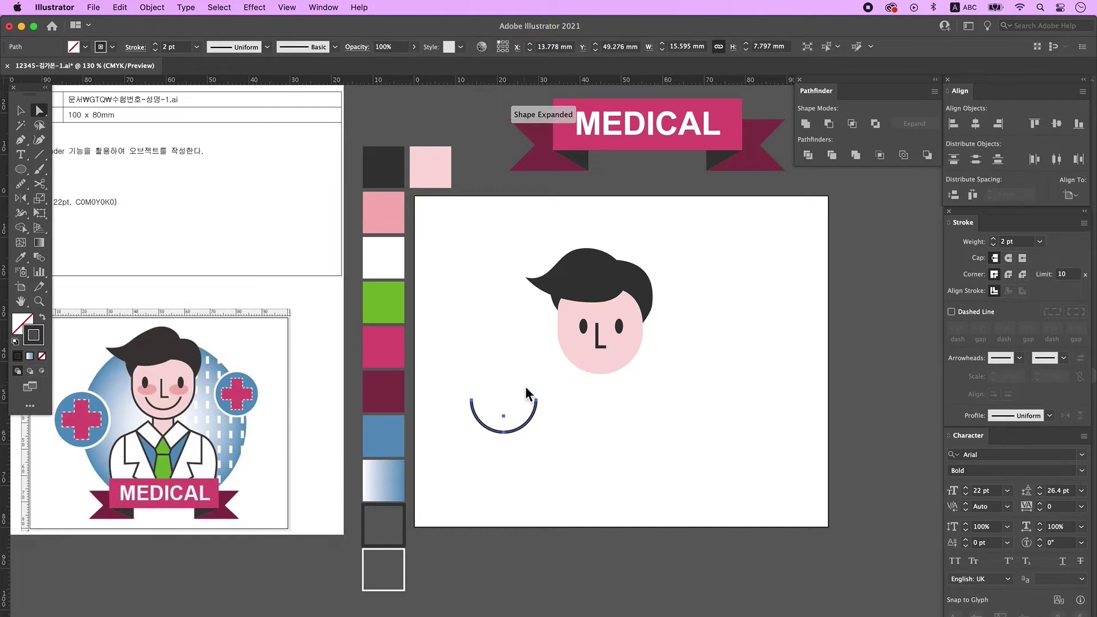
Place the arc on the lower face beneath the nose as the smile
{"action": "key", "text": "v"}
{"action": "left_click_drag", "start_coordinate": [516, 430], "coordinate": [607, 344]}
{"action": "key", "text": "super+shift+a"}
{"action": "scroll", "coordinate": [587, 343], "scroll_direction": "down", "scroll_amount": 1}
Draw a cheek ellipse about 5.8 by 2.2 mm below one eye and fill it with the medium pink swatch, without a stroke
{"action": "left_click", "coordinate": [20, 169]}
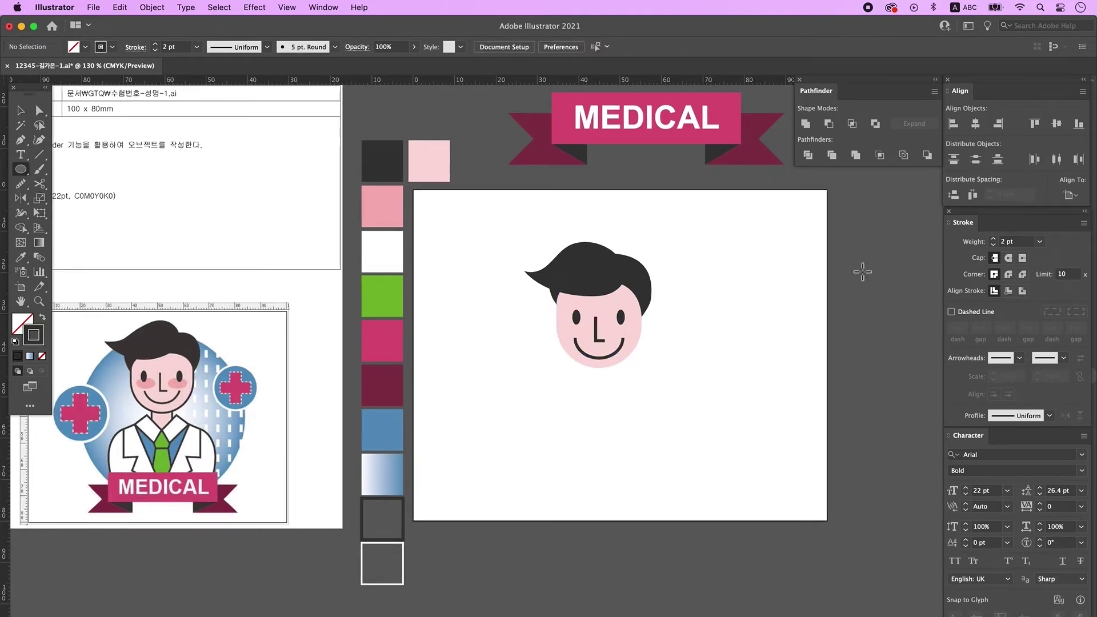
{"action": "left_click_drag", "start_coordinate": [561, 323], "coordinate": [586, 332]}
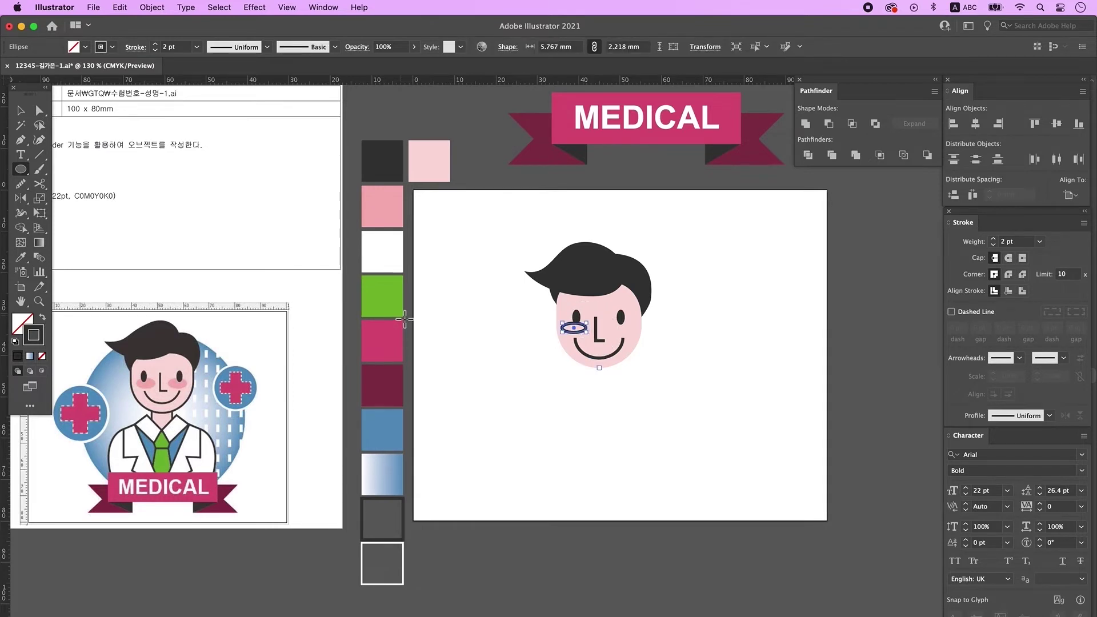
{"action": "key", "text": "i"}
{"action": "left_click", "coordinate": [384, 217]}
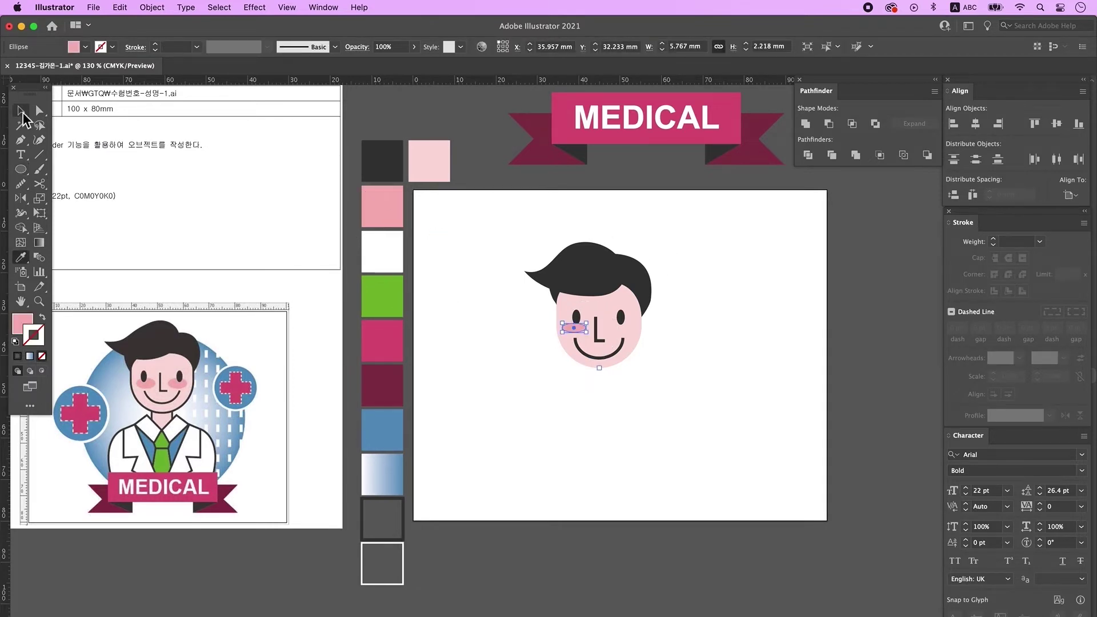
{"action": "left_click", "coordinate": [21, 113]}
Give the pale pink face a 1 pt dark gray outline sampled from the stroke swatch, keeping its fill
{"action": "key", "text": "super+equal"}
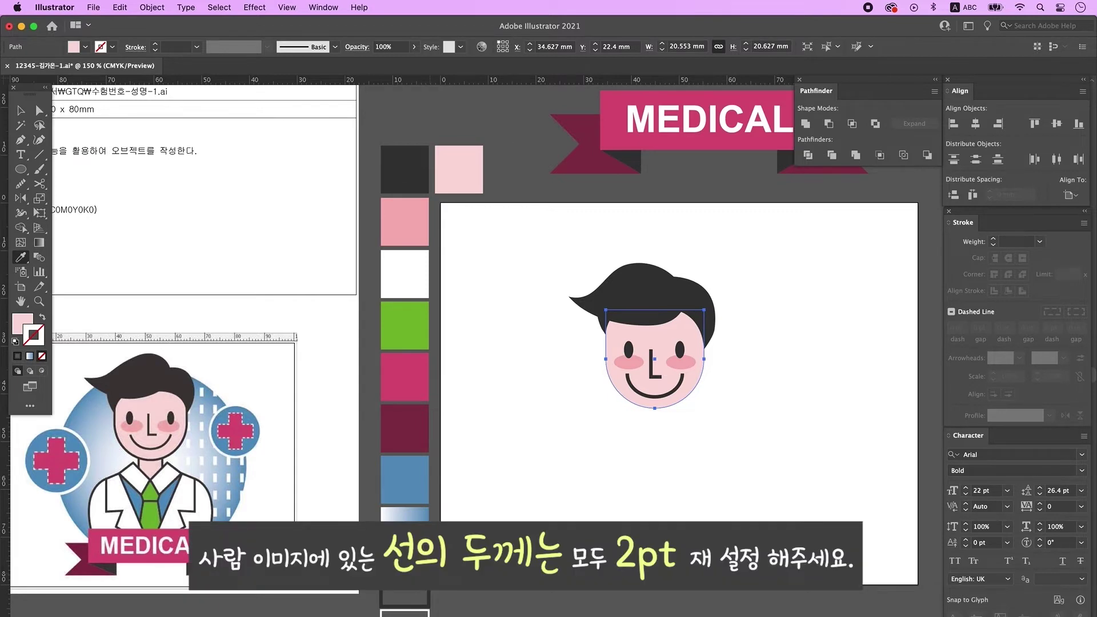
{"action": "left_click", "coordinate": [411, 597], "text": "shift"}
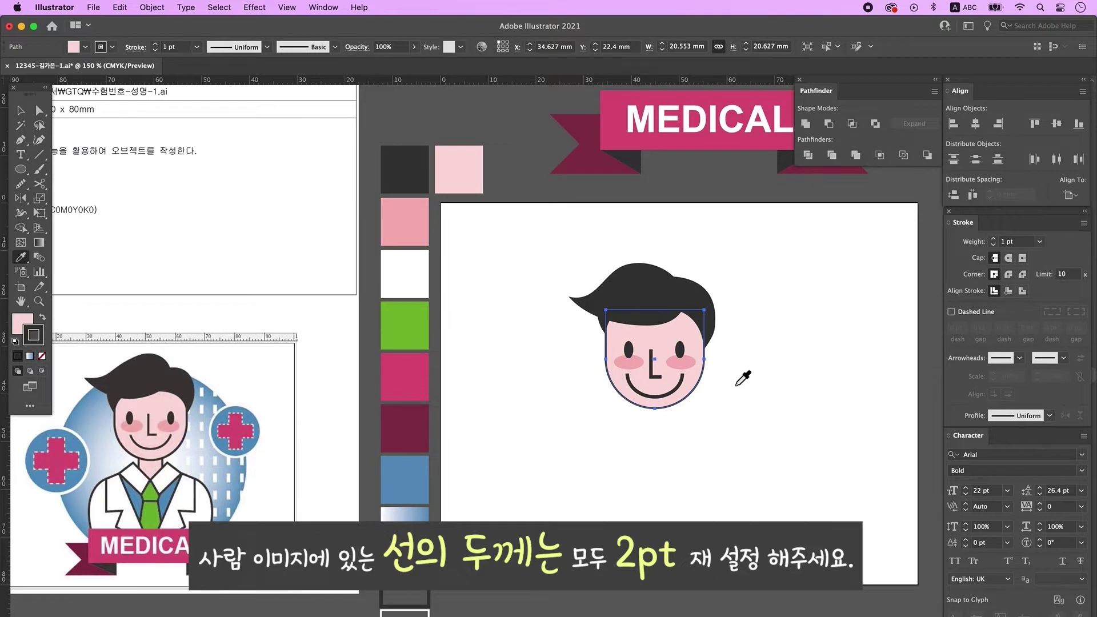
{"action": "key", "text": "v"}
{"action": "left_click", "coordinate": [791, 472]}
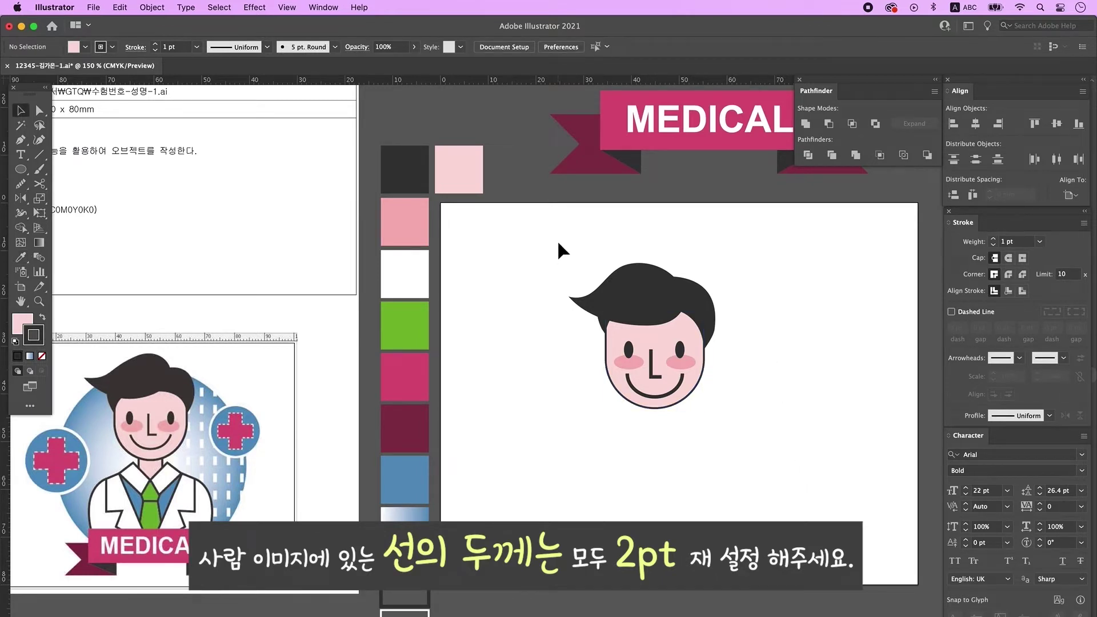
Group all parts of the doctor's head and move the head higher on the artboard
{"action": "left_click_drag", "start_coordinate": [558, 243], "coordinate": [745, 451]}
{"action": "left_click", "coordinate": [750, 452]}
{"action": "left_click_drag", "start_coordinate": [540, 212], "coordinate": [798, 470]}
{"action": "right_click", "coordinate": [662, 323]}
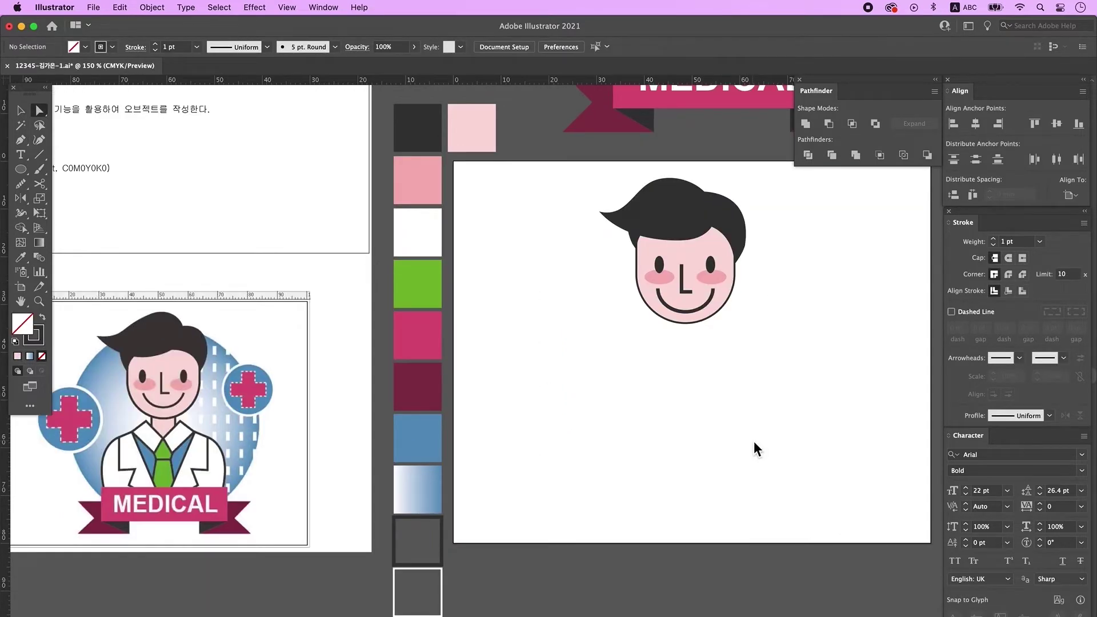
Draw a circle about 32.9 mm wide below the head and lower its bottom and top anchors to form an egg shape about 35.5 mm high
{"action": "left_click", "coordinate": [21, 170]}
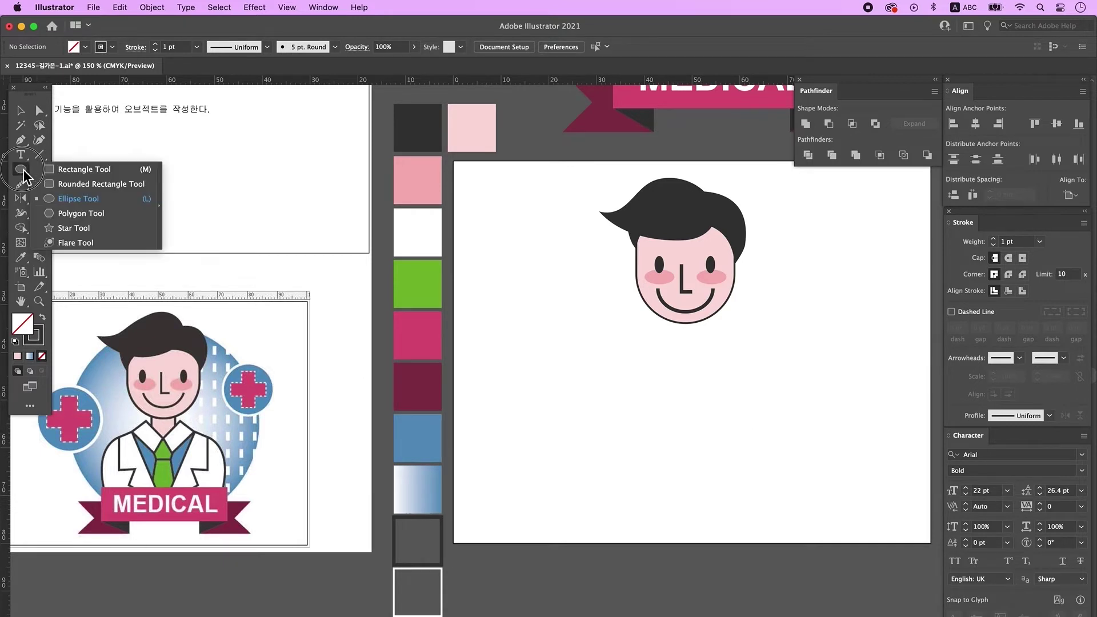
{"action": "left_click_drag", "start_coordinate": [615, 359], "coordinate": [772, 516]}
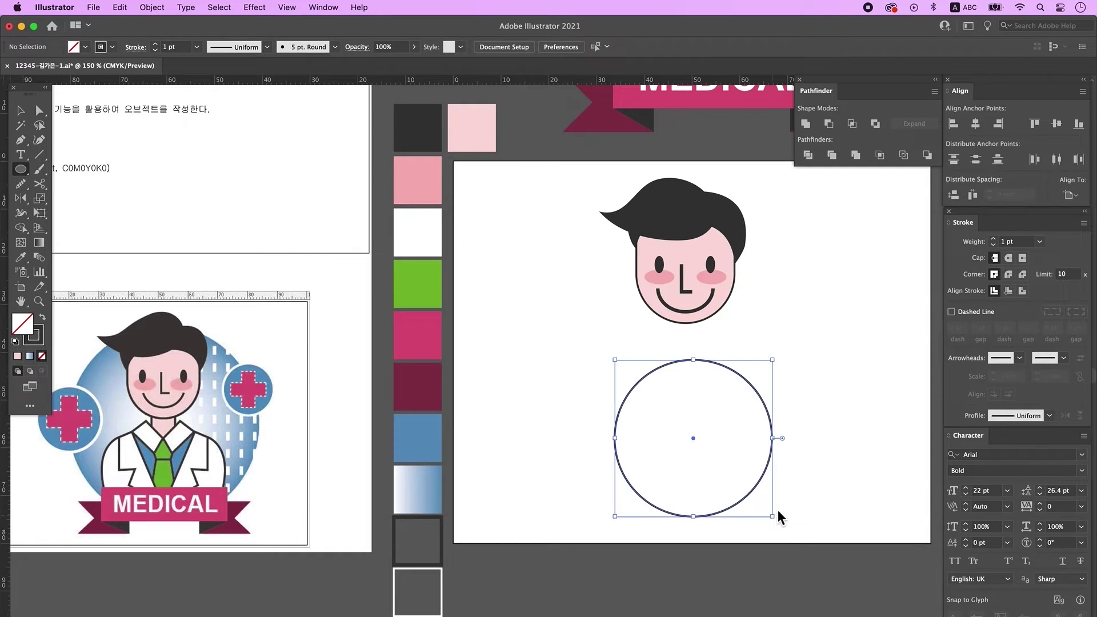
{"action": "left_click", "coordinate": [39, 110]}
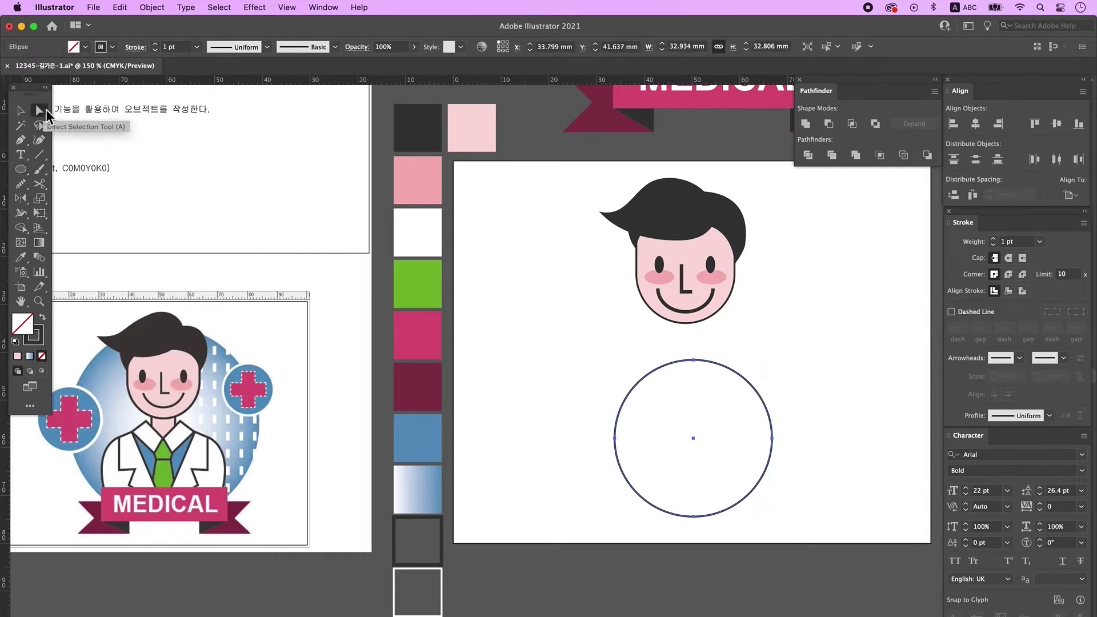
{"action": "left_click", "coordinate": [693, 516]}
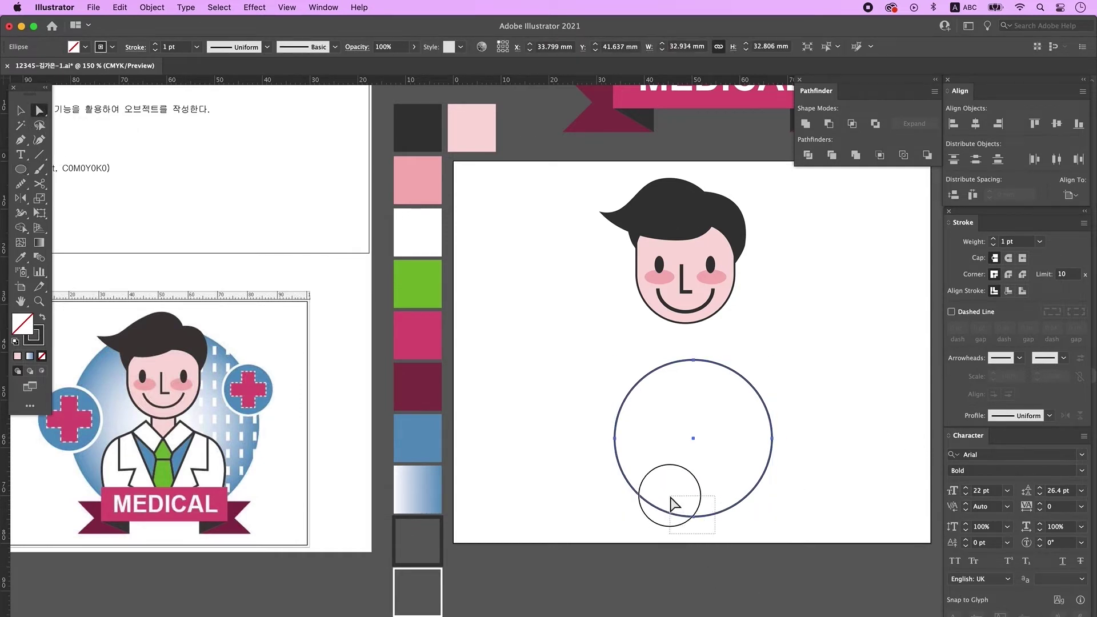
{"action": "left_click_drag", "start_coordinate": [695, 520], "coordinate": [694, 542]}
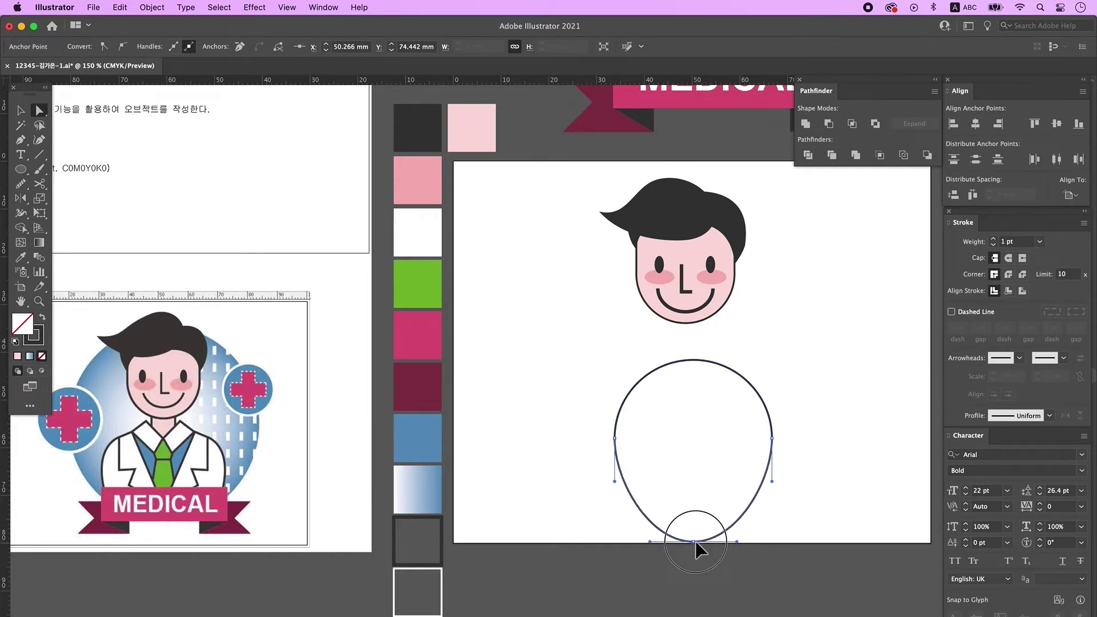
{"action": "left_click_drag", "start_coordinate": [695, 542], "coordinate": [695, 542]}
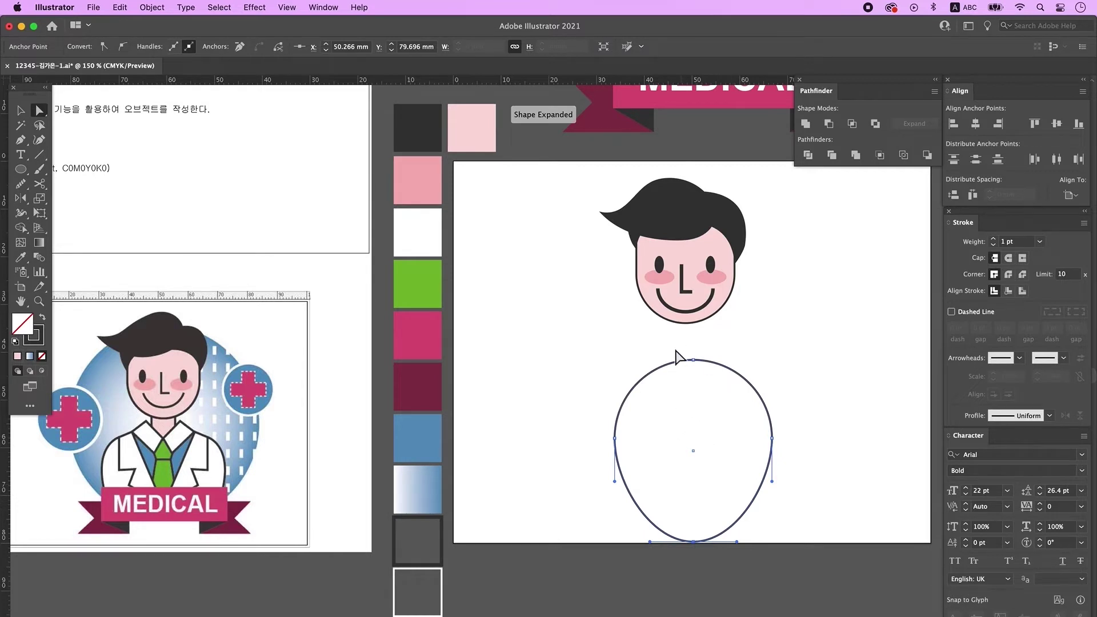
{"action": "left_click", "coordinate": [697, 364]}
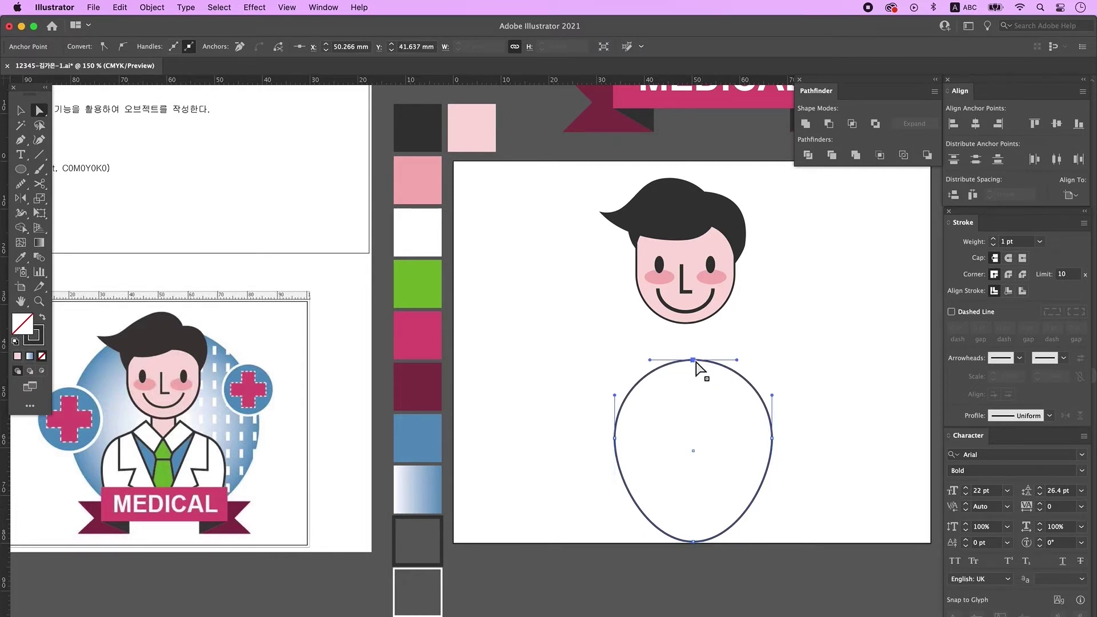
{"action": "left_click_drag", "start_coordinate": [693, 361], "coordinate": [694, 372]}
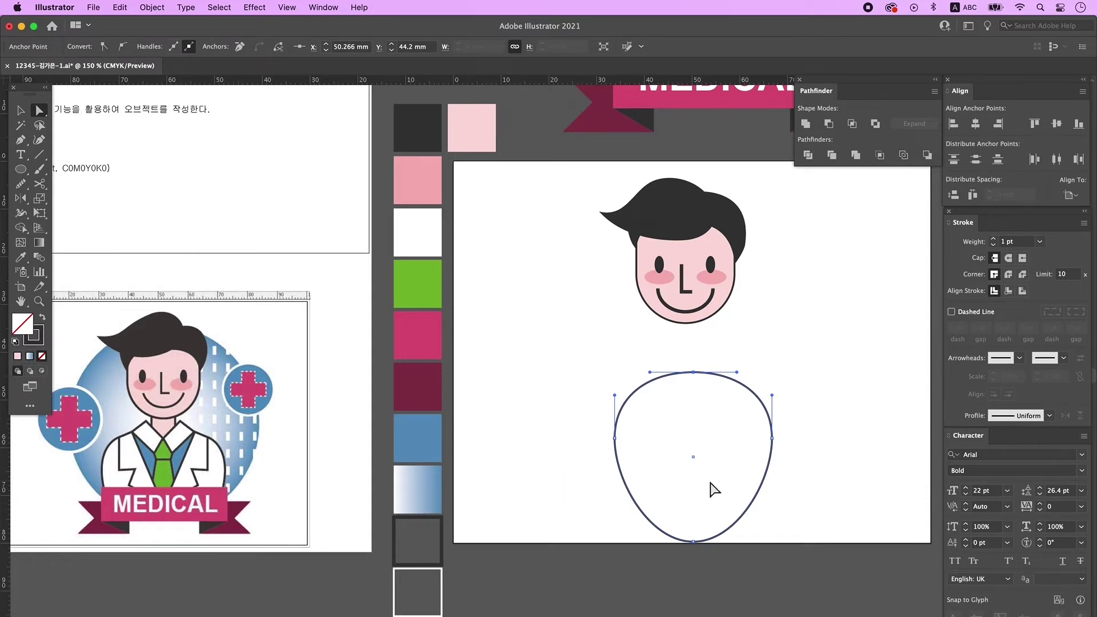
{"action": "left_click", "coordinate": [812, 482]}
Divide the egg shape with a horizontal line about 46 mm long across its lower part and ungroup the resulting pieces
{"action": "key", "text": "backslash"}
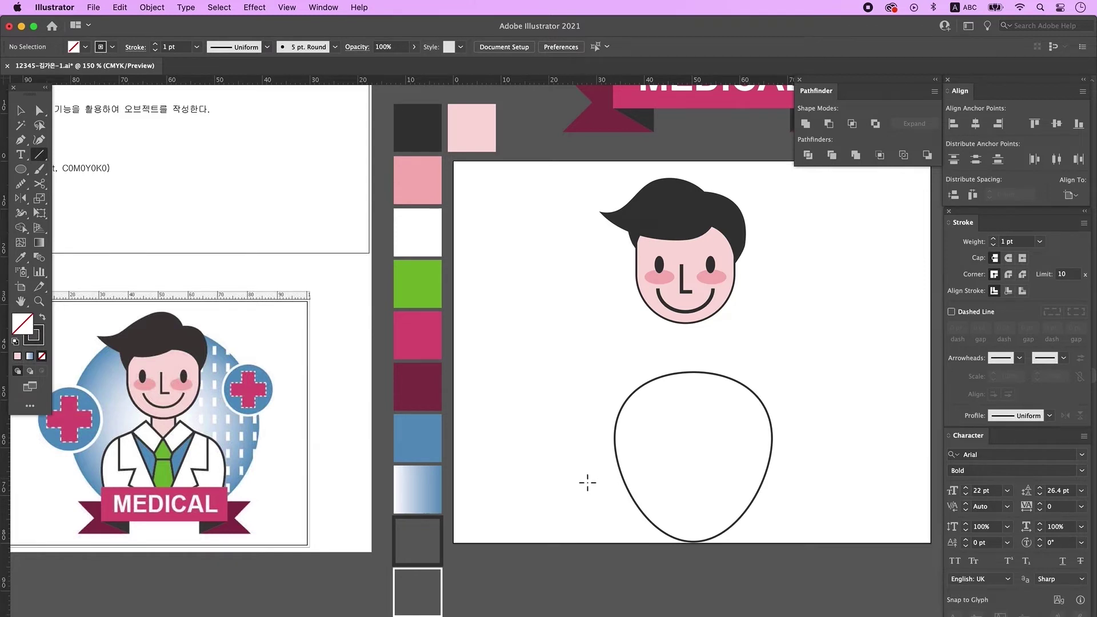
{"action": "left_click_drag", "start_coordinate": [590, 483], "coordinate": [809, 494]}
{"action": "key", "text": "v"}
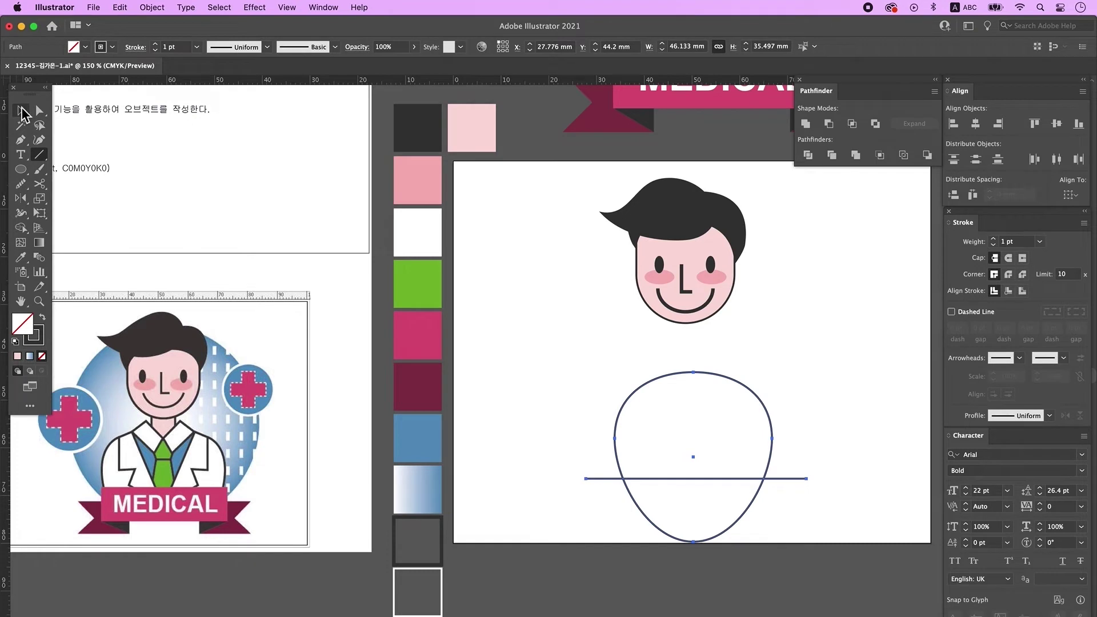
{"action": "left_click", "coordinate": [603, 389]}
{"action": "left_click_drag", "start_coordinate": [583, 407], "coordinate": [789, 557]}
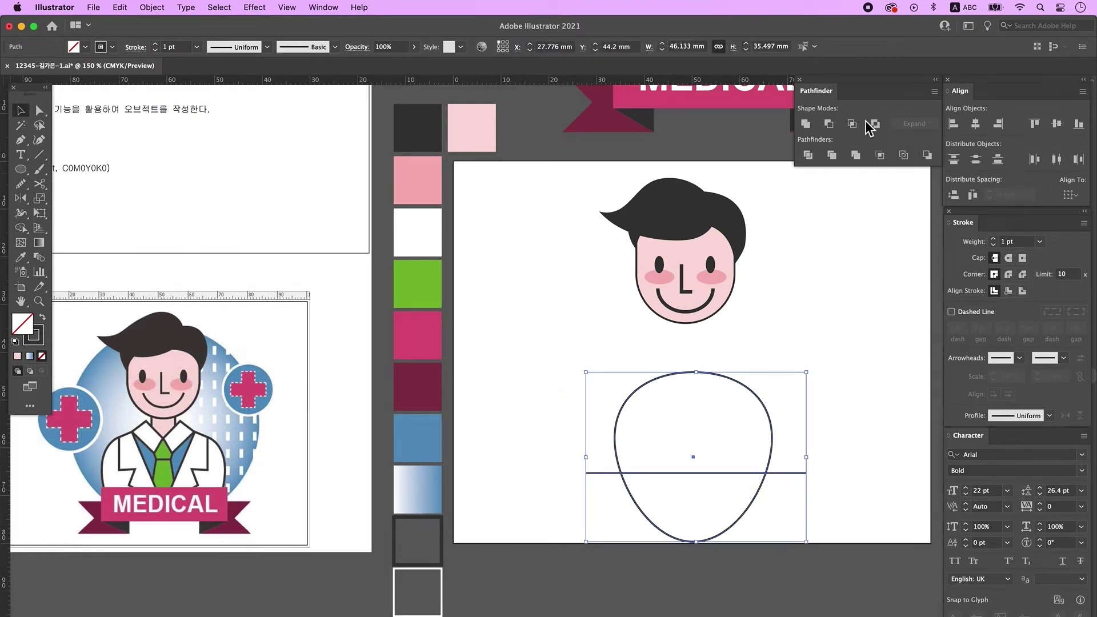
{"action": "left_click", "coordinate": [807, 155]}
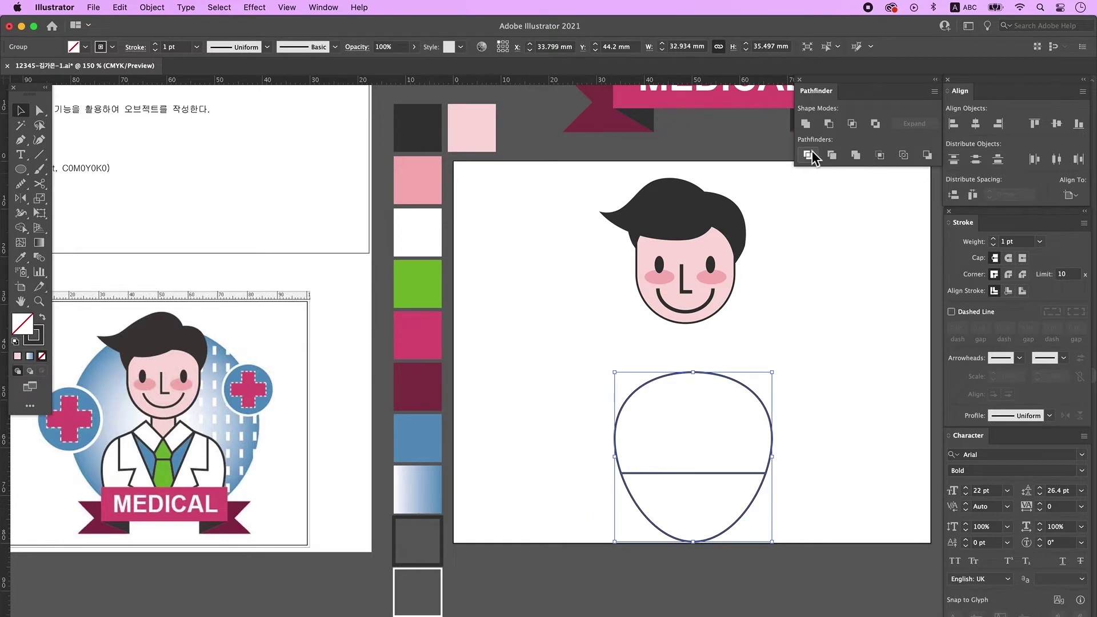
{"action": "right_click", "coordinate": [713, 544]}
{"action": "left_click", "coordinate": [754, 565]}
{"action": "left_click", "coordinate": [766, 529]}
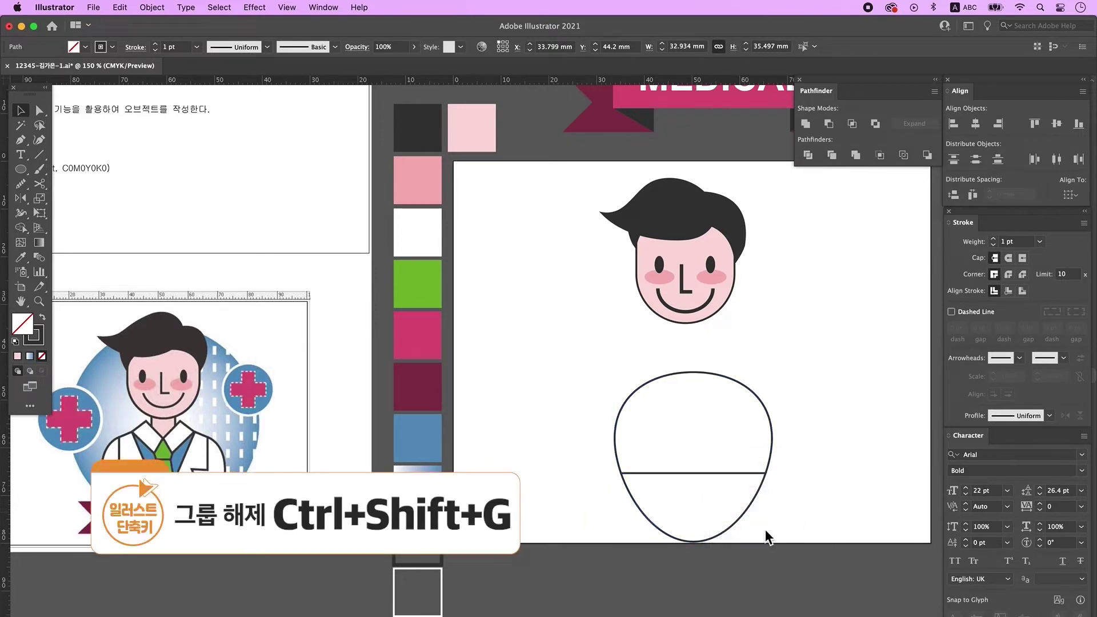
Delete the lower piece of the divided egg shape and move the remaining body dome slightly down
{"action": "left_click", "coordinate": [720, 541]}
{"action": "mouse_move", "coordinate": [720, 543]}
{"action": "left_mouse_down"}
{"action": "mouse_move", "coordinate": [743, 552]}
{"action": "mouse_move", "coordinate": [727, 546]}
{"action": "left_mouse_up"}
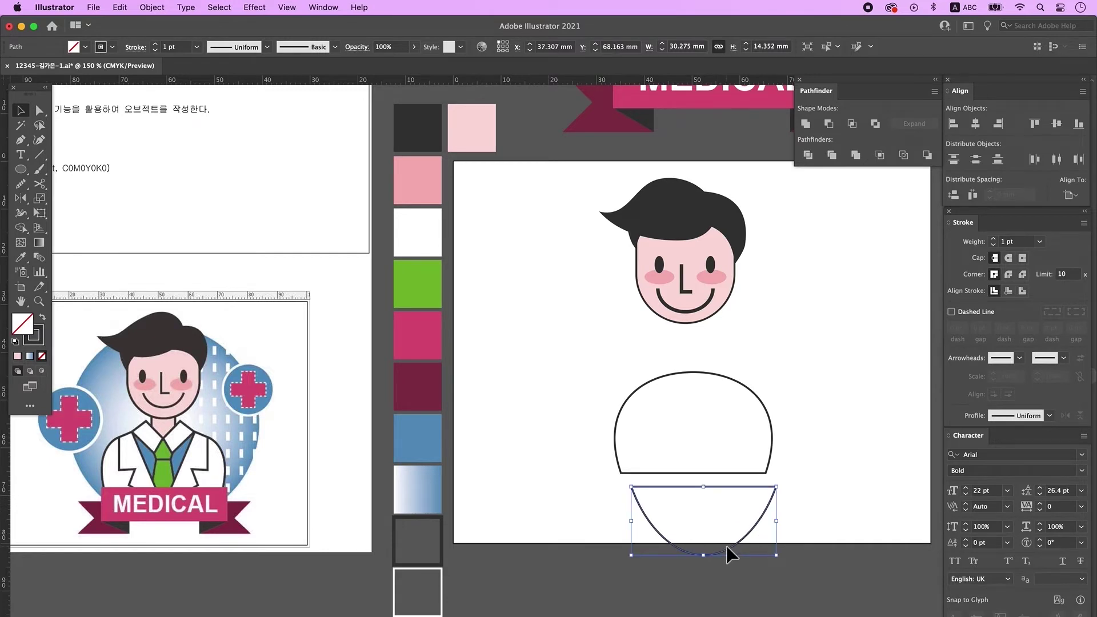
{"action": "key", "text": "Delete"}
{"action": "key", "text": "ctrl+z"}
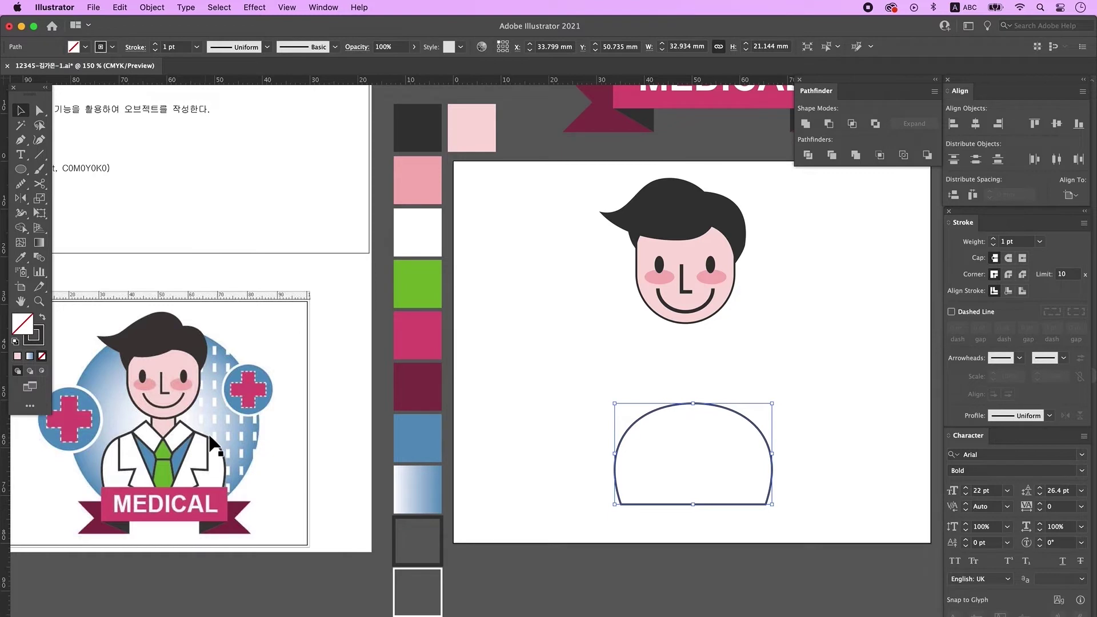
{"action": "left_click", "coordinate": [622, 535]}
Create a three-sided polygon with a 17.639 mm radius beside the body
{"action": "left_click_drag", "start_coordinate": [21, 169], "coordinate": [104, 217]}
{"action": "left_click", "coordinate": [590, 395]}
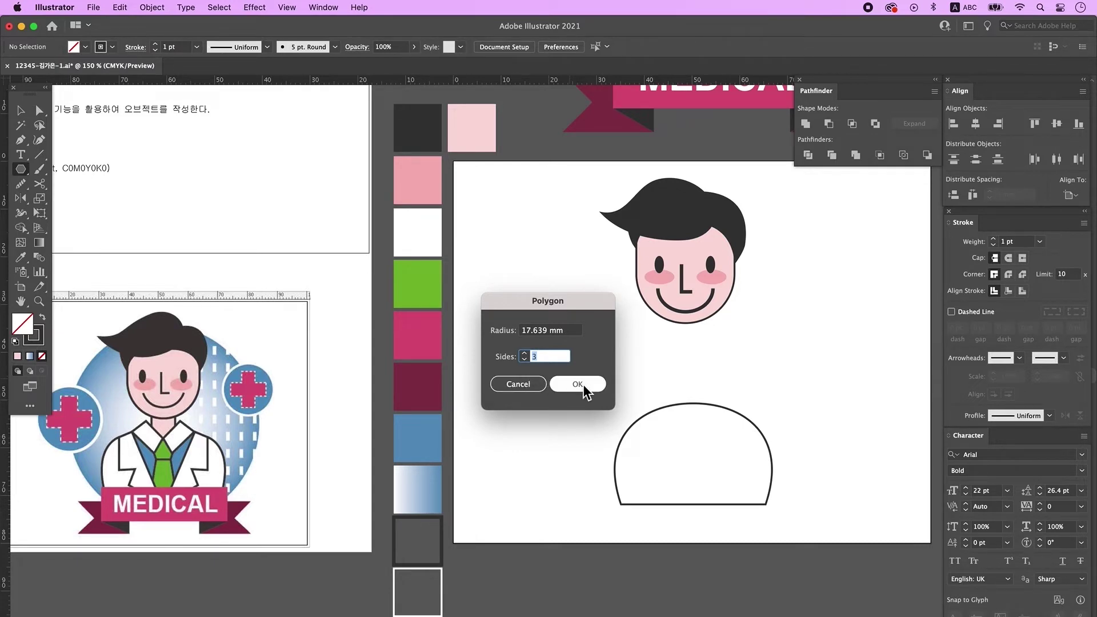
{"action": "left_click", "coordinate": [578, 384]}
Rotate the triangle upside down and center it over the body dome with its tip at the dome's bottom edge
{"action": "left_click", "coordinate": [21, 110]}
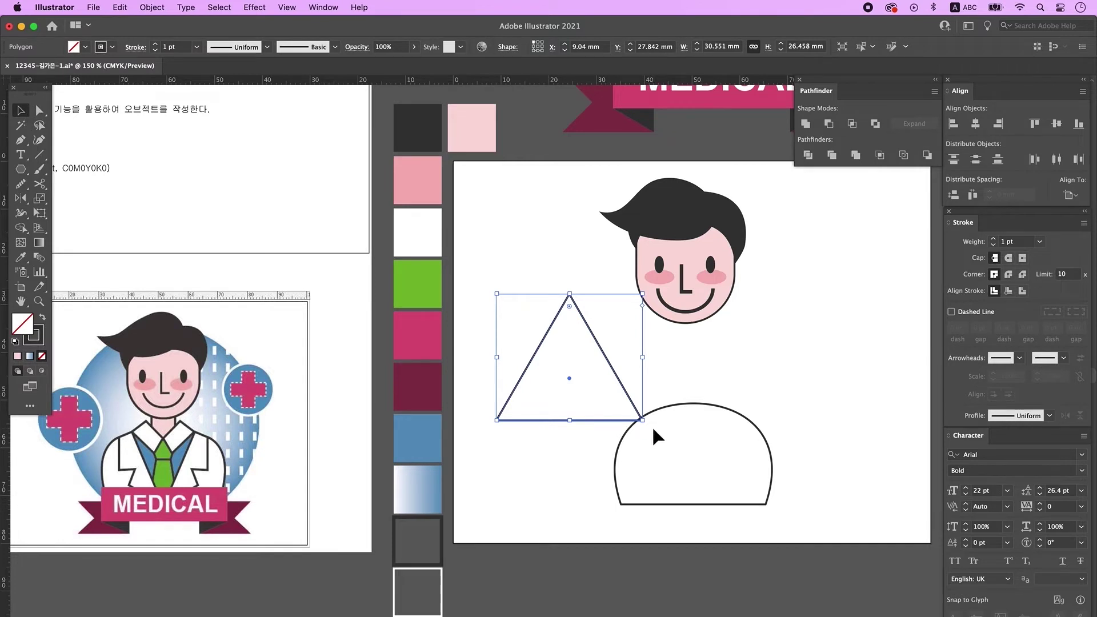
{"action": "left_click_drag", "start_coordinate": [651, 426], "coordinate": [463, 285]}
{"action": "left_click_drag", "start_coordinate": [589, 331], "coordinate": [713, 382]}
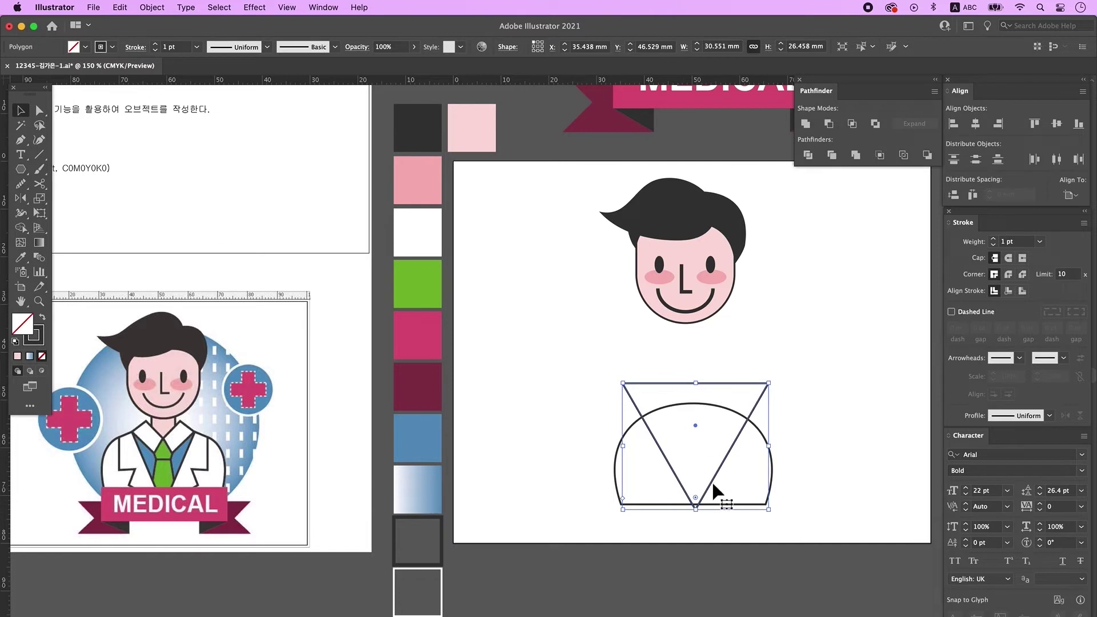
Narrow the upside-down triangle to about 25 mm wide and align it and the body dome on their horizontal centers
{"action": "left_click", "coordinate": [704, 520]}
{"action": "left_click", "coordinate": [688, 384]}
{"action": "left_click_drag", "start_coordinate": [769, 446], "coordinate": [744, 446]}
{"action": "left_click", "coordinate": [836, 435]}
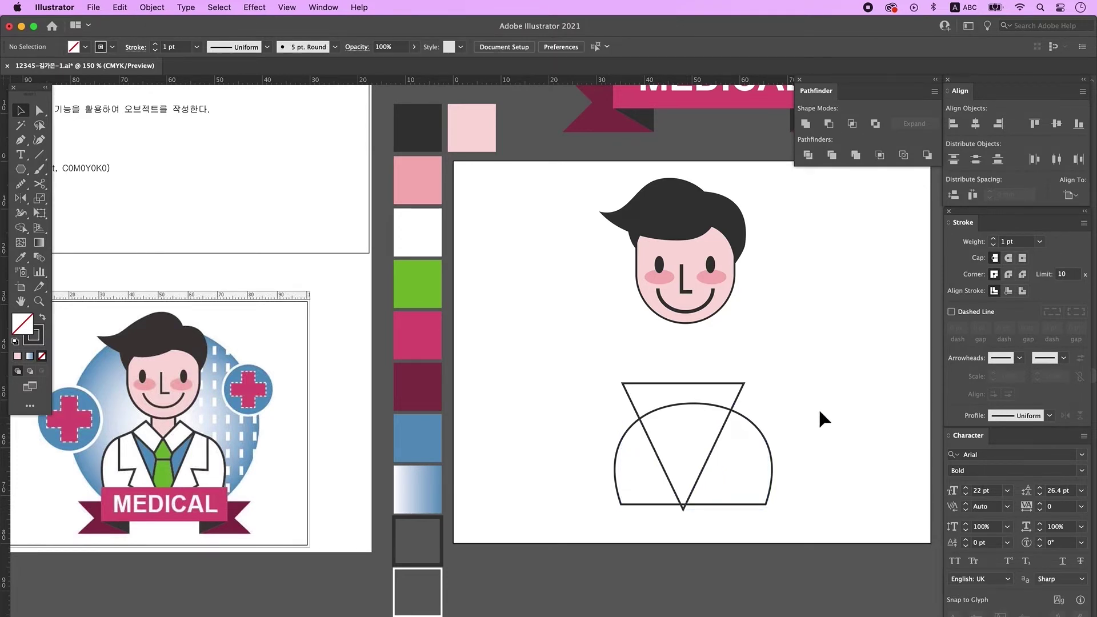
{"action": "left_click_drag", "start_coordinate": [801, 377], "coordinate": [671, 437]}
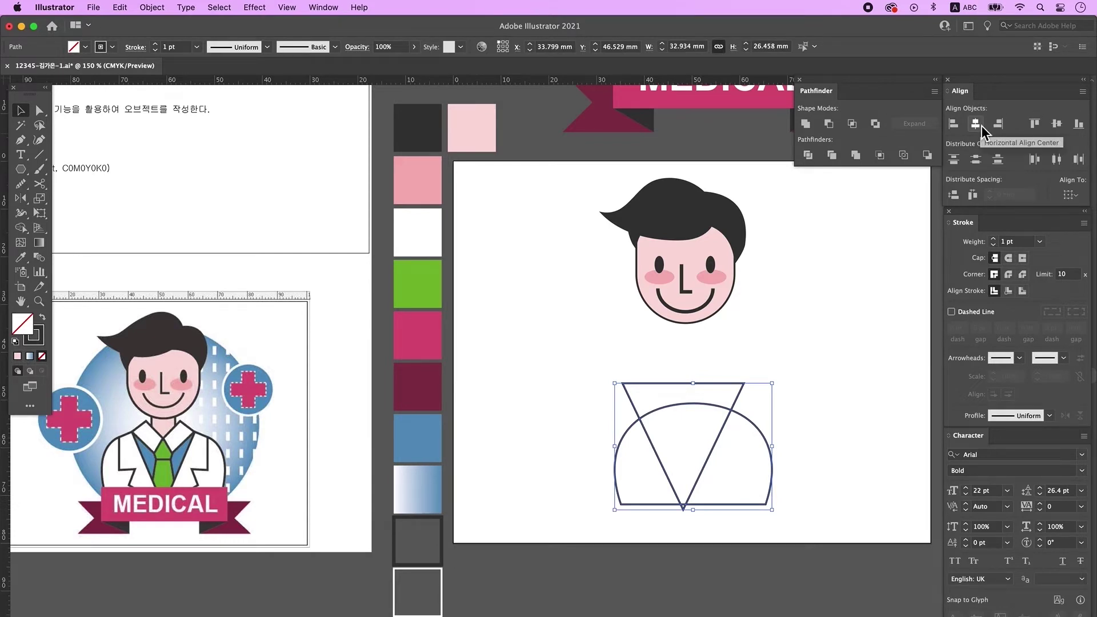
{"action": "left_click", "coordinate": [976, 124]}
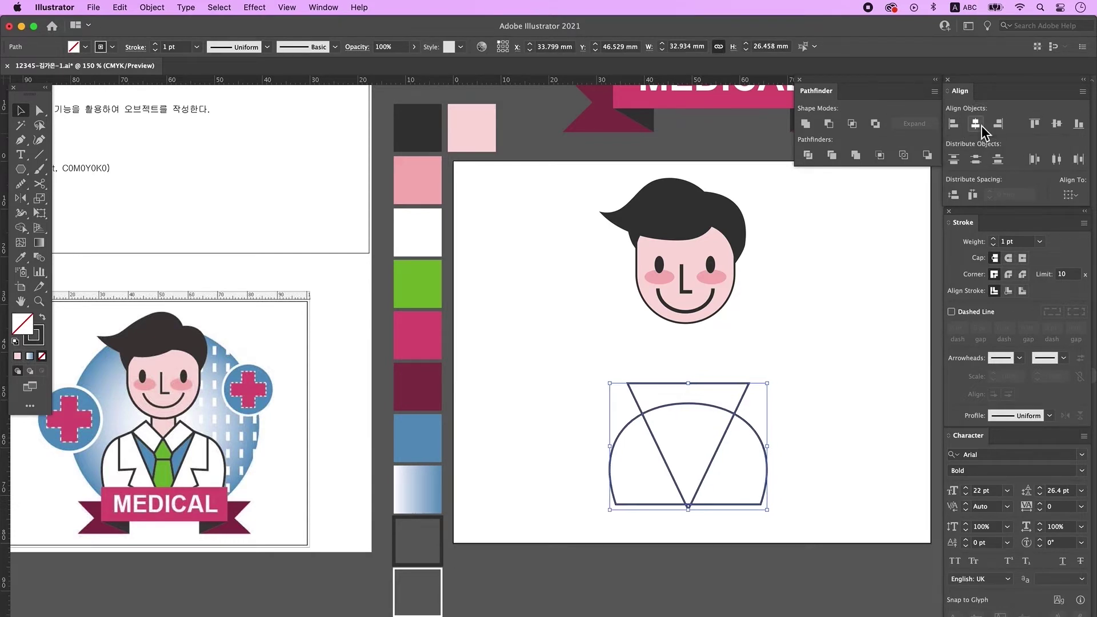
Divide the triangle and body dome with Pathfinder, ungroup the pieces, and delete the triangle parts outside the dome
{"action": "left_click", "coordinate": [809, 154]}
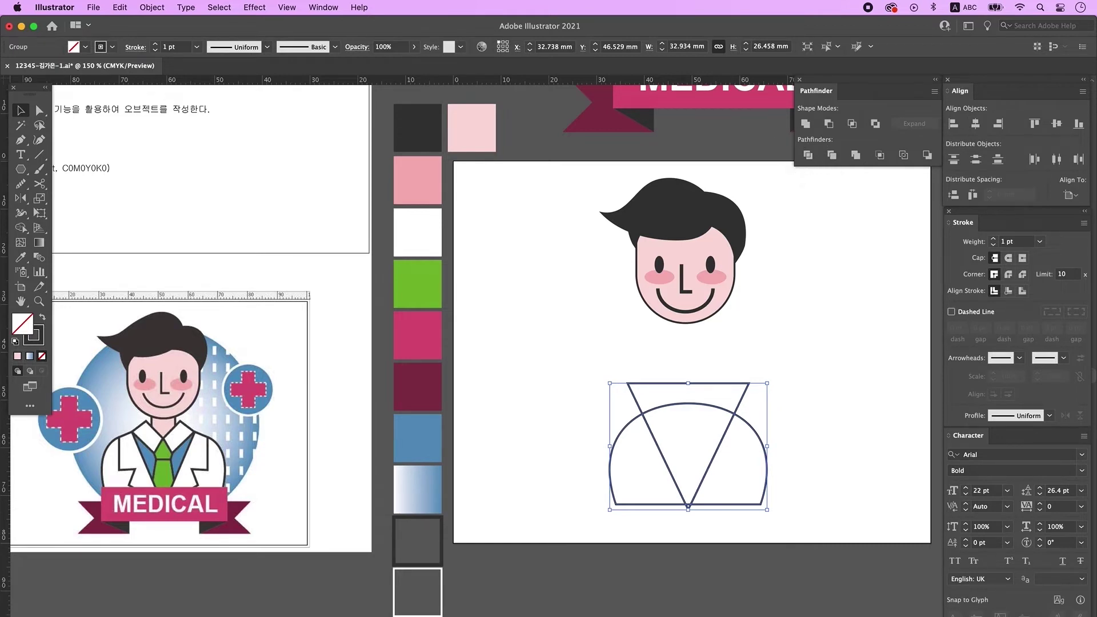
{"action": "right_click", "coordinate": [694, 439]}
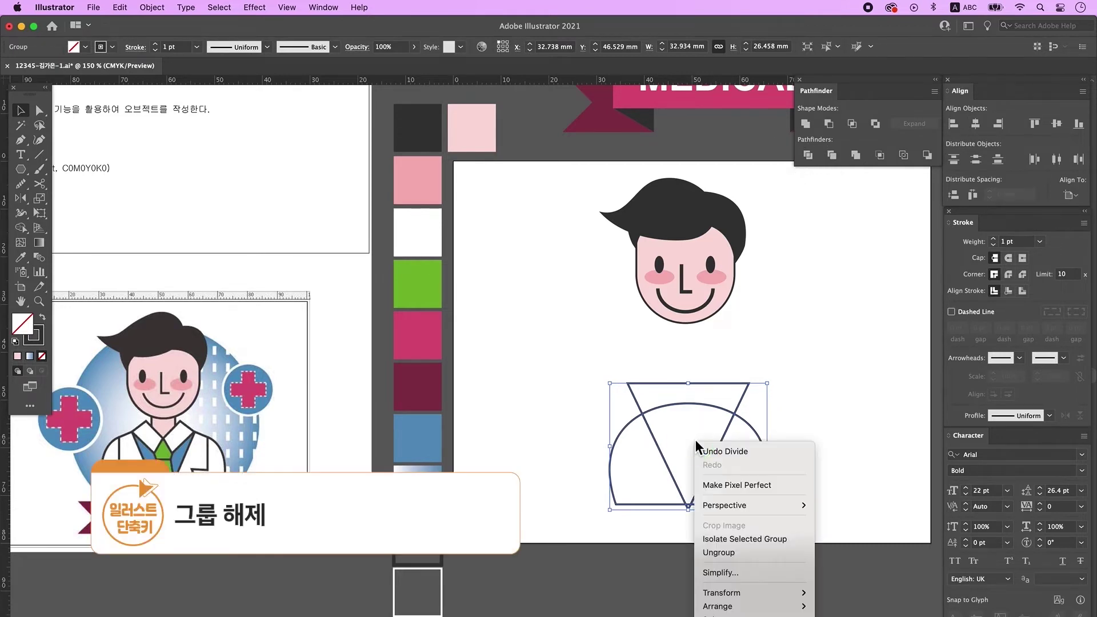
{"action": "left_click", "coordinate": [729, 555]}
{"action": "left_click", "coordinate": [800, 355]}
{"action": "left_click_drag", "start_coordinate": [750, 366], "coordinate": [746, 388]}
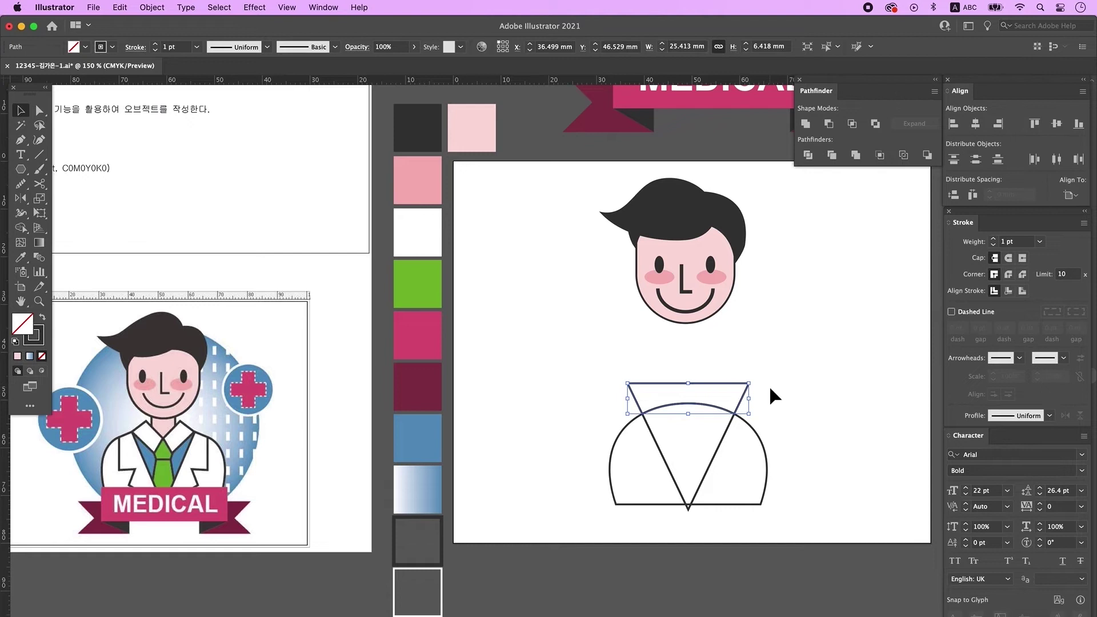
{"action": "key", "text": "Delete"}
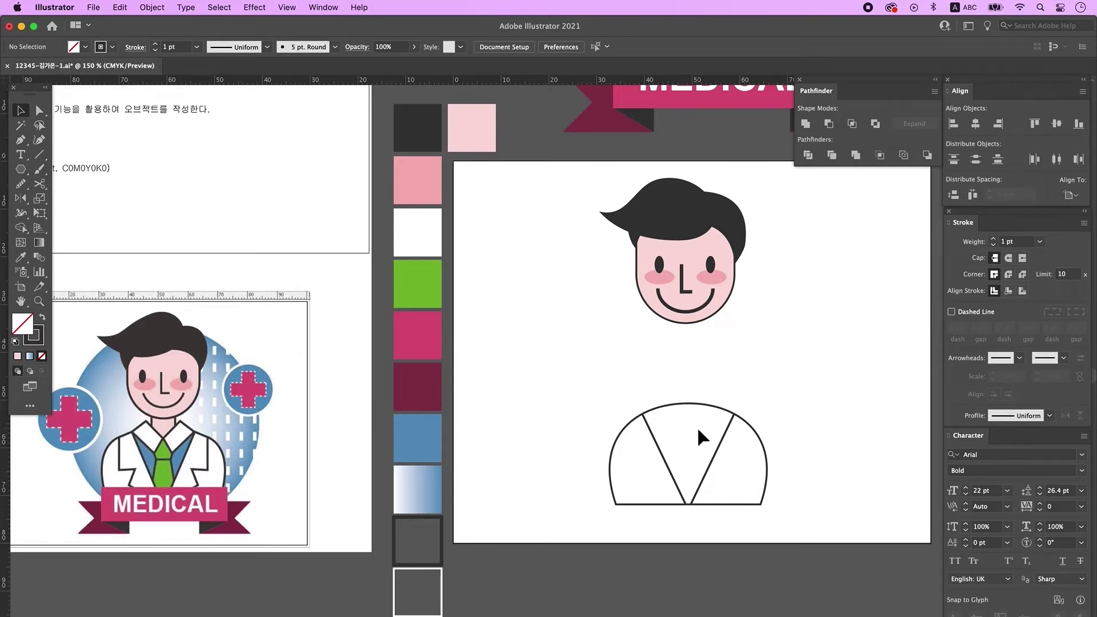
Draw a rectangle about 9 × 4.7 mm over the left end of the neckline and reshape its corners into a slanted collar flap
{"action": "left_click", "coordinate": [25, 169]}
{"action": "left_click_drag", "start_coordinate": [643, 394], "coordinate": [688, 420]}
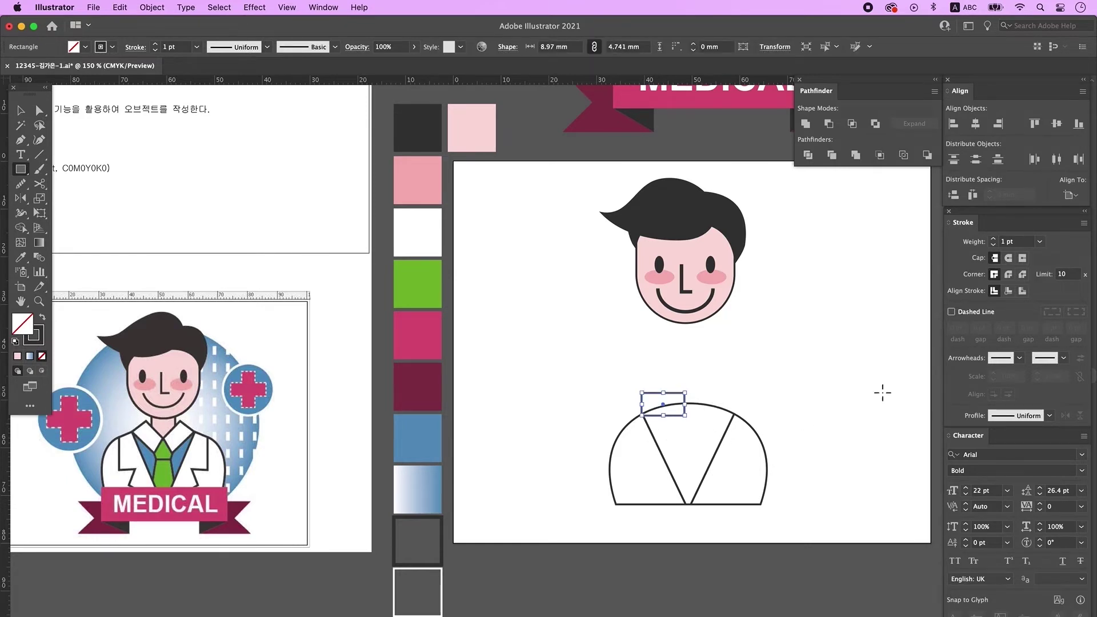
{"action": "left_click", "coordinate": [39, 111]}
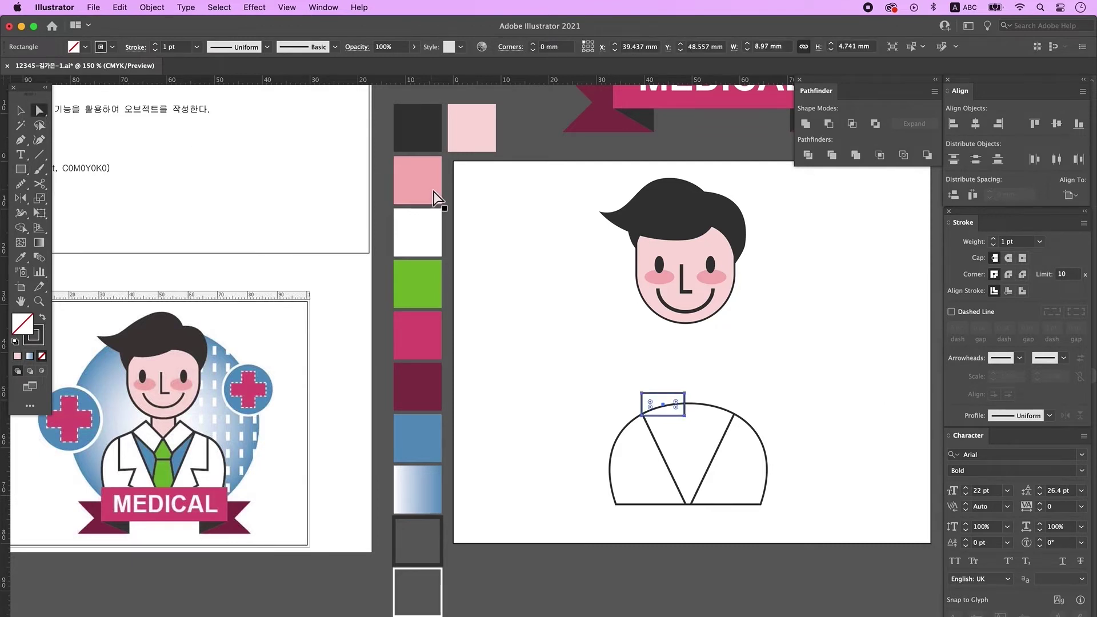
{"action": "left_click", "coordinate": [685, 416]}
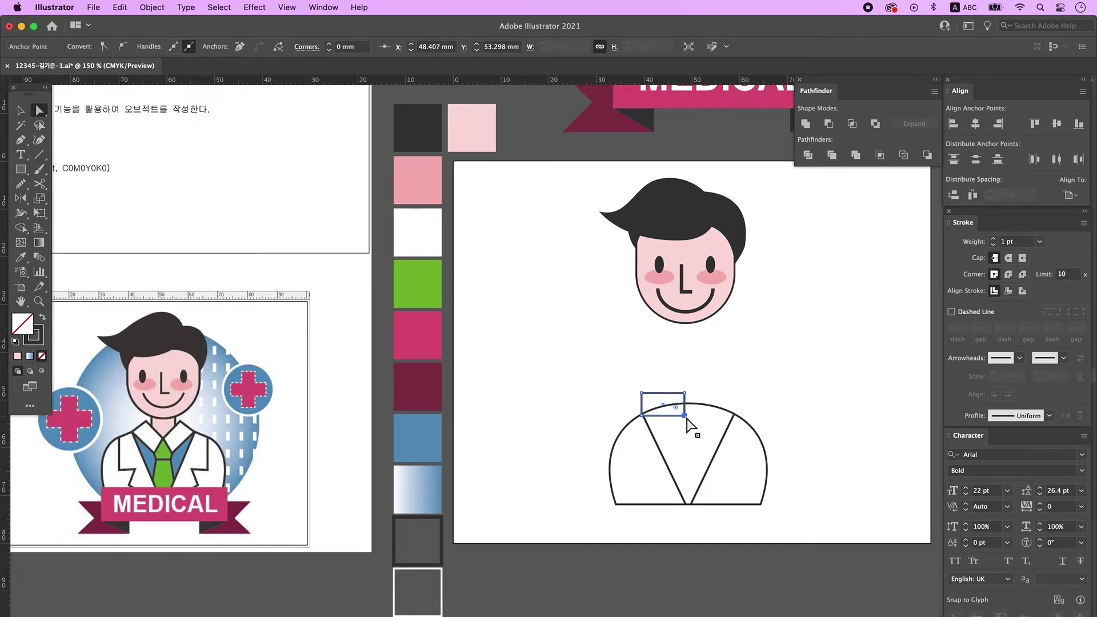
{"action": "left_click", "coordinate": [685, 421]}
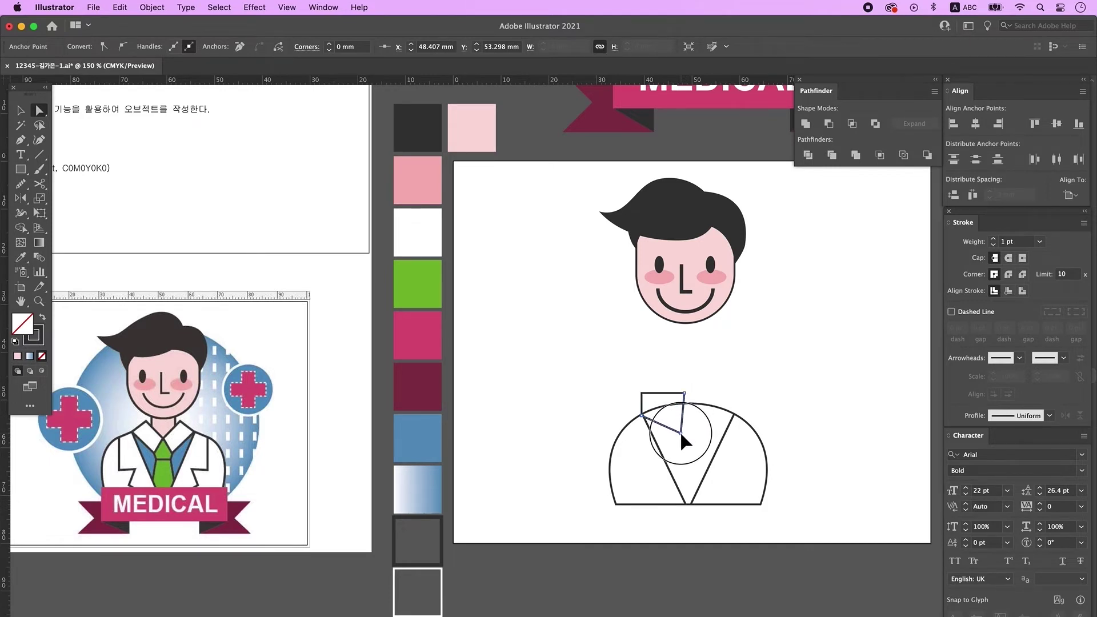
{"action": "left_click_drag", "start_coordinate": [674, 431], "coordinate": [672, 431]}
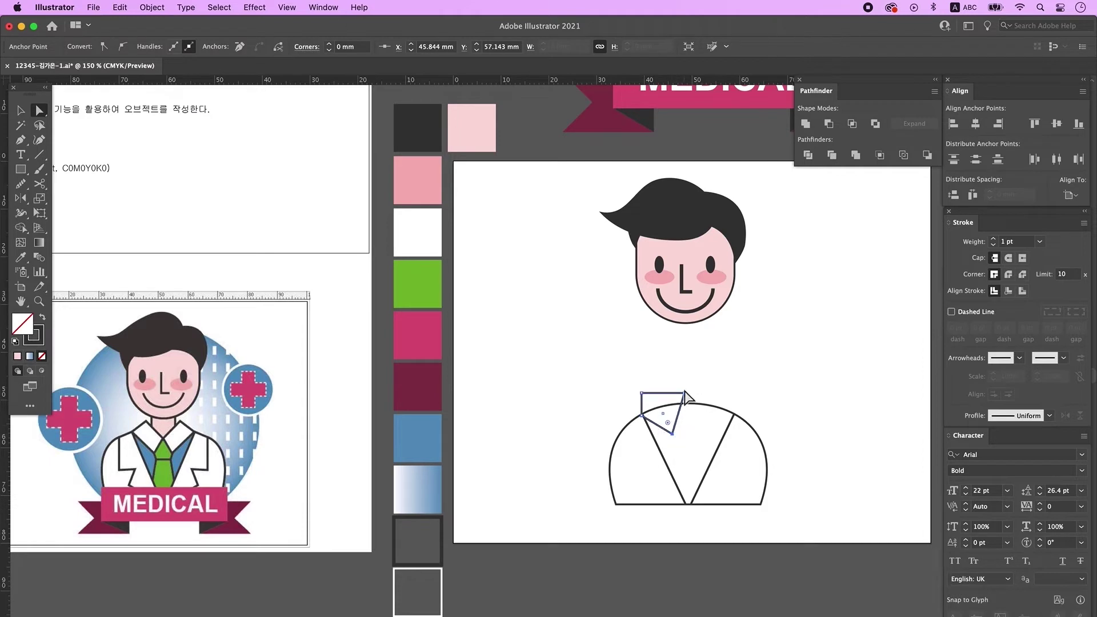
{"action": "left_click_drag", "start_coordinate": [685, 395], "coordinate": [685, 400]}
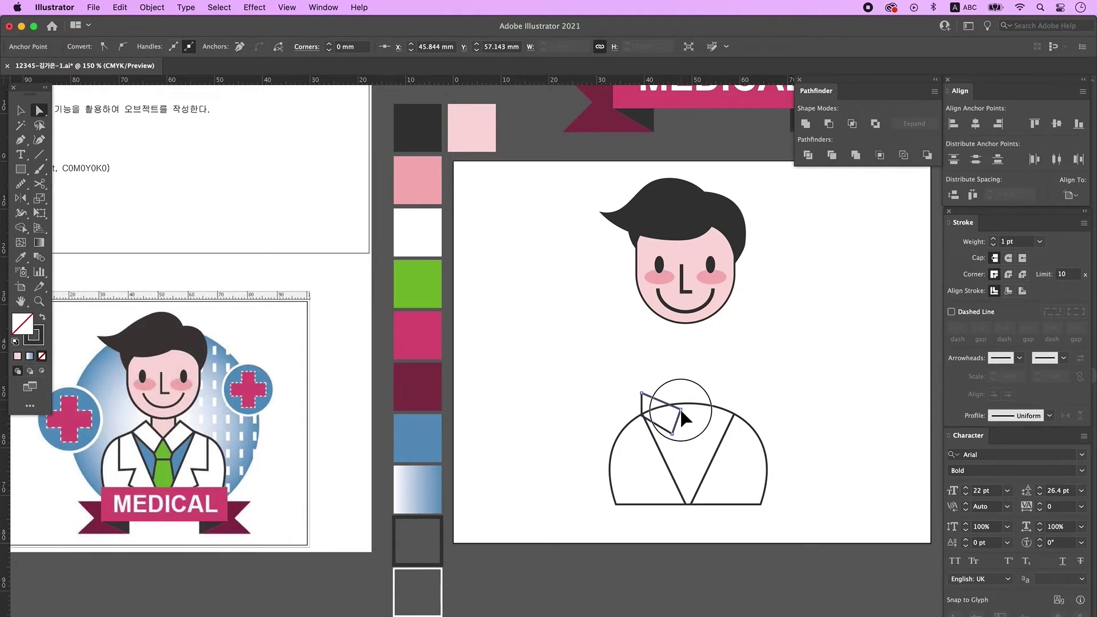
{"action": "left_click", "coordinate": [642, 393]}
{"action": "left_click_drag", "start_coordinate": [642, 393], "coordinate": [654, 391]}
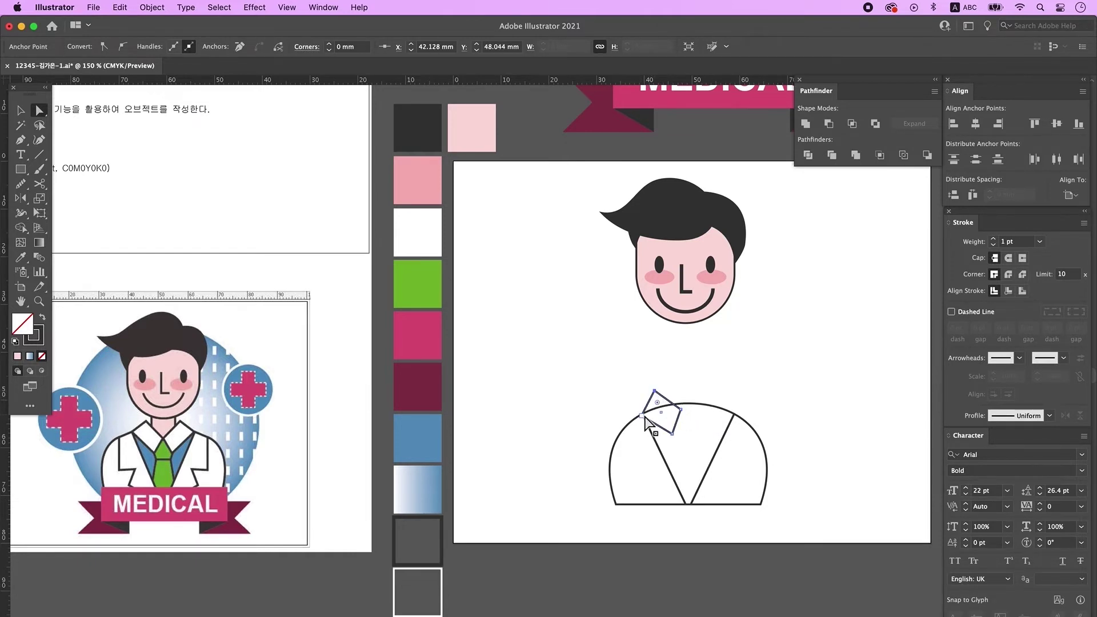
{"action": "left_click_drag", "start_coordinate": [673, 440], "coordinate": [661, 436]}
{"action": "left_click_drag", "start_coordinate": [655, 391], "coordinate": [652, 397]}
Copy the collar flap to the right side, reflect it across the vertical axis, and place it against the left flap
{"action": "left_click", "coordinate": [22, 111]}
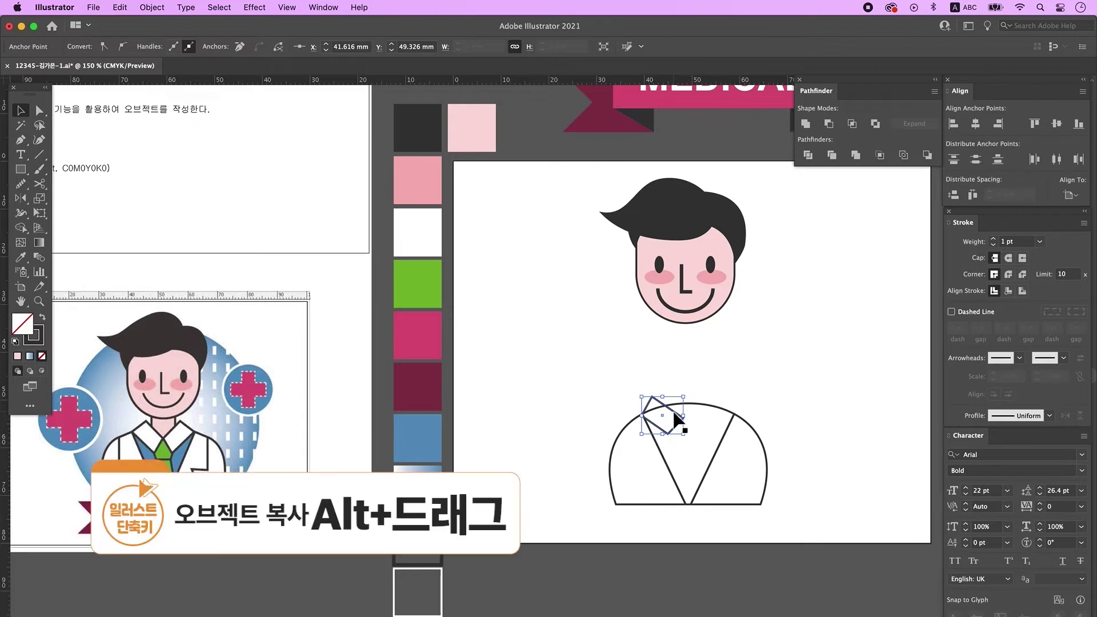
{"action": "left_click_drag", "start_coordinate": [673, 411], "coordinate": [721, 411]}
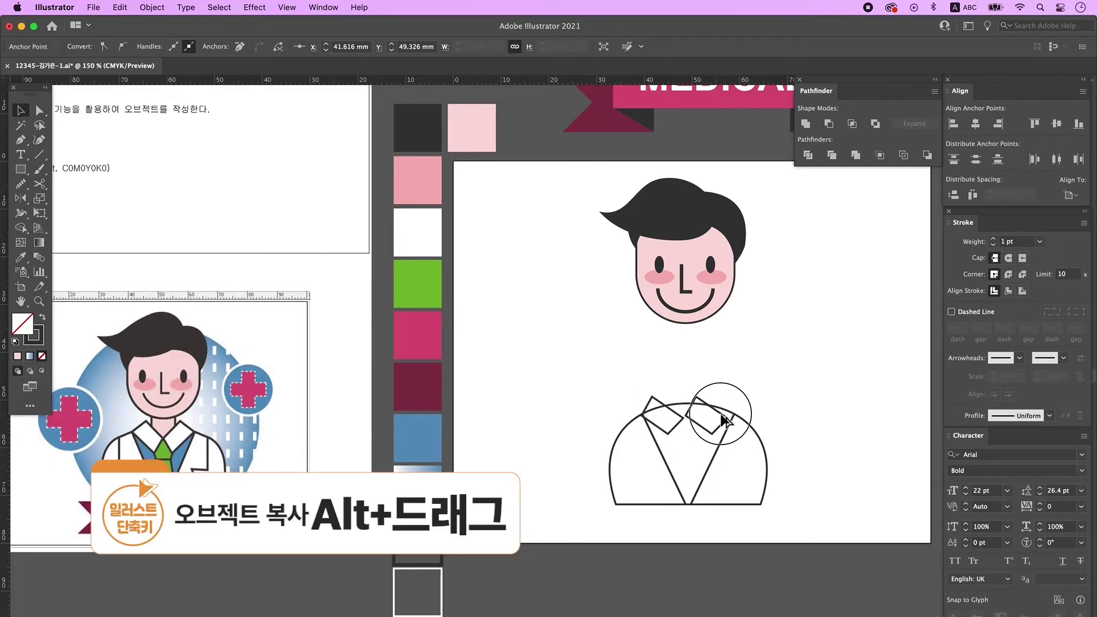
{"action": "double_click", "coordinate": [22, 200]}
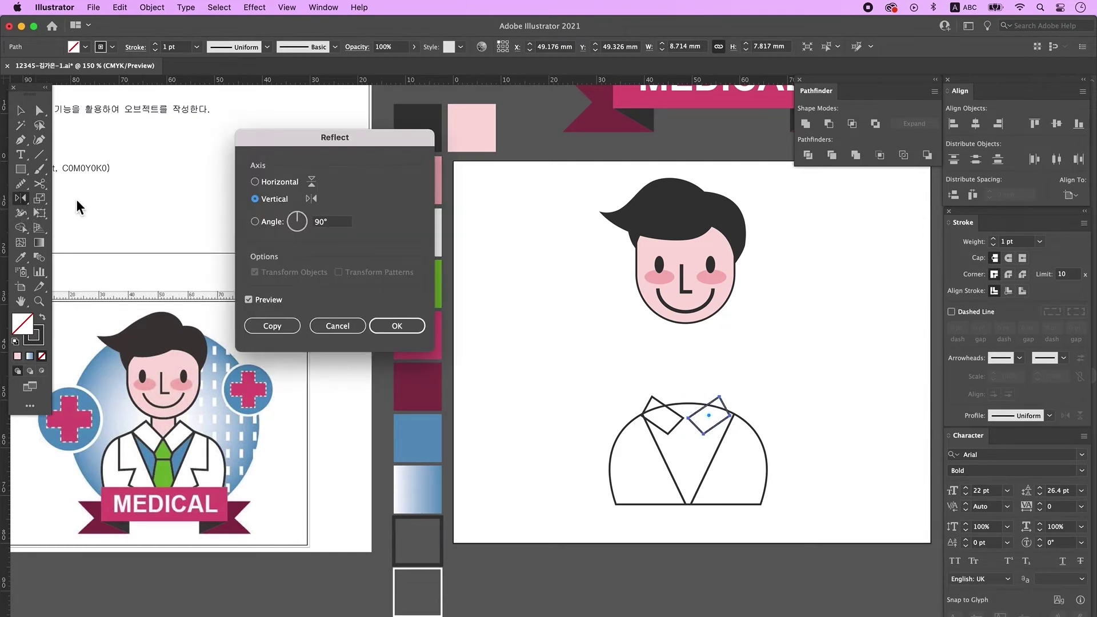
{"action": "left_click", "coordinate": [395, 327]}
{"action": "key", "text": "v"}
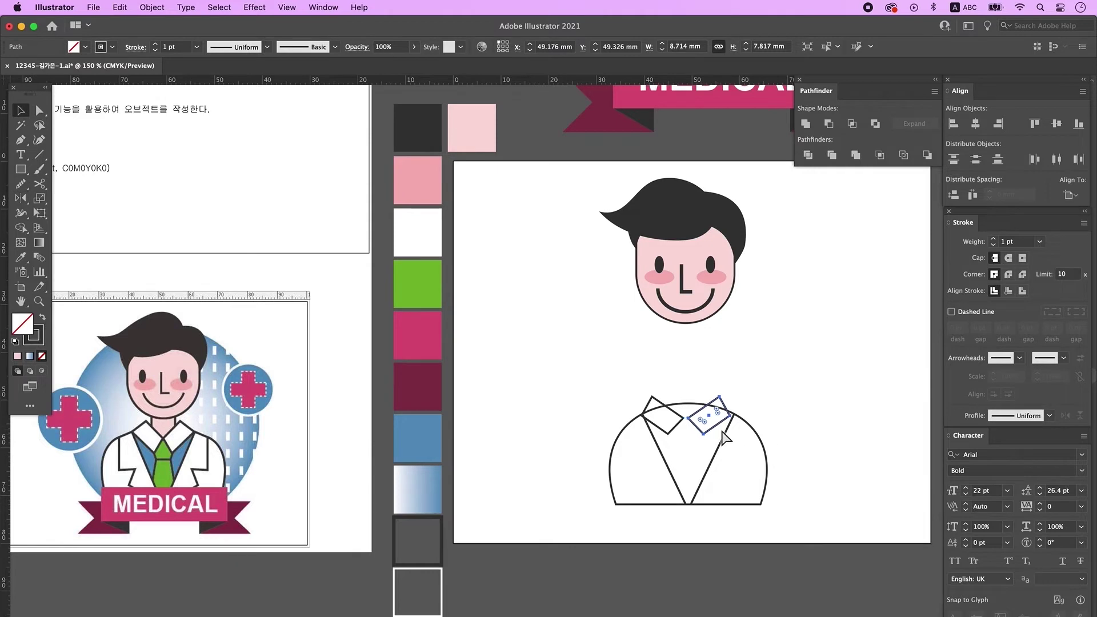
{"action": "left_click_drag", "start_coordinate": [714, 427], "coordinate": [707, 428]}
Select both collar flaps and enlarge them slightly to span the full V-shaped opening
{"action": "left_click", "coordinate": [656, 407], "text": "shift"}
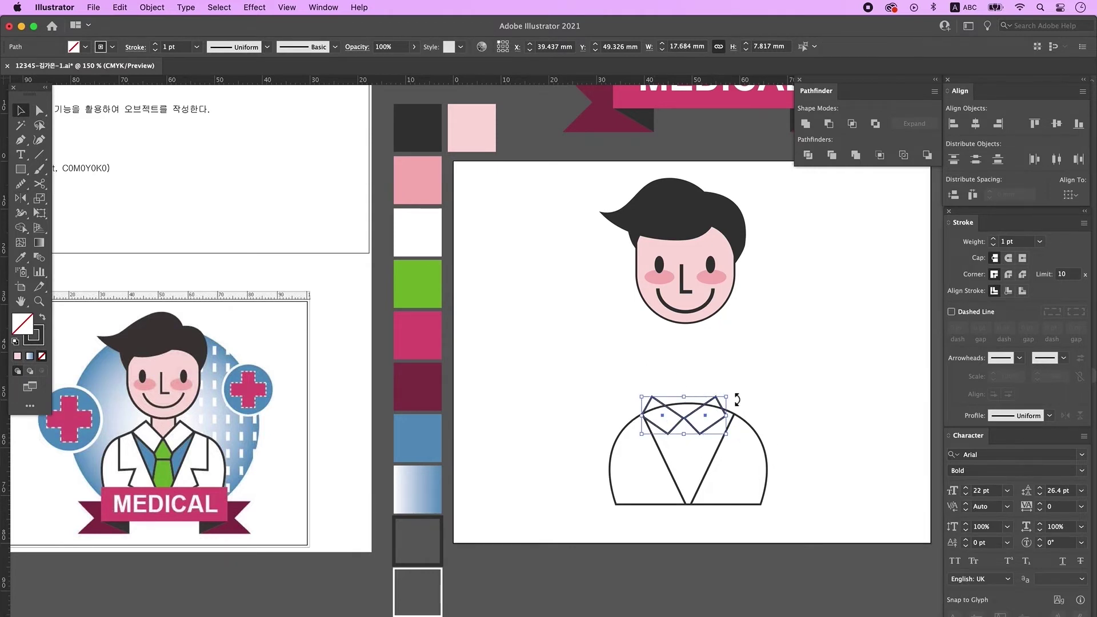
{"action": "left_click_drag", "start_coordinate": [738, 395], "coordinate": [738, 392]}
{"action": "left_click", "coordinate": [686, 399]}
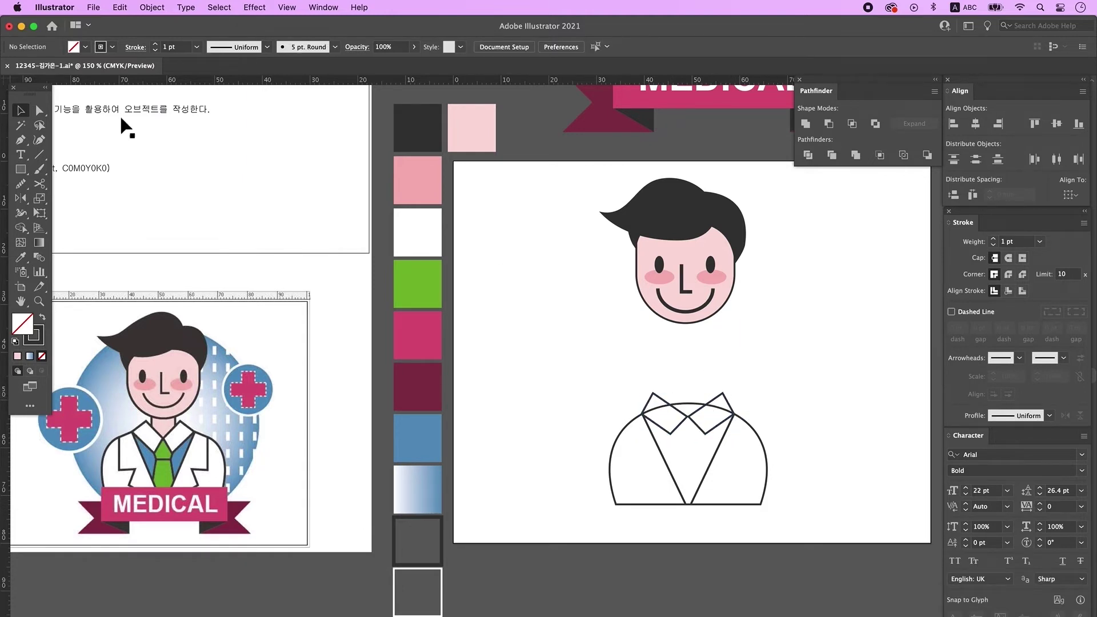
Nudge the top corner of each collar flap slightly inward toward the center of the neck
{"action": "left_click", "coordinate": [37, 112]}
{"action": "left_click", "coordinate": [655, 395]}
{"action": "key", "text": "Right"}
{"action": "key", "text": "Right"}
{"action": "key", "text": "Right"}
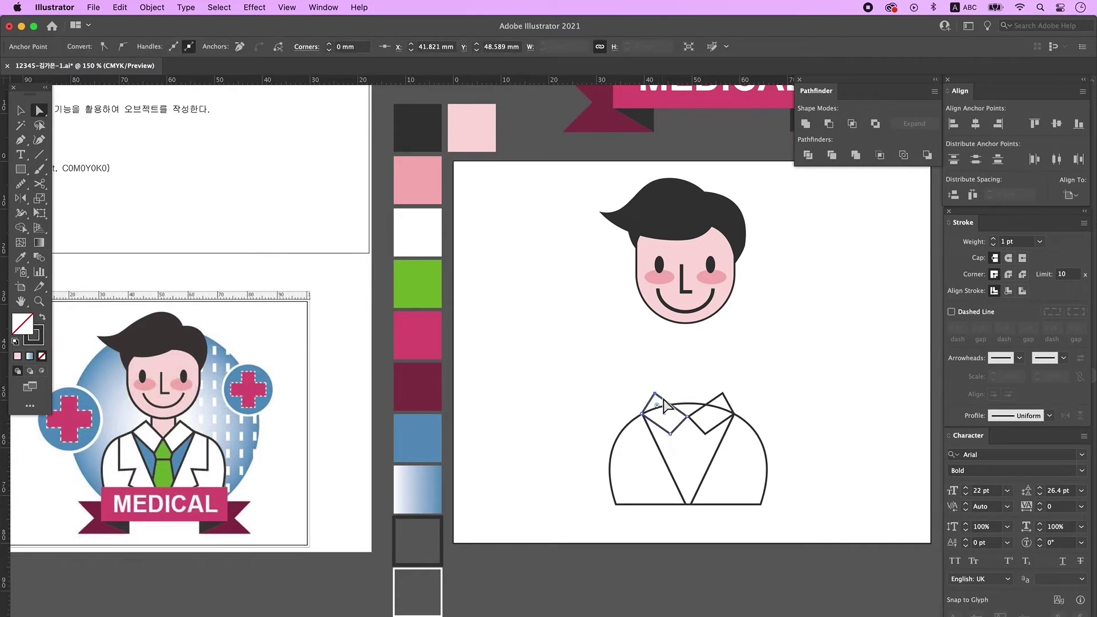
{"action": "left_click", "coordinate": [723, 393]}
{"action": "key", "text": "Left"}
{"action": "key", "text": "Left"}
{"action": "key", "text": "Left"}
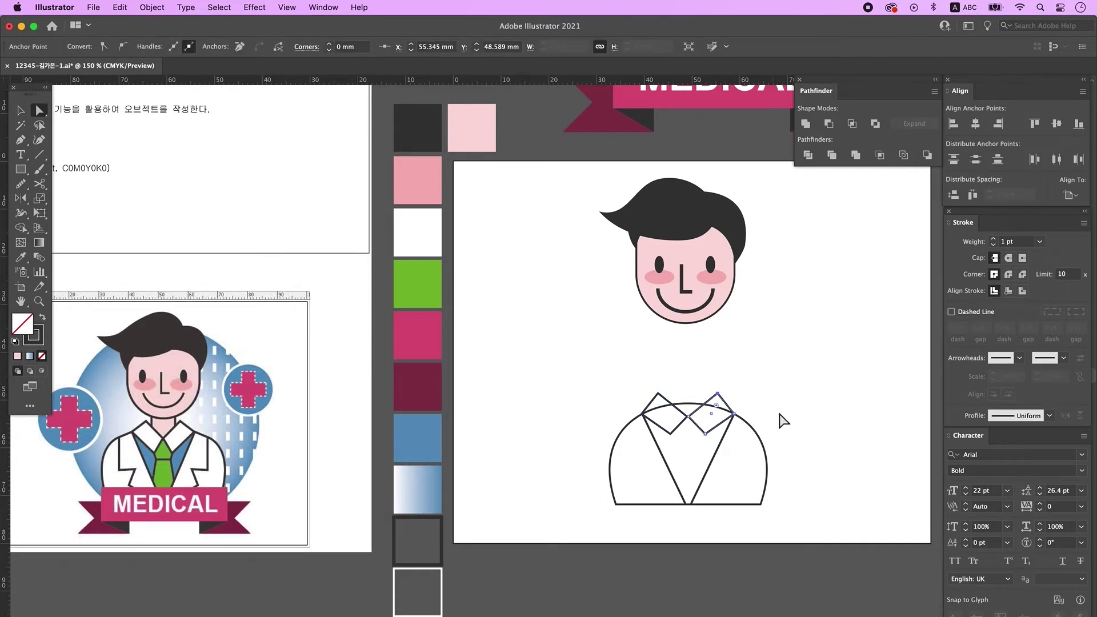
{"action": "left_click", "coordinate": [805, 472]}
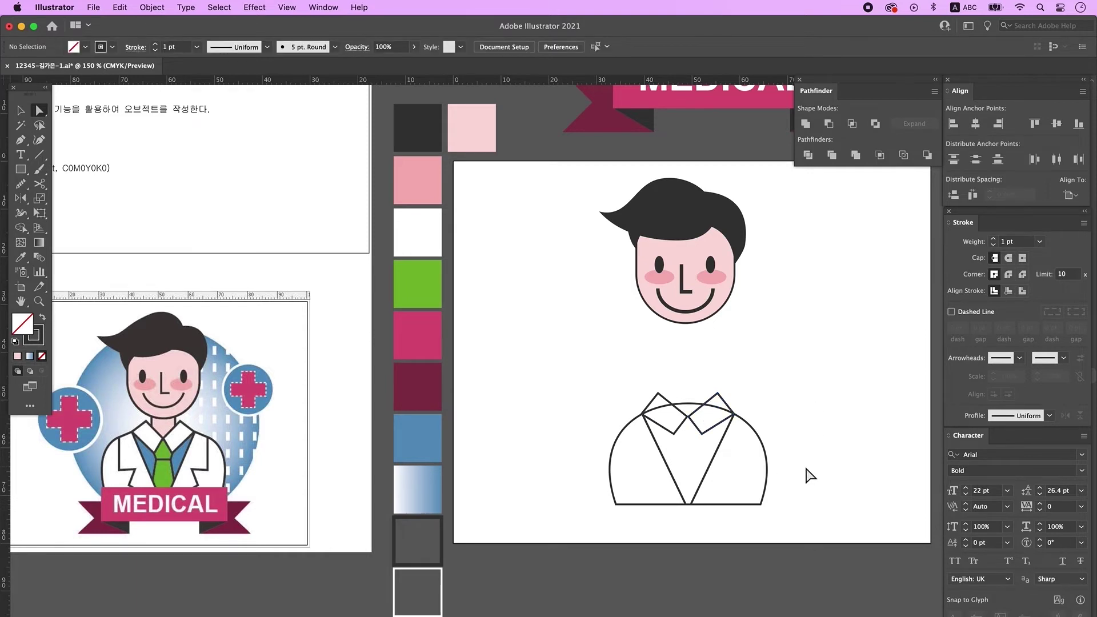
Draw a rectangle about 6 × 5.9 mm where the collar flaps meet, as the tie knot
{"action": "left_click", "coordinate": [25, 173]}
{"action": "left_click_drag", "start_coordinate": [676, 421], "coordinate": [707, 447]}
{"action": "key", "text": "v"}
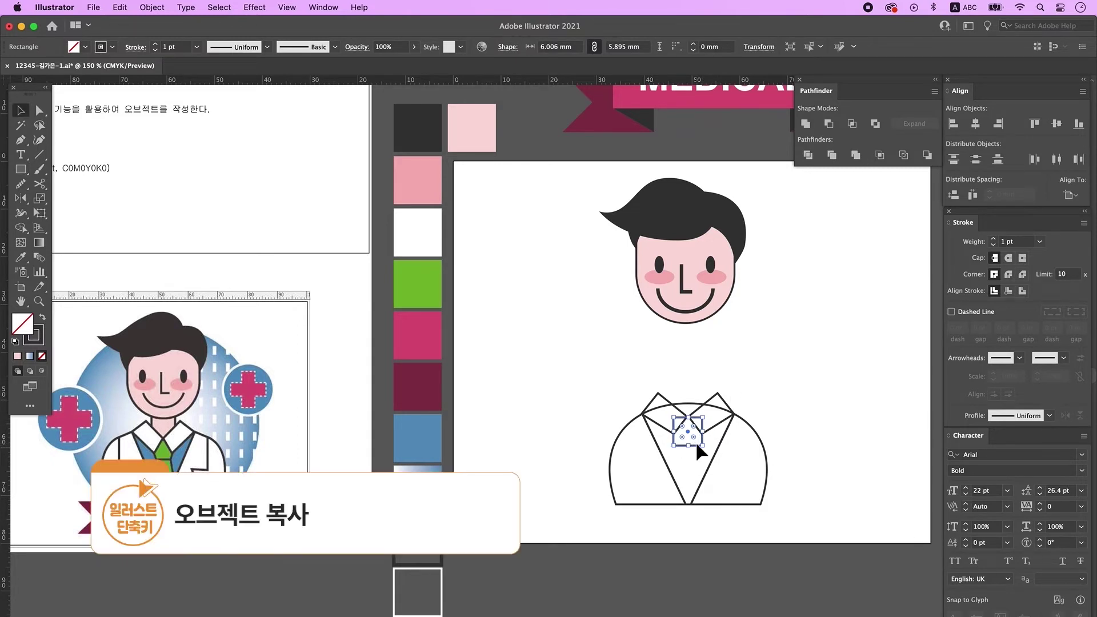
Duplicate the knot rectangle directly beneath itself and stretch the copy down to the body's bottom edge
{"action": "left_click_drag", "start_coordinate": [696, 447], "coordinate": [696, 477]}
{"action": "key", "text": "ctrl+z"}
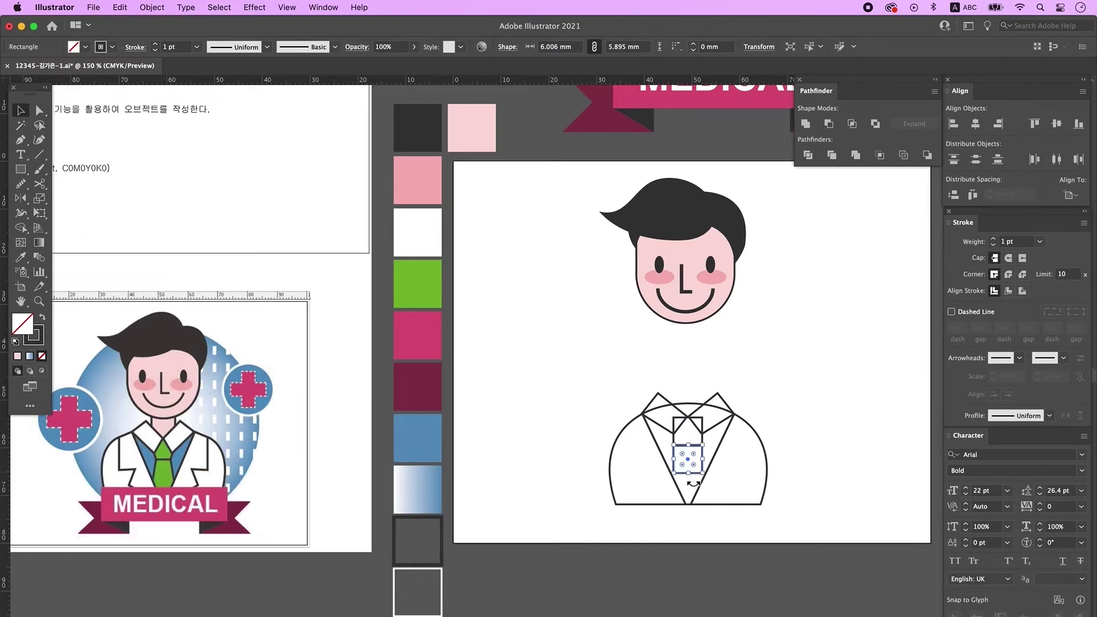
{"action": "left_click_drag", "start_coordinate": [695, 480], "coordinate": [691, 504]}
{"action": "left_click", "coordinate": [804, 461]}
Taper the tie by nudging the corners where its two rectangles meet inward, and flare the knot's top corners outward
{"action": "left_click", "coordinate": [39, 111]}
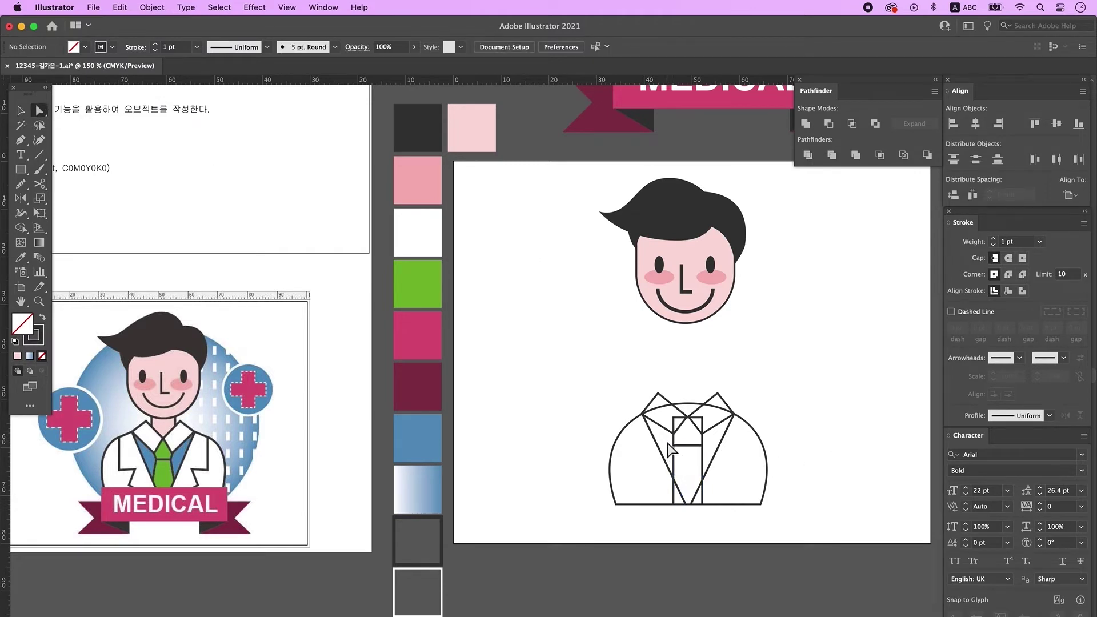
{"action": "left_click_drag", "start_coordinate": [671, 450], "coordinate": [685, 453]}
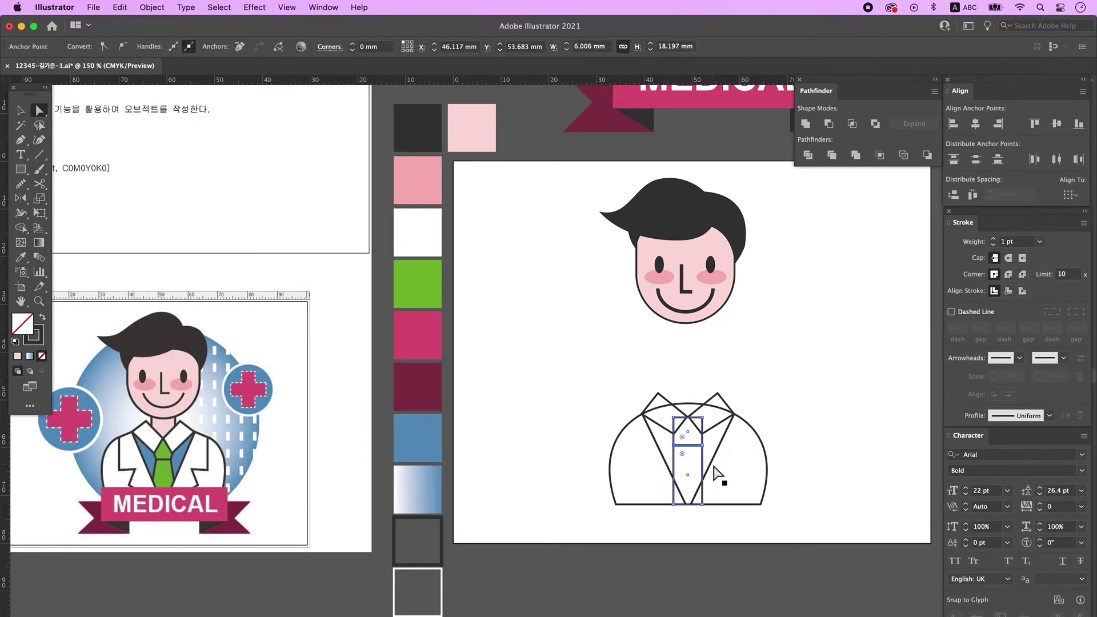
{"action": "key", "text": "Right"}
{"action": "key", "text": "Right"}
{"action": "key", "text": "Right"}
{"action": "key", "text": "Right"}
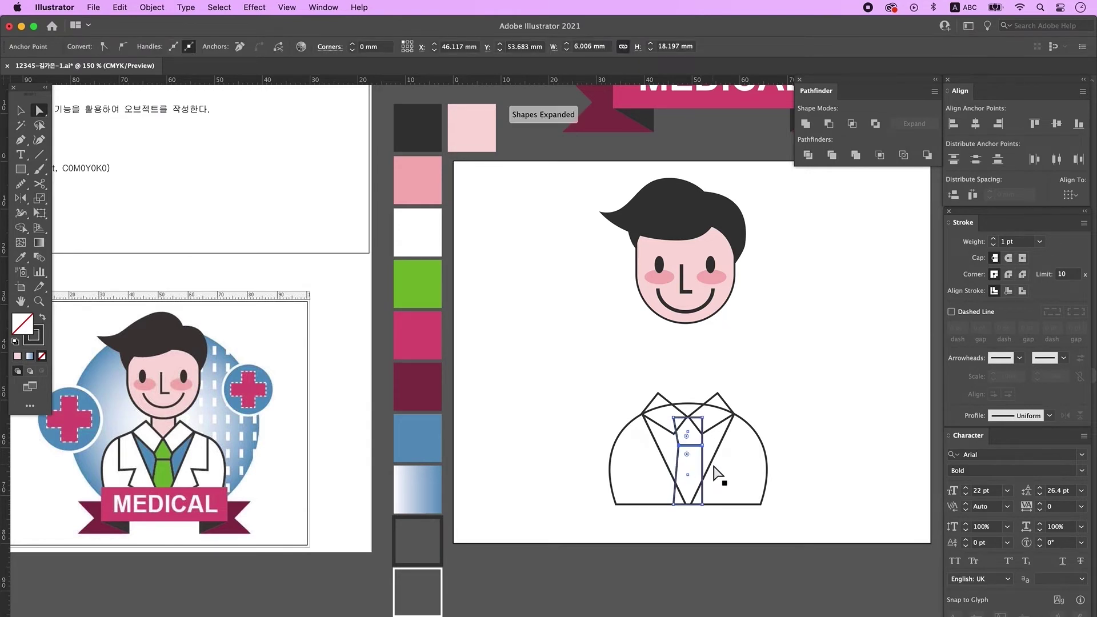
{"action": "key", "text": "Left"}
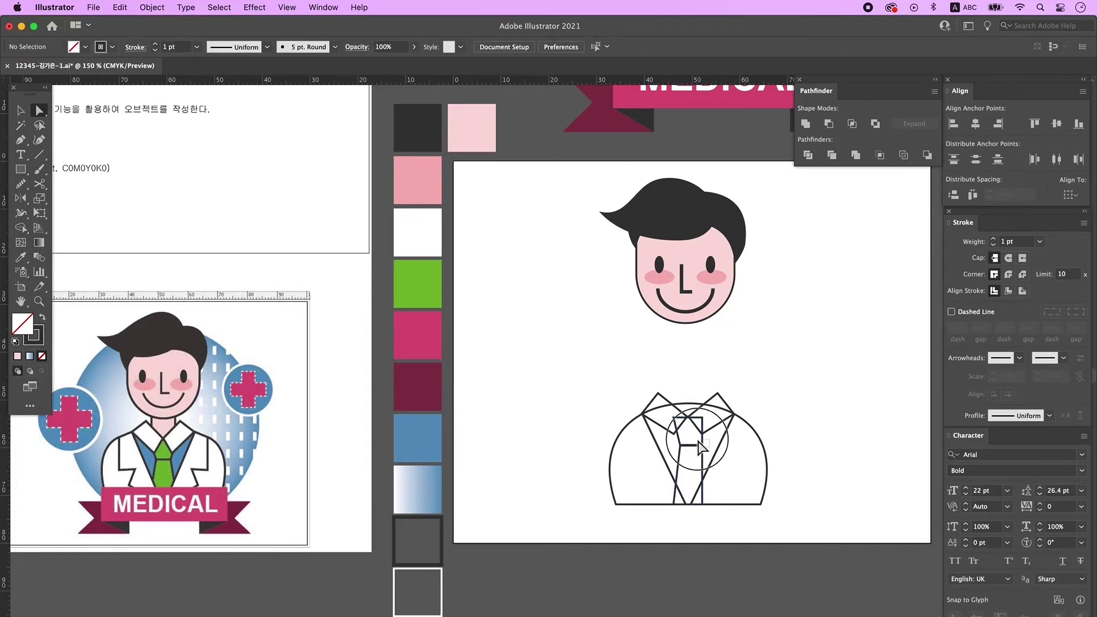
{"action": "key", "text": "Left"}
{"action": "key", "text": "Left"}
{"action": "key", "text": "Left"}
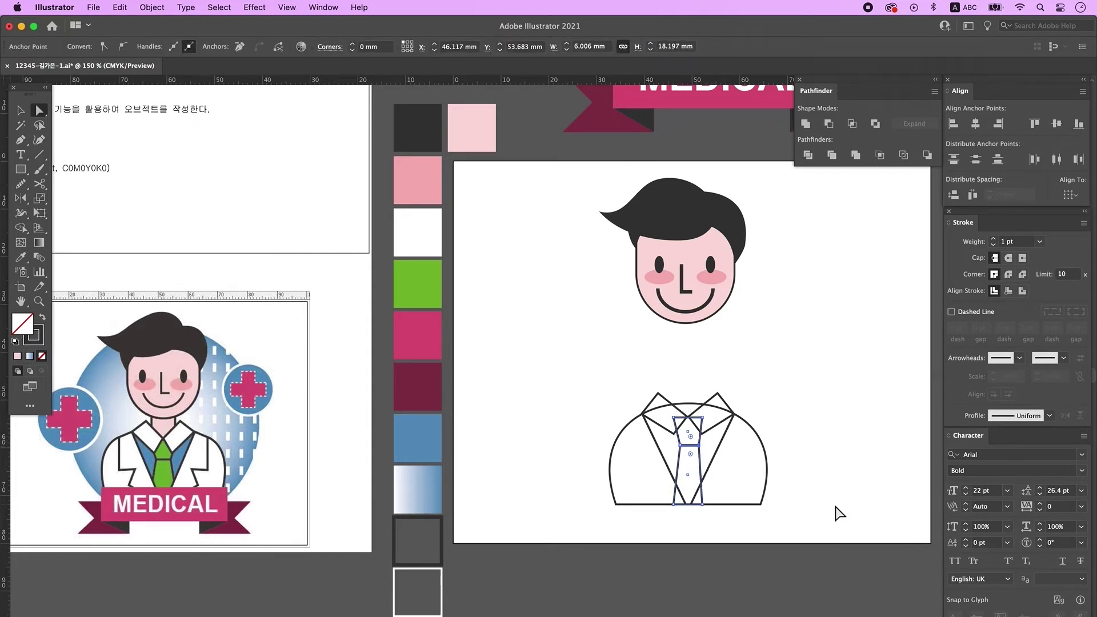
{"action": "left_click", "coordinate": [666, 420]}
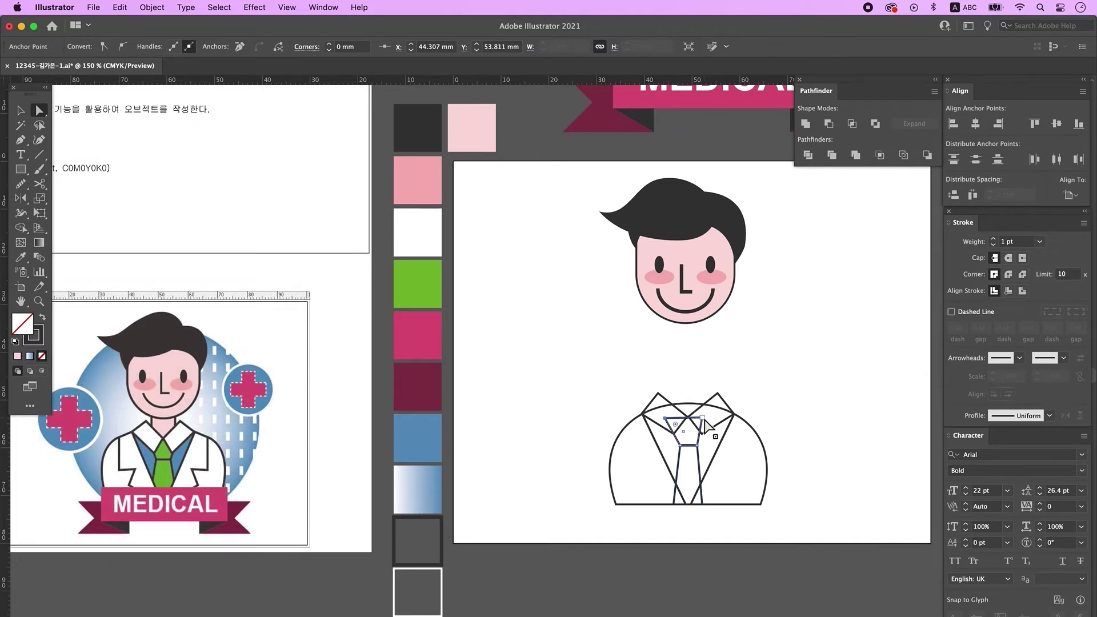
{"action": "left_click", "coordinate": [855, 445]}
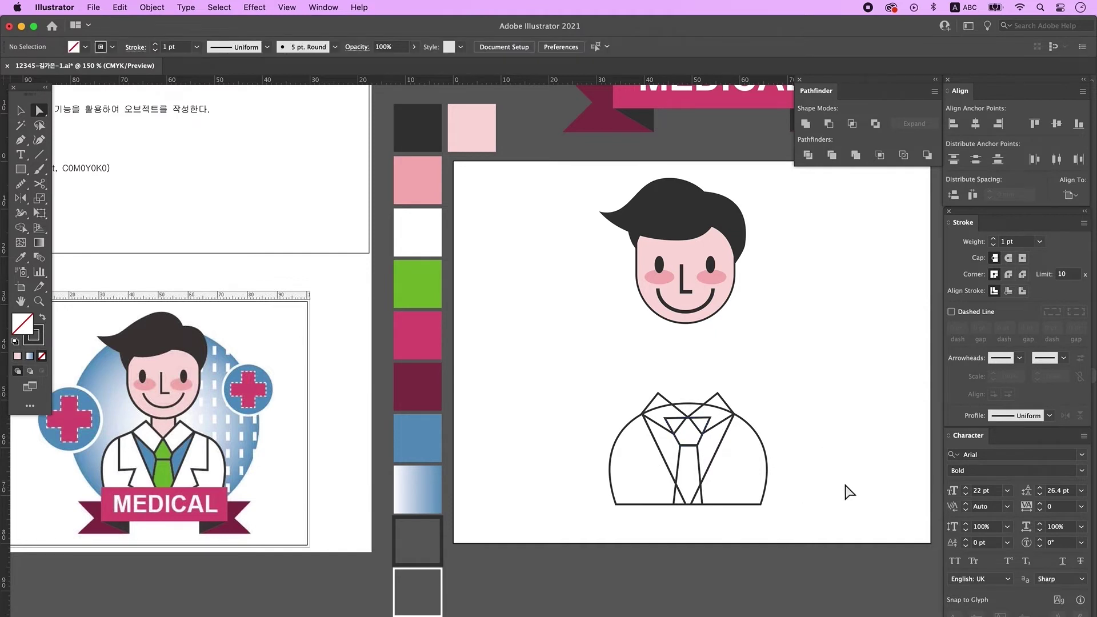
Fill all the coat, collar and tie shapes of the body with the white swatch colour
{"action": "left_click_drag", "start_coordinate": [823, 479], "coordinate": [819, 484]}
{"action": "key", "text": "v"}
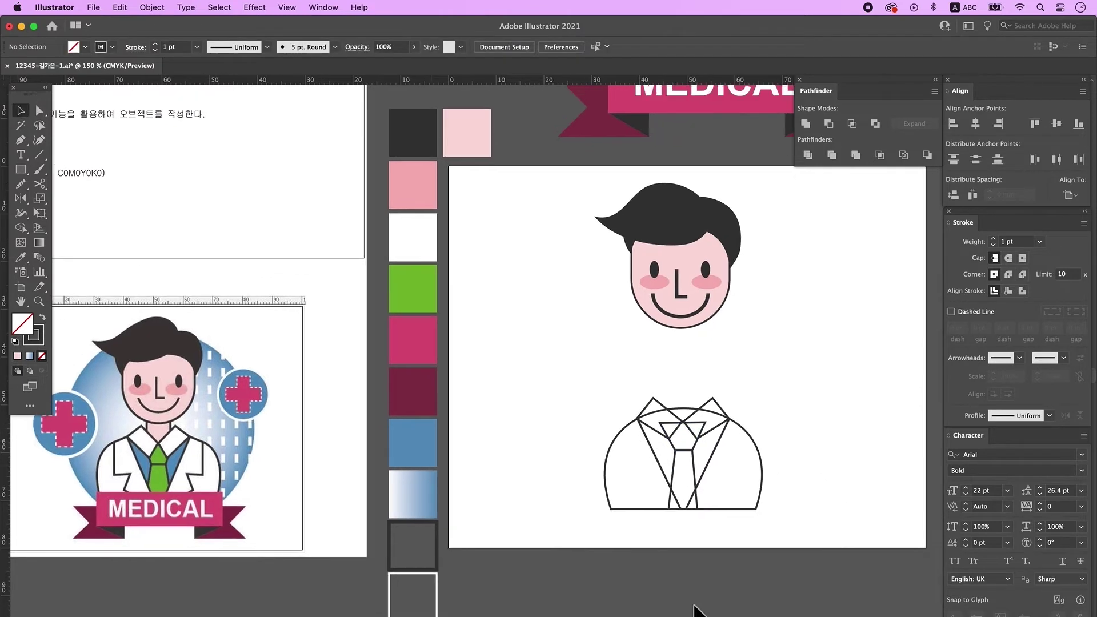
{"action": "left_click_drag", "start_coordinate": [609, 407], "coordinate": [836, 529]}
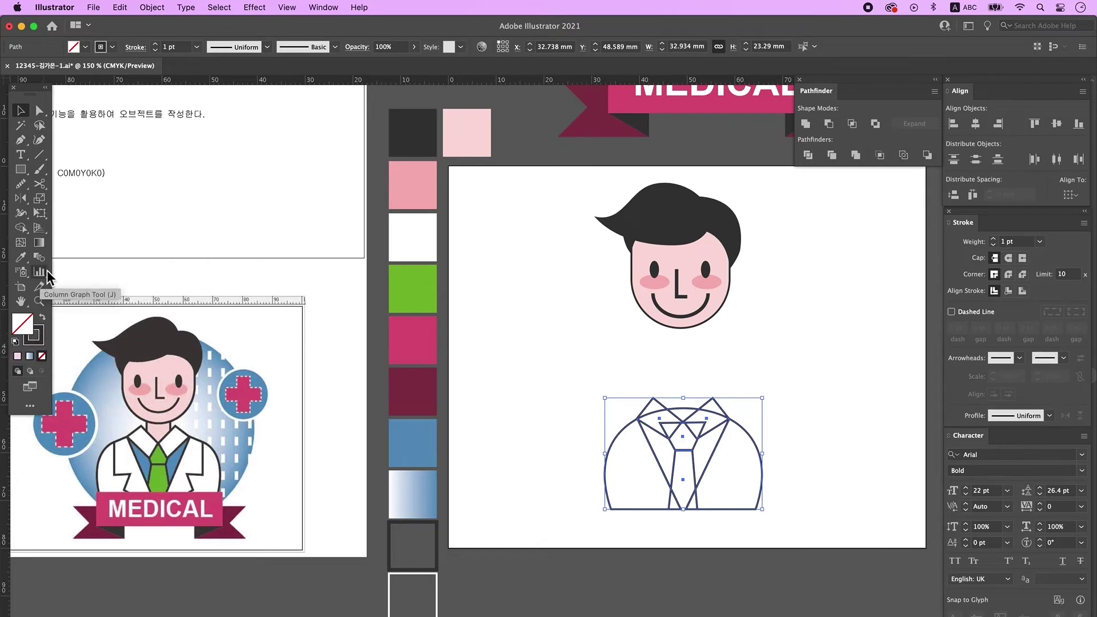
{"action": "left_click", "coordinate": [21, 256]}
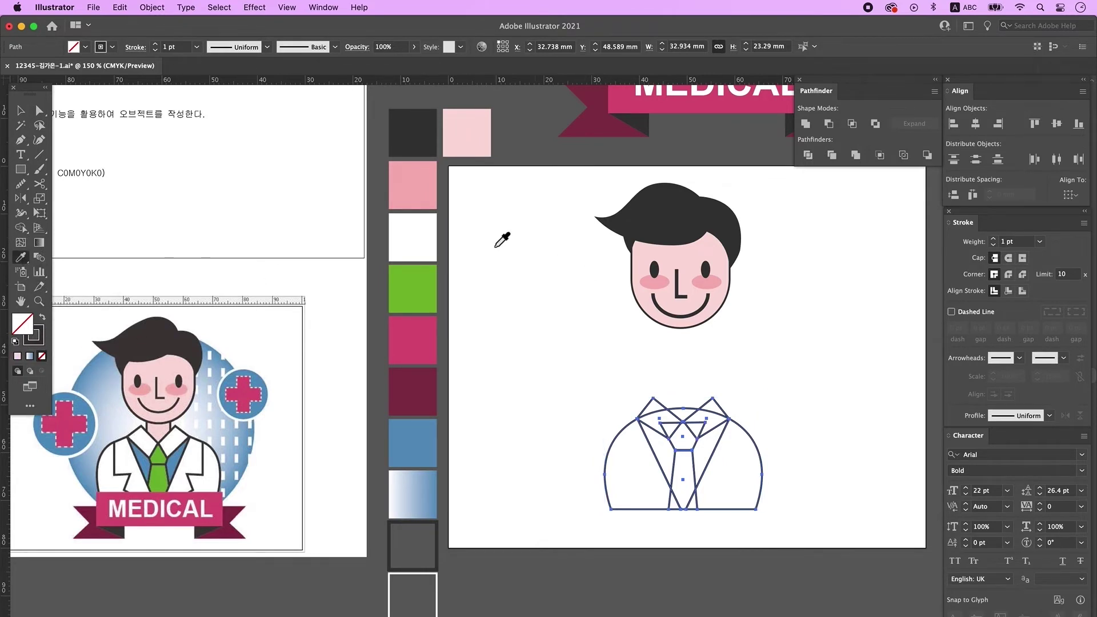
{"action": "left_click", "coordinate": [422, 244]}
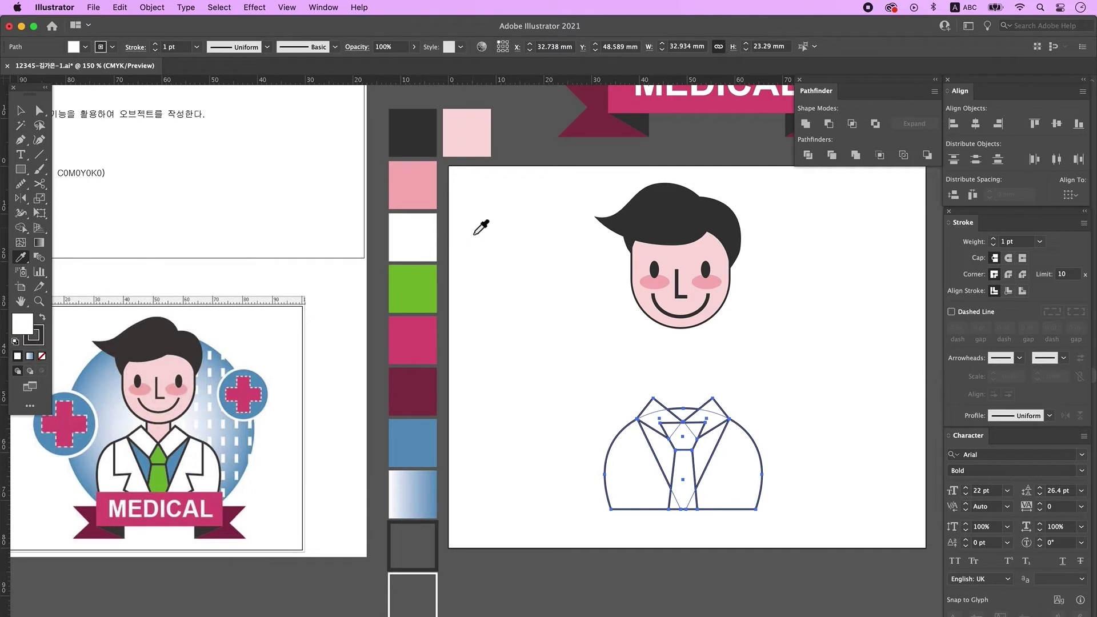
{"action": "key", "text": "super+shift+a"}
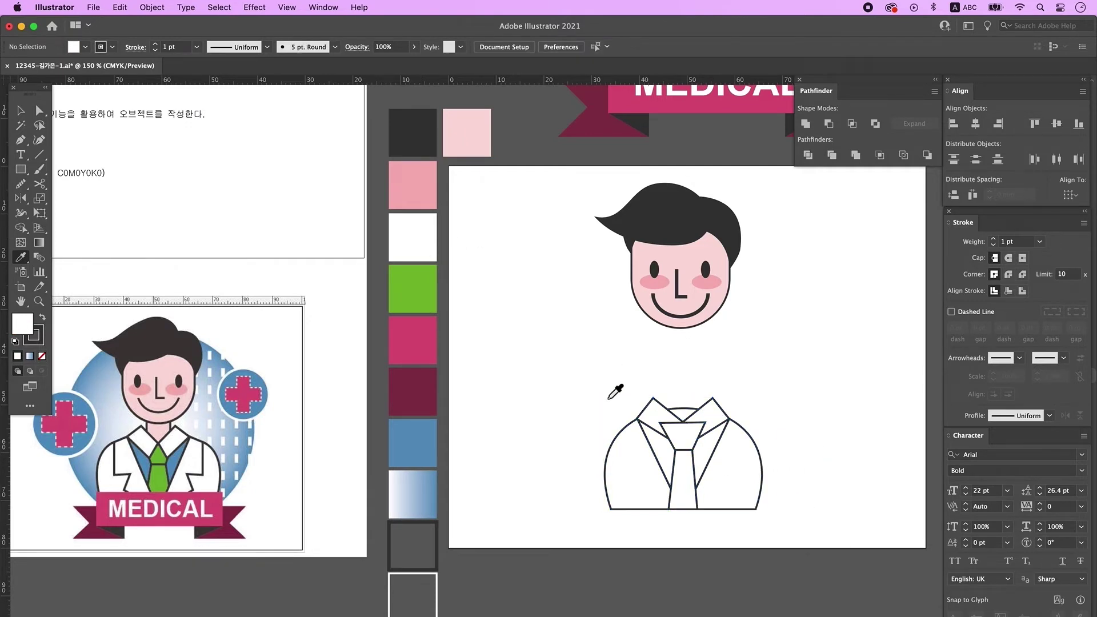
Fill the V-shaped shirt opening with the blue swatch colour and both tie pieces with the green one
{"action": "left_click", "coordinate": [708, 476], "text": "super"}
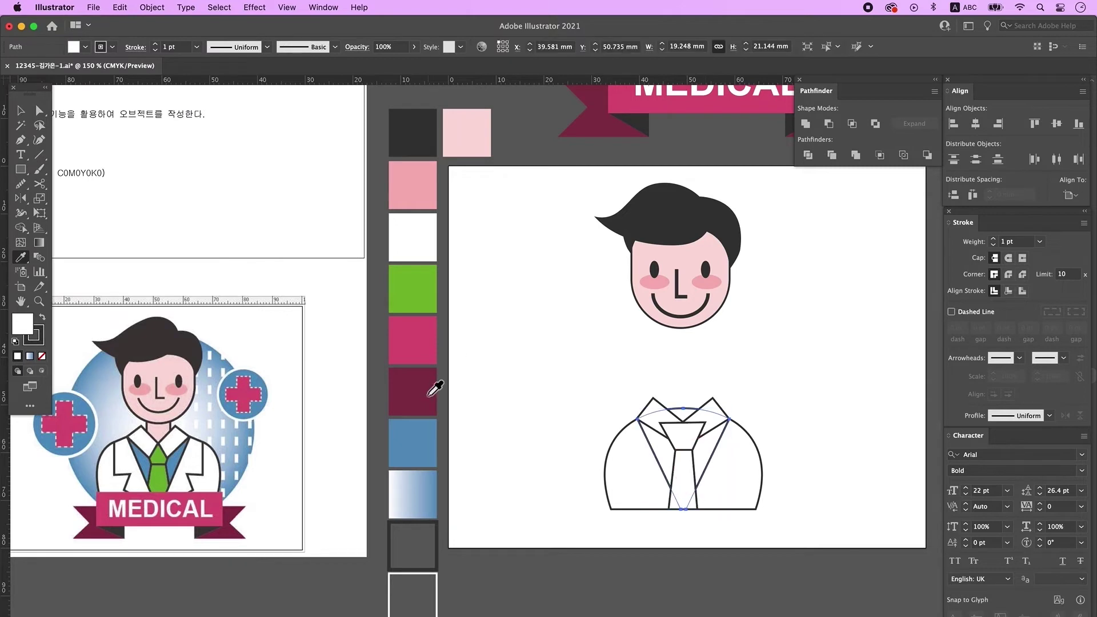
{"action": "left_click", "coordinate": [420, 445]}
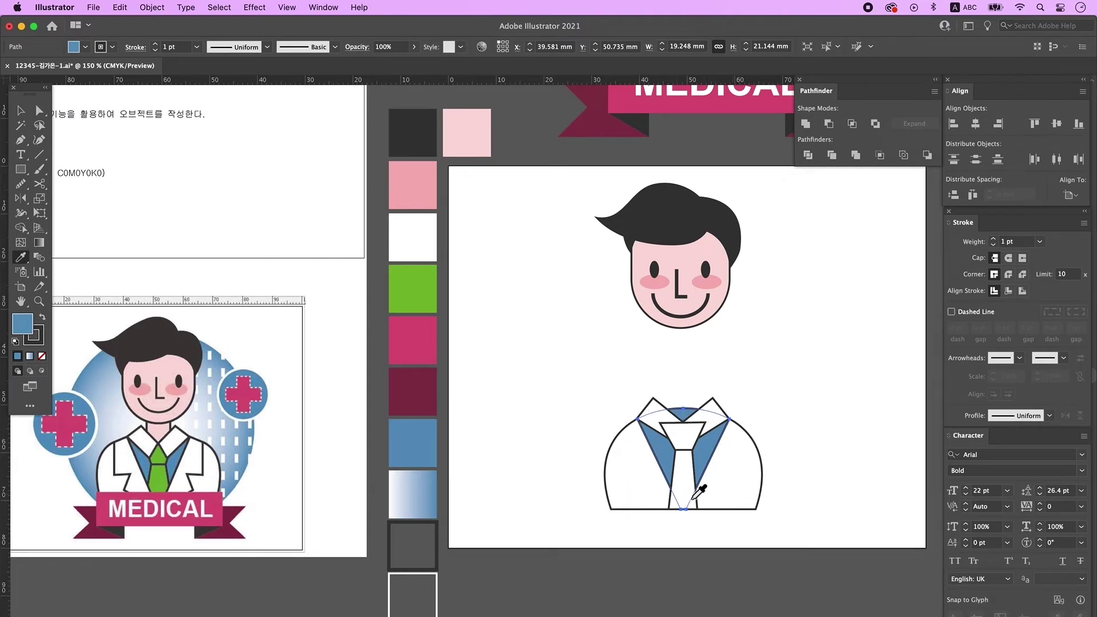
{"action": "left_click", "coordinate": [693, 443]}
{"action": "left_click", "coordinate": [691, 467], "text": "shift+super"}
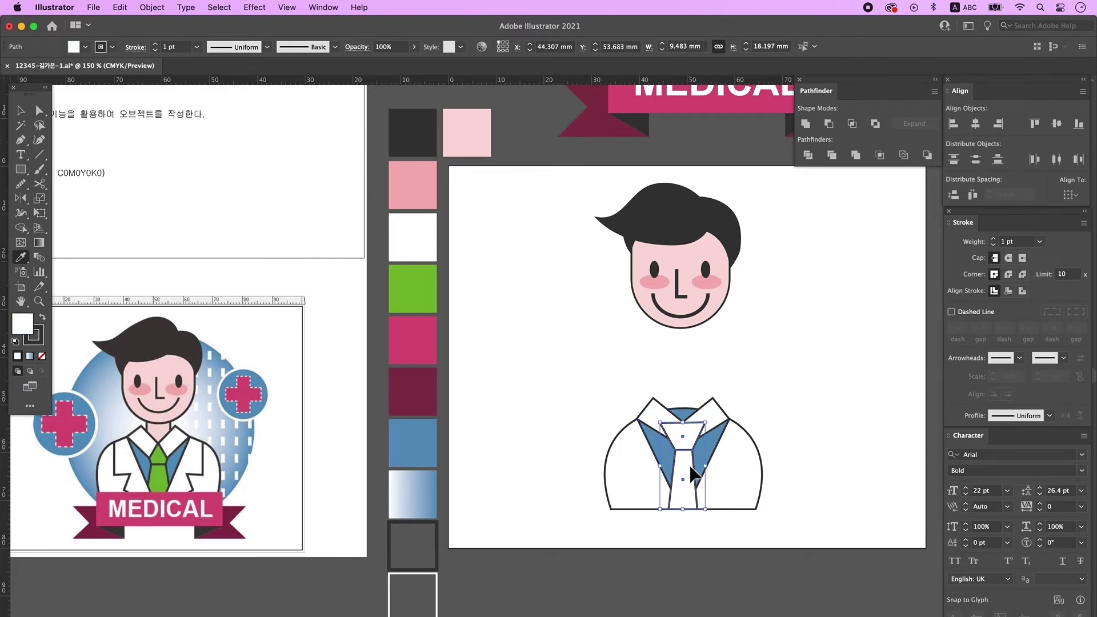
{"action": "left_click", "coordinate": [419, 283]}
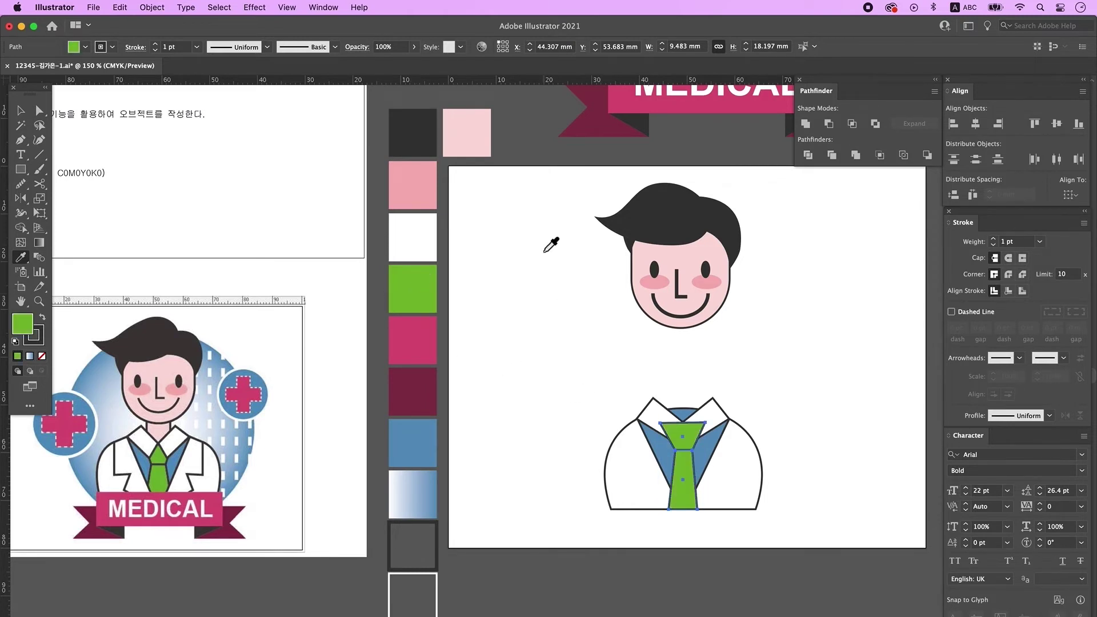
Bring both collar flaps in front of the tie and narrow the tie's lower end to fit the point of the blue V
{"action": "key", "text": "v"}
{"action": "left_click", "coordinate": [719, 414]}
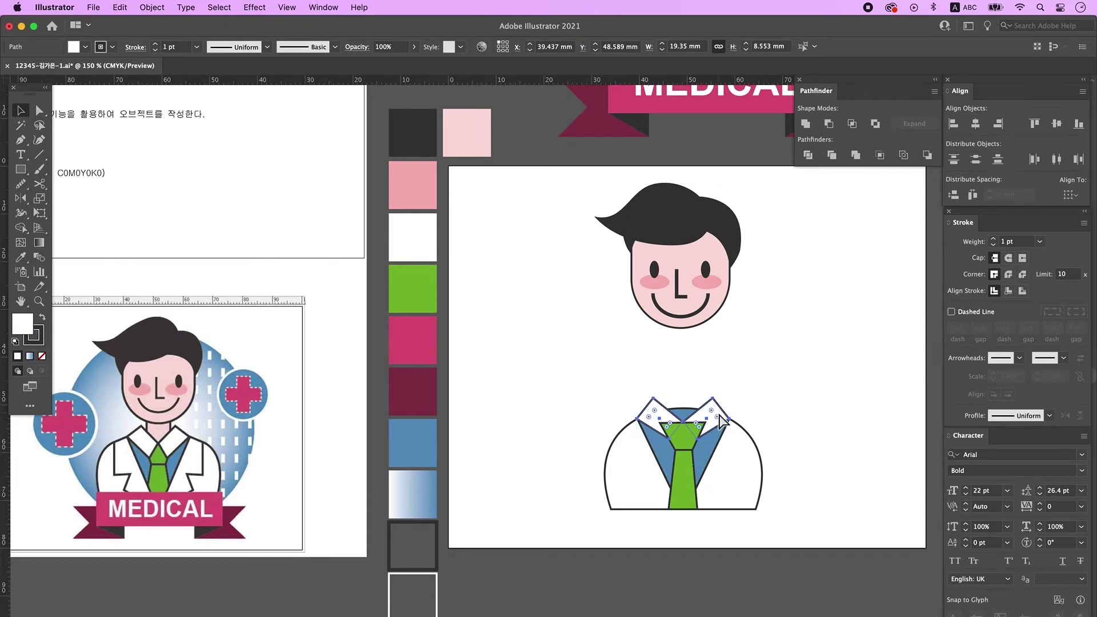
{"action": "scroll", "coordinate": [721, 421], "scroll_direction": "down", "scroll_amount": 1}
{"action": "left_click", "coordinate": [789, 502]}
{"action": "left_click", "coordinate": [670, 465]}
{"action": "left_click", "coordinate": [801, 496]}
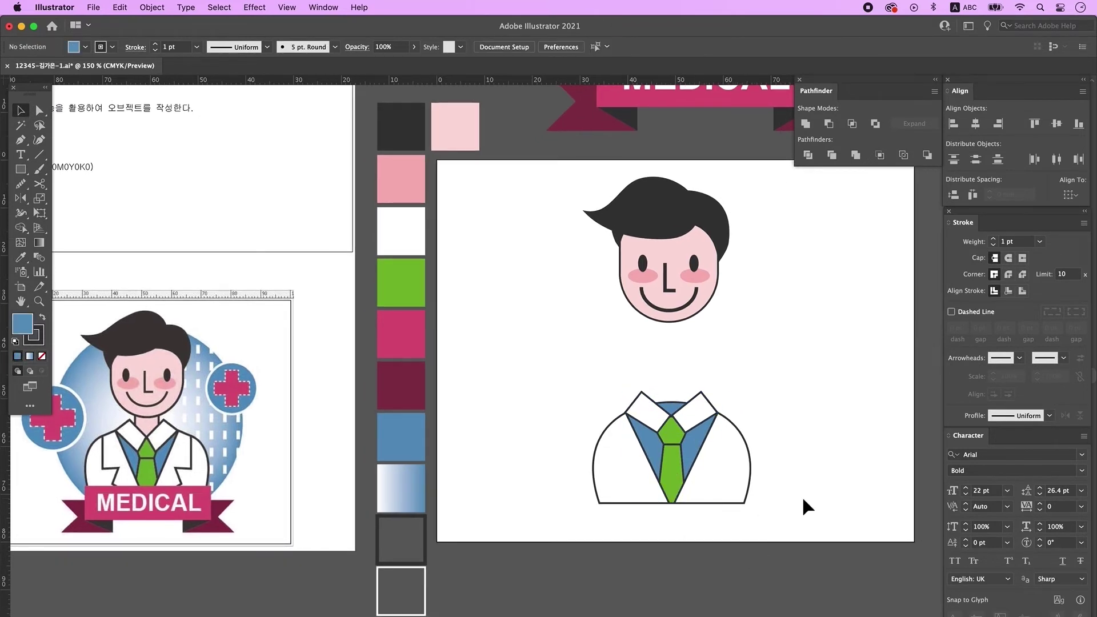
Draw an open zigzag lapel line about 7.7 × 15.5 mm on the coat's left half with a 2 pt dark stroke and no fill
{"action": "left_click", "coordinate": [20, 140]}
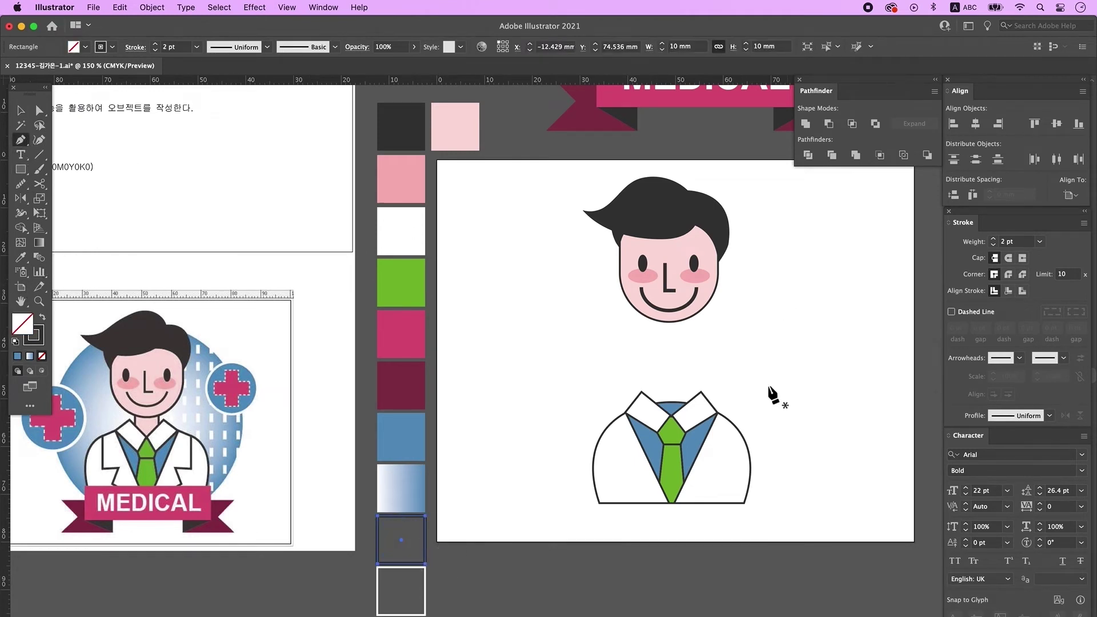
{"action": "left_click", "coordinate": [606, 429]}
{"action": "left_click", "coordinate": [610, 467]}
{"action": "left_click", "coordinate": [629, 464]}
{"action": "left_click", "coordinate": [623, 489]}
{"action": "left_click", "coordinate": [642, 503]}
{"action": "key", "text": "v"}
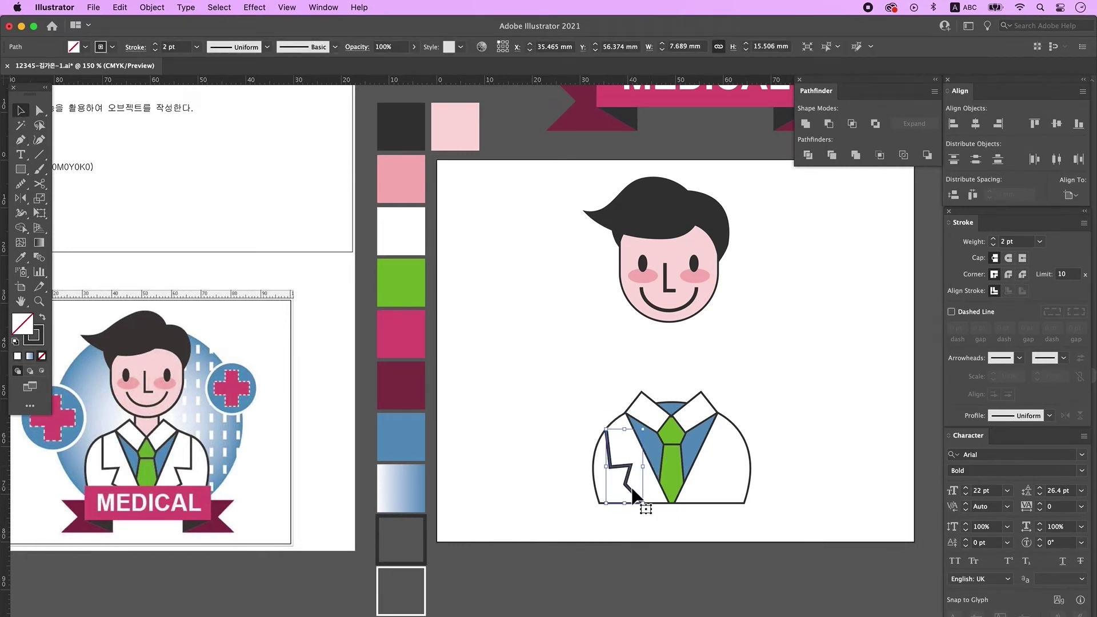
Duplicate the lapel line onto the coat's other half and reflect the copy across the vertical axis
{"action": "left_click_drag", "start_coordinate": [631, 485], "coordinate": [718, 483]}
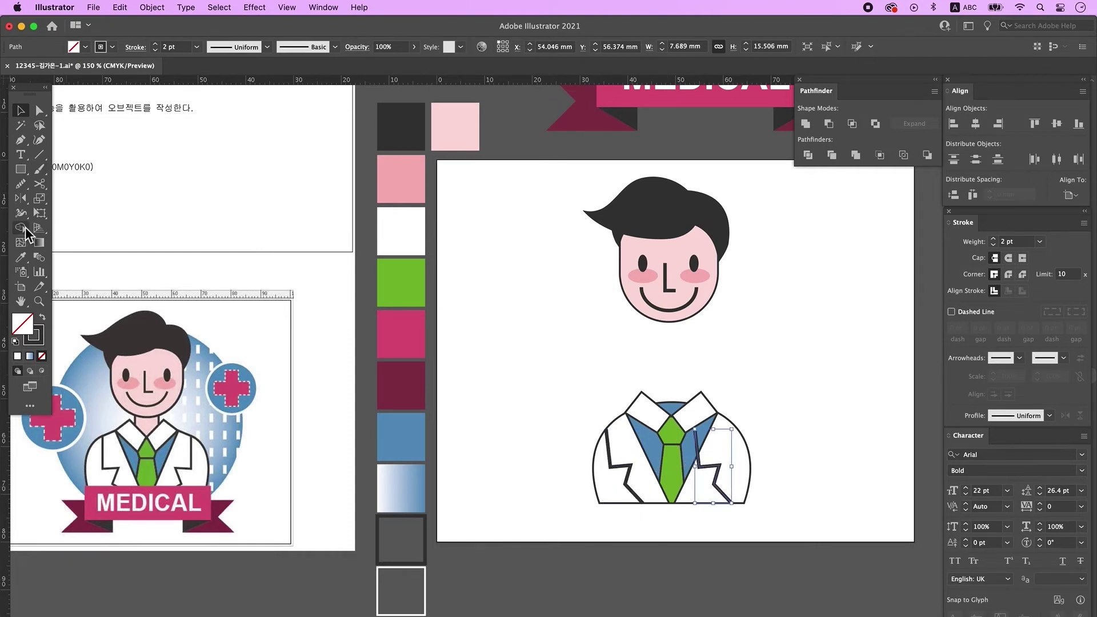
{"action": "double_click", "coordinate": [23, 200]}
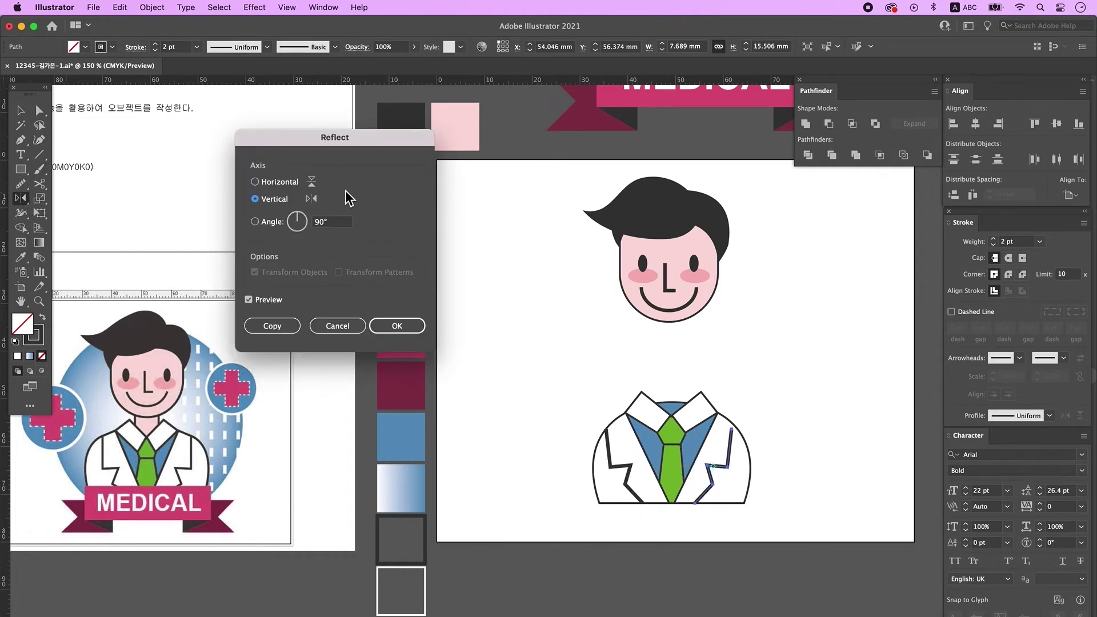
{"action": "left_click", "coordinate": [400, 326]}
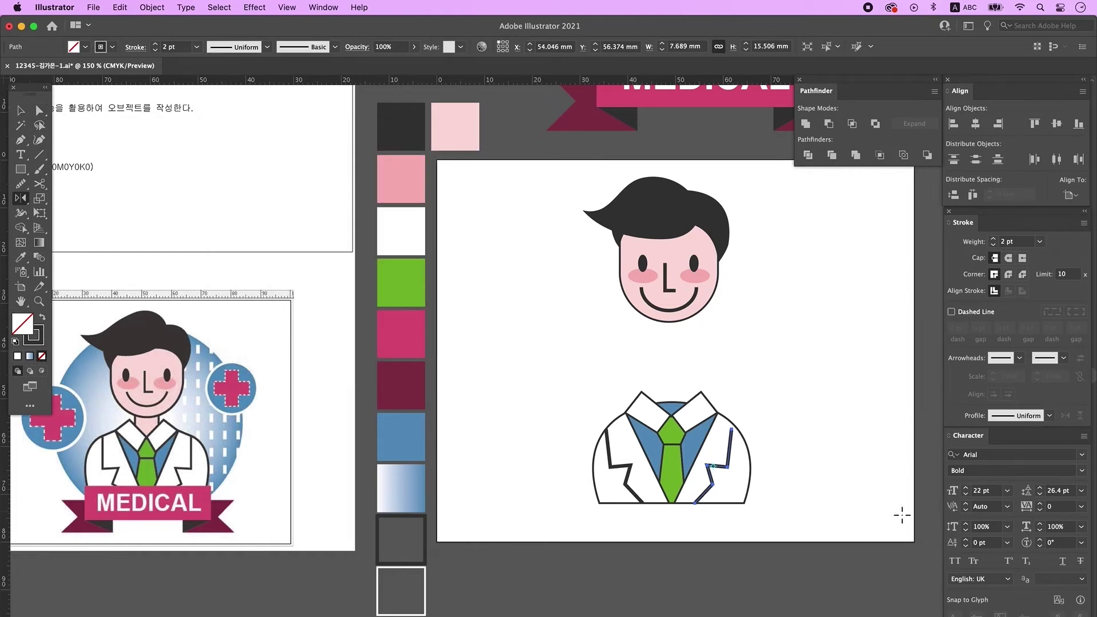
{"action": "key", "text": "Down"}
{"action": "key", "text": "v"}
{"action": "left_click", "coordinate": [760, 537]}
{"action": "scroll", "coordinate": [766, 516], "scroll_direction": "left", "scroll_amount": 2}
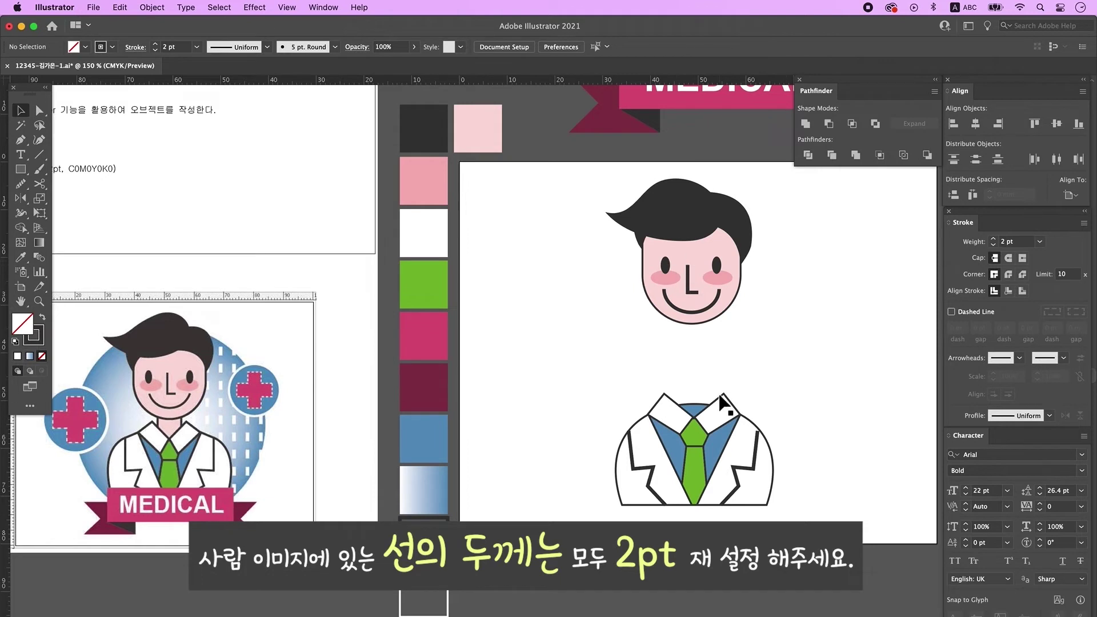
Set the stroke weight of all the body shapes and the face outline to 2 pt
{"action": "left_click", "coordinate": [716, 415]}
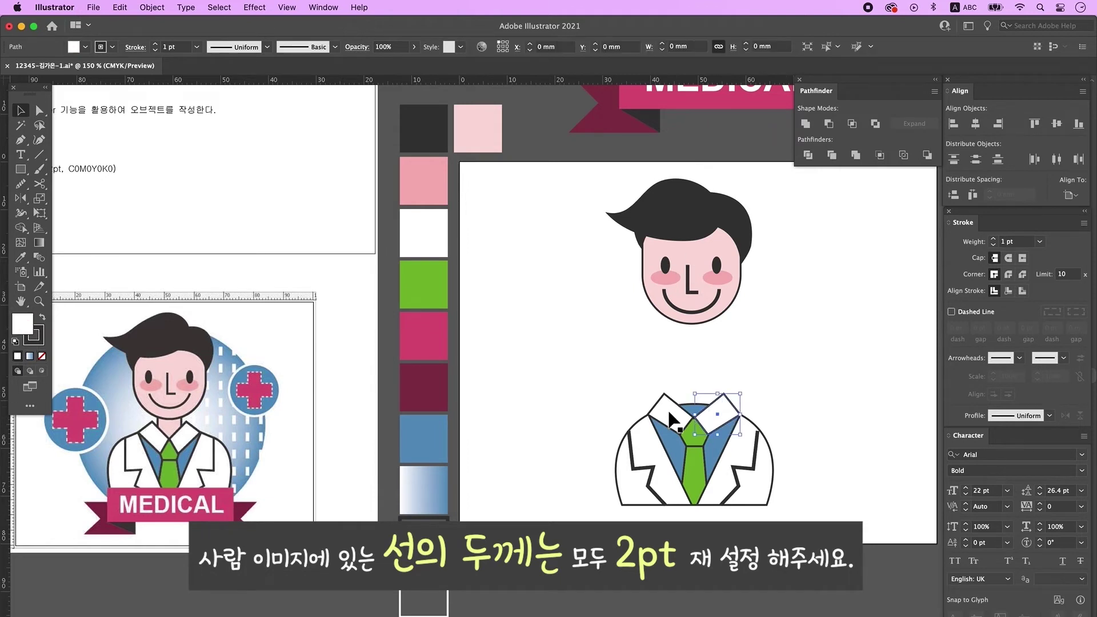
{"action": "left_click", "coordinate": [699, 445], "text": "shift"}
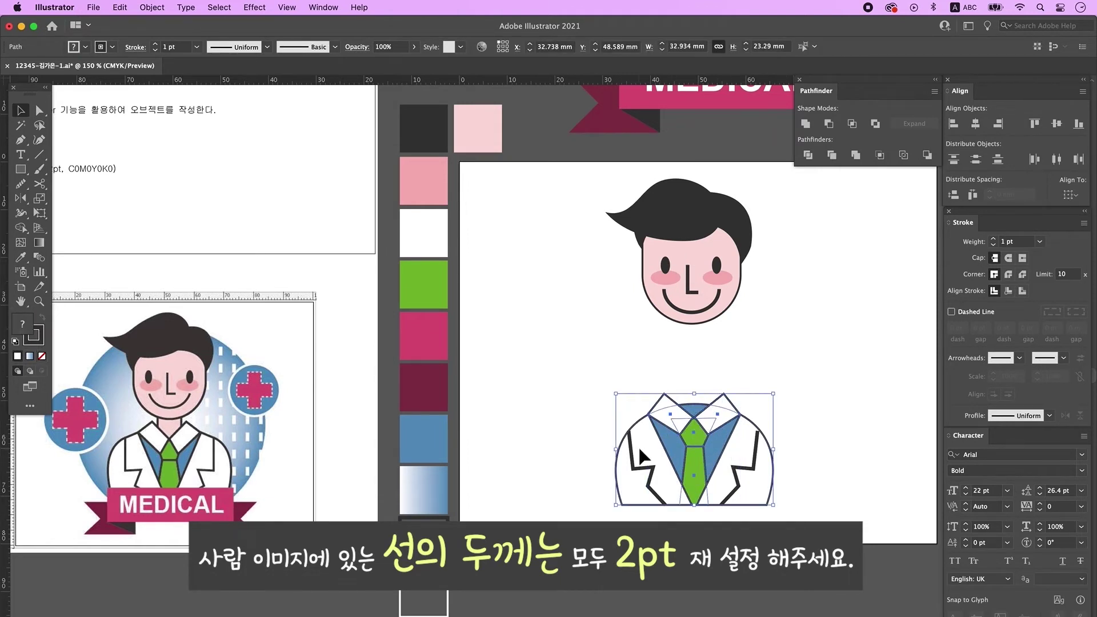
{"action": "scroll", "coordinate": [820, 355], "scroll_direction": "up", "scroll_amount": 1}
{"action": "left_click", "coordinate": [739, 313]}
{"action": "scroll", "coordinate": [850, 418], "scroll_direction": "down", "scroll_amount": 1}
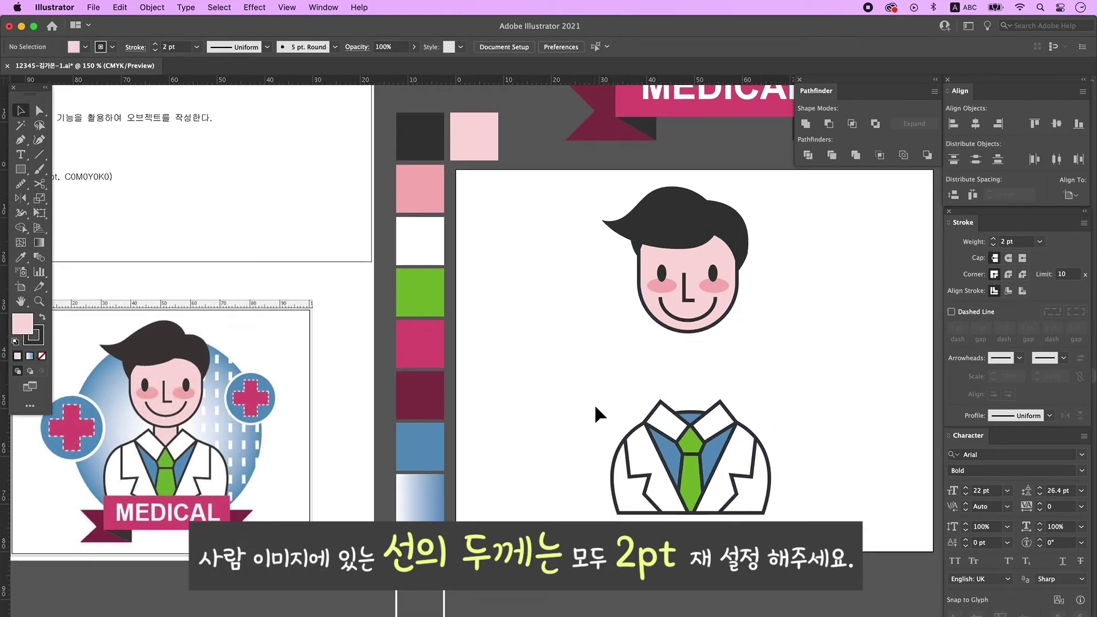
Group the body shapes and position the body directly beneath the head
{"action": "left_click_drag", "start_coordinate": [576, 391], "coordinate": [874, 541]}
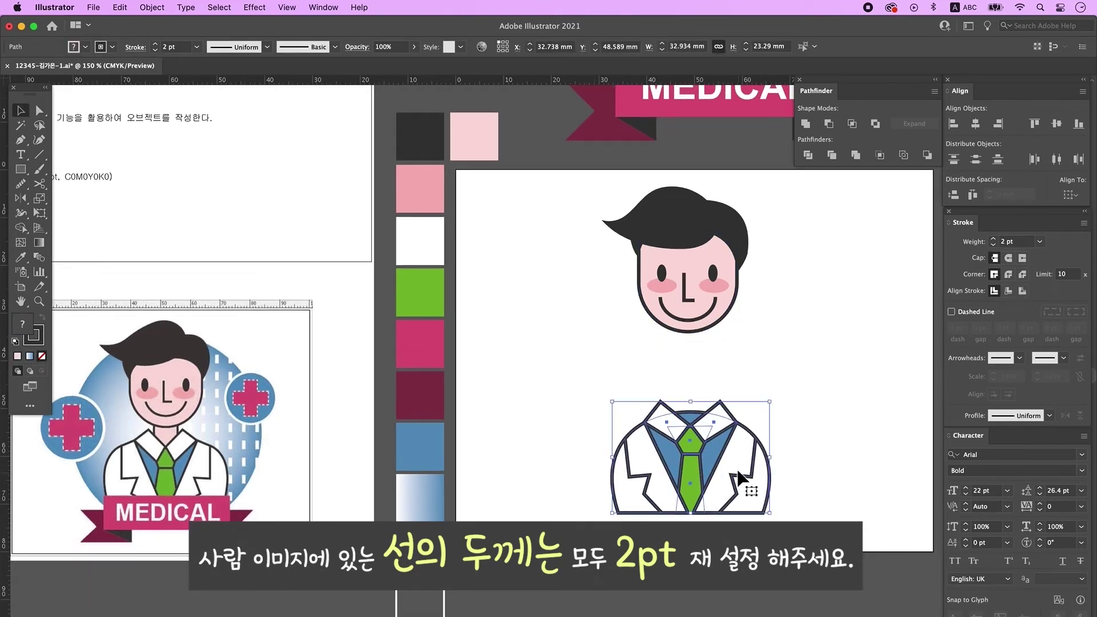
{"action": "right_click", "coordinate": [708, 415]}
{"action": "left_click", "coordinate": [746, 502]}
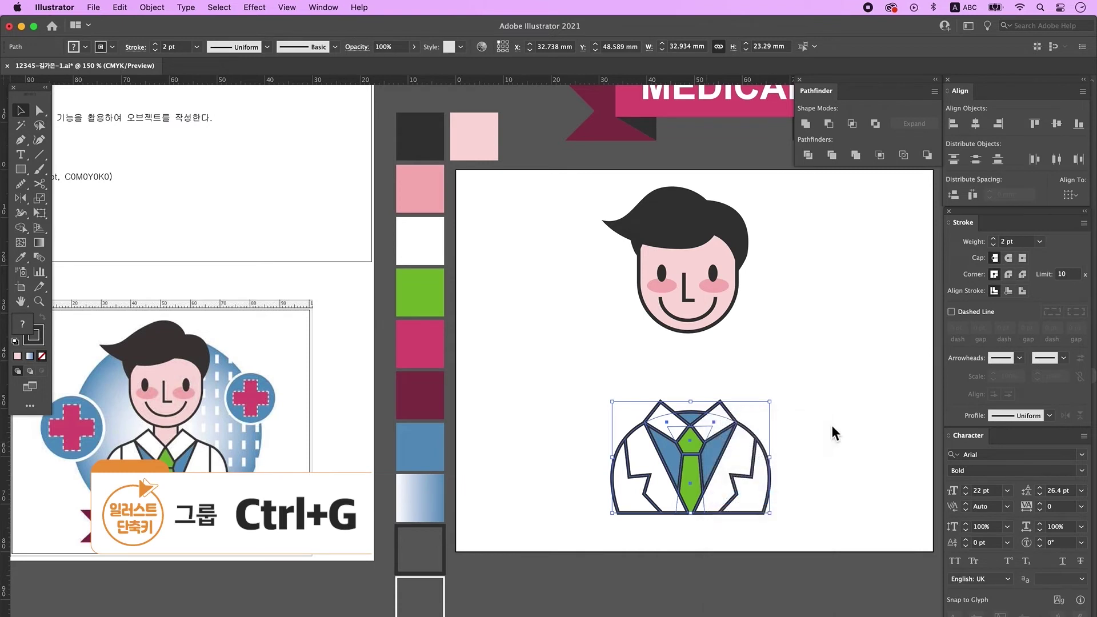
{"action": "left_click", "coordinate": [829, 422]}
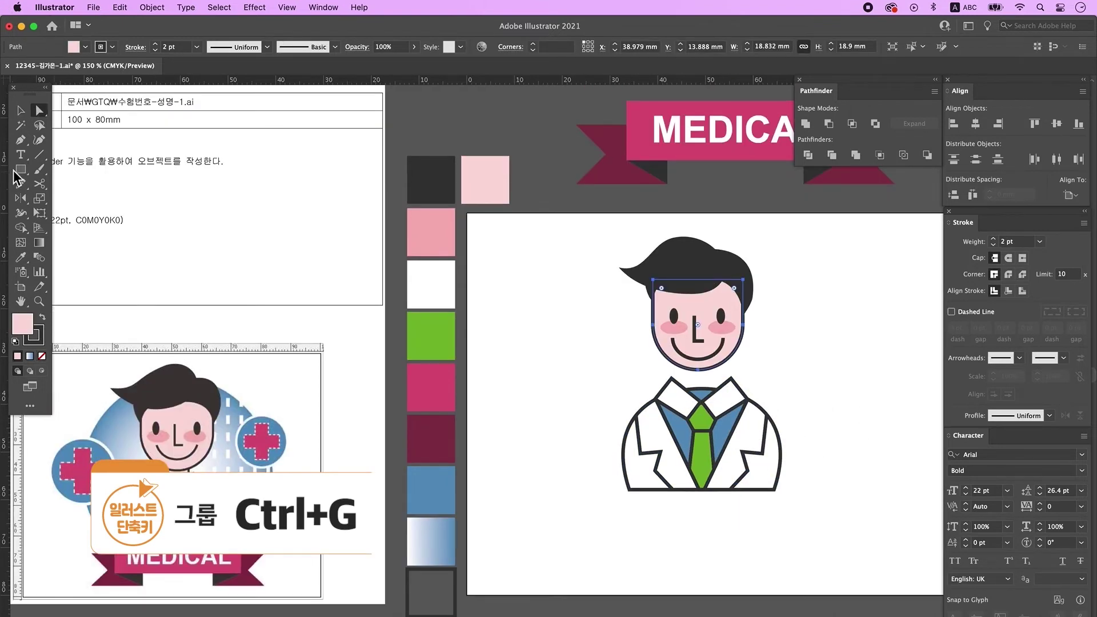
Draw a pink neck rectangle about 5.6 × 8.8 mm between chin and collar, and arrange it behind the face and the body
{"action": "left_click", "coordinate": [20, 170]}
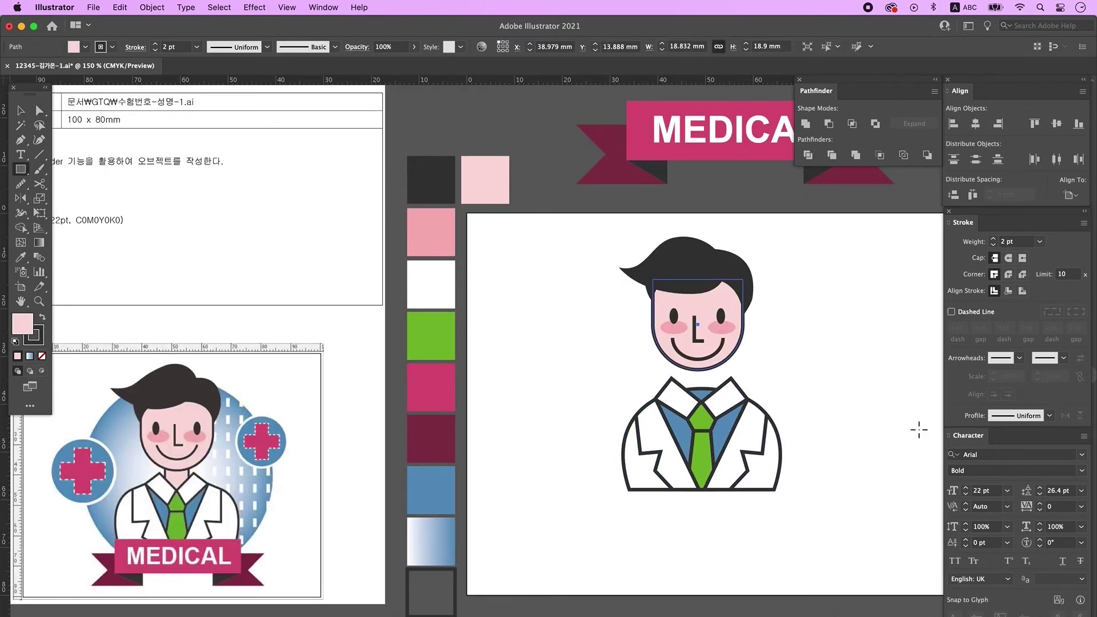
{"action": "mouse_move", "coordinate": [688, 356]}
{"action": "left_mouse_down"}
{"action": "mouse_move", "coordinate": [702, 399]}
{"action": "mouse_move", "coordinate": [715, 398]}
{"action": "left_mouse_up"}
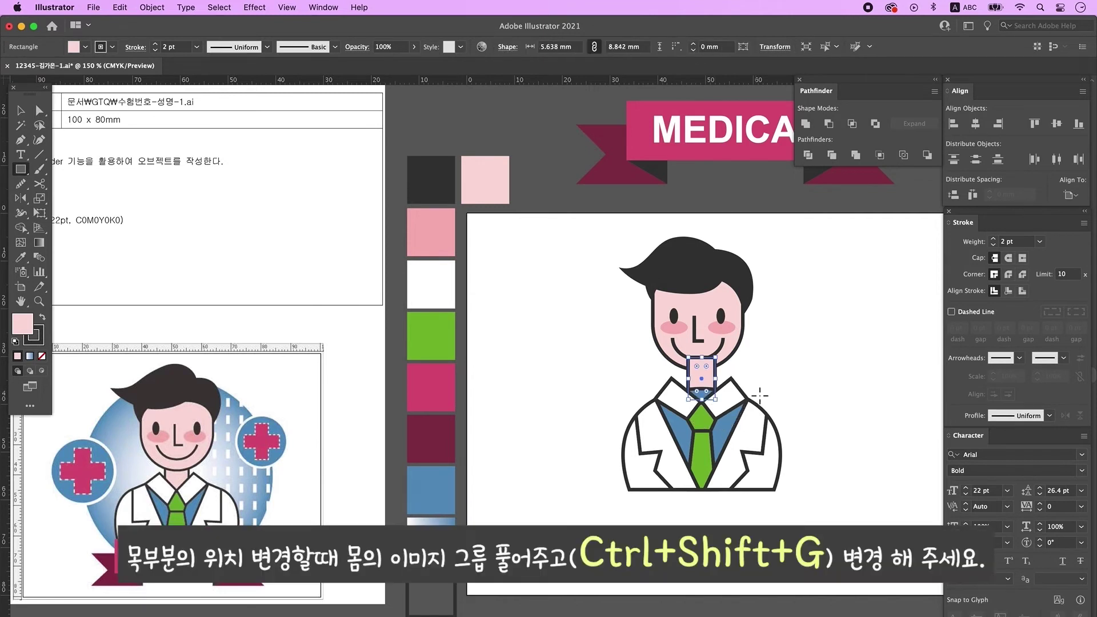
{"action": "left_click", "coordinate": [20, 111]}
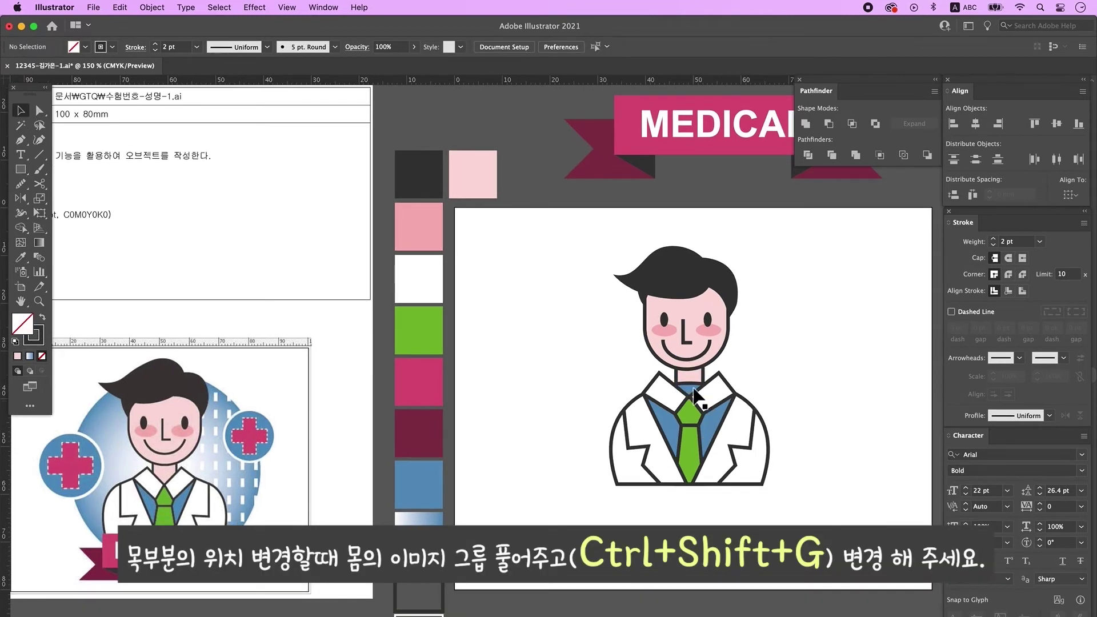
{"action": "left_click", "coordinate": [693, 394]}
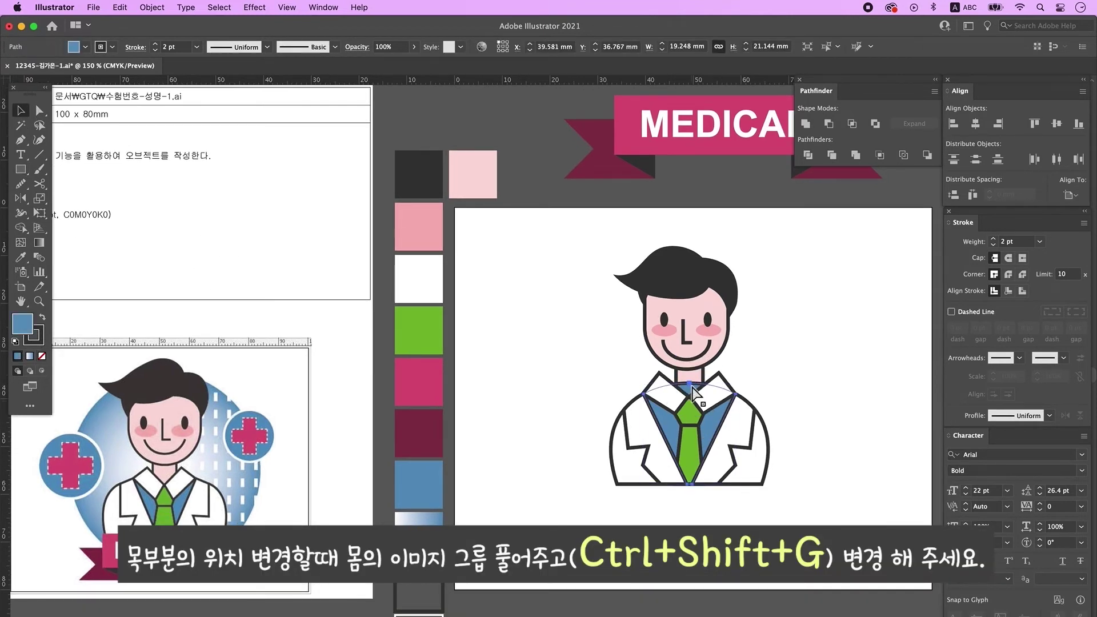
Place the MEDICAL ribbon over the body's lower edge and shift the doctor slightly down to sit centred behind it
{"action": "left_click_drag", "start_coordinate": [821, 504], "coordinate": [582, 425]}
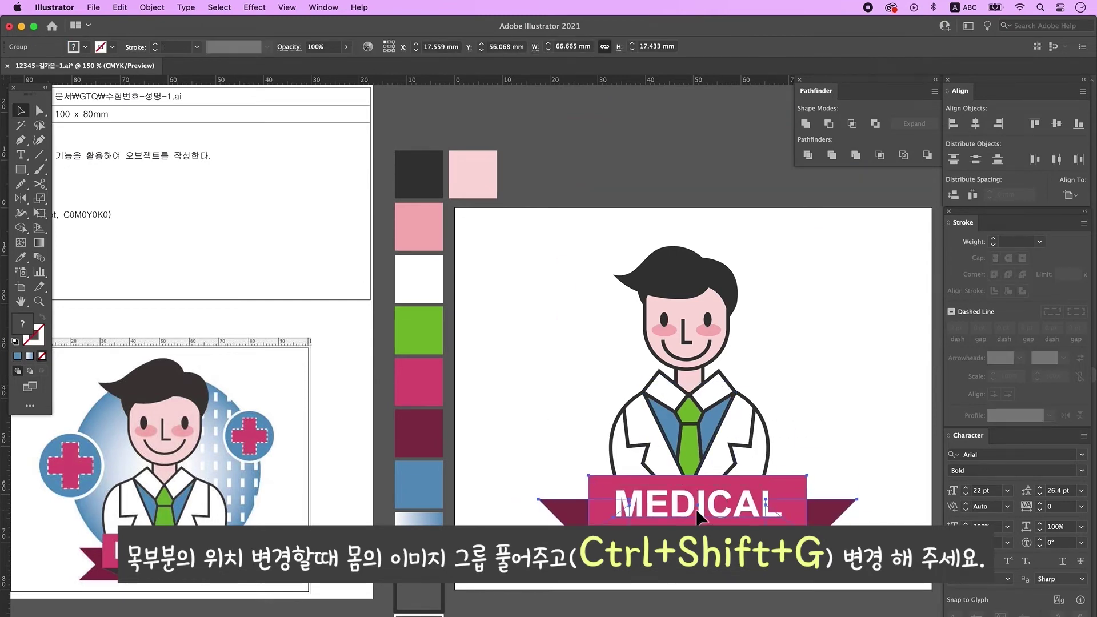
{"action": "left_click", "coordinate": [737, 298]}
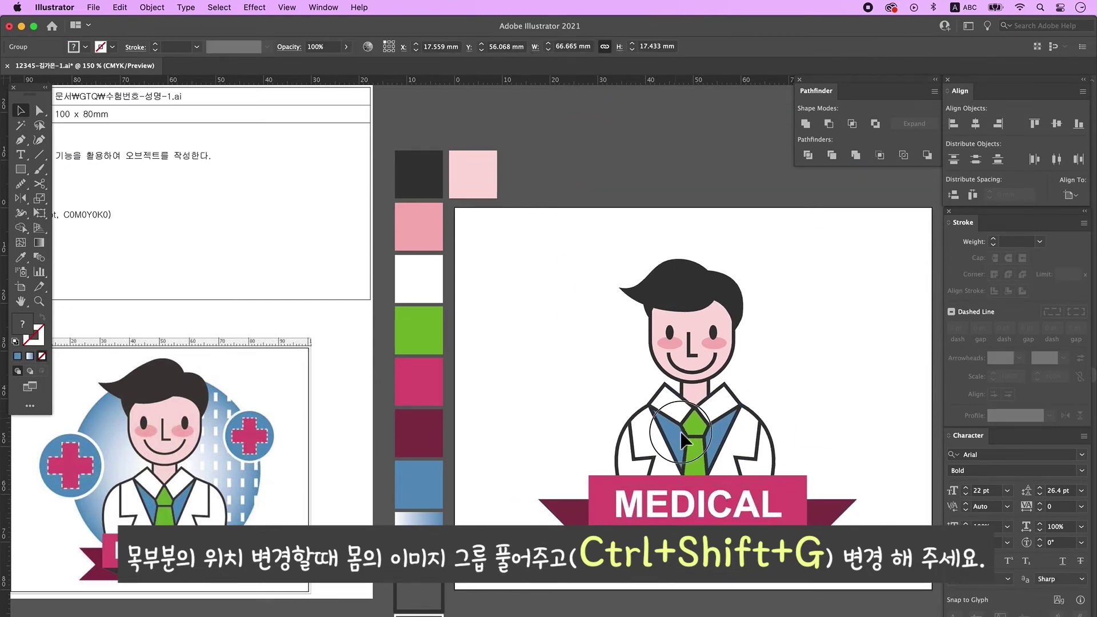
{"action": "left_click_drag", "start_coordinate": [737, 298], "coordinate": [743, 320]}
{"action": "key", "text": "super+shift+a"}
{"action": "scroll", "coordinate": [732, 372], "scroll_direction": "down", "scroll_amount": 1}
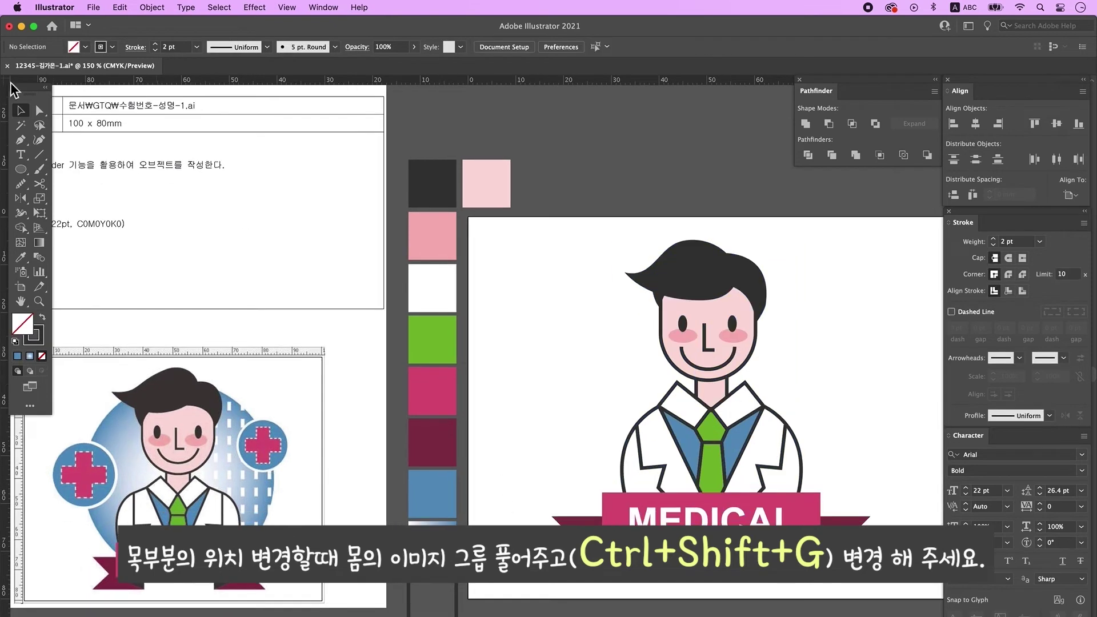
Draw a circle about 61.5 mm across around the doctor and fill it with the white-to-blue gradient swatch, without a stroke
{"action": "left_click", "coordinate": [20, 169]}
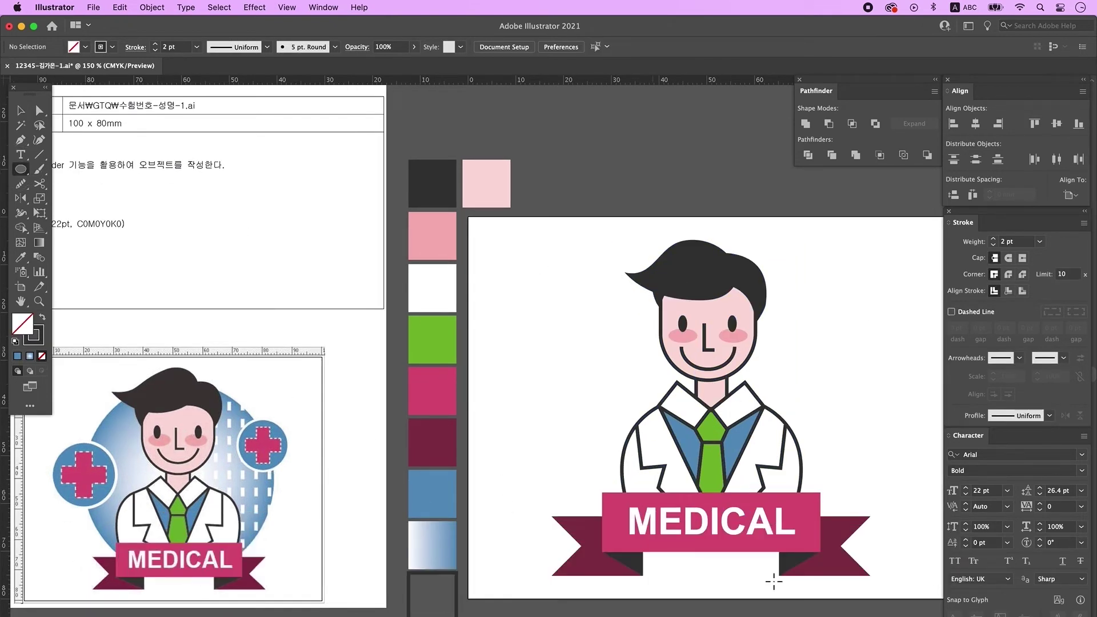
{"action": "left_click_drag", "start_coordinate": [589, 250], "coordinate": [870, 544]}
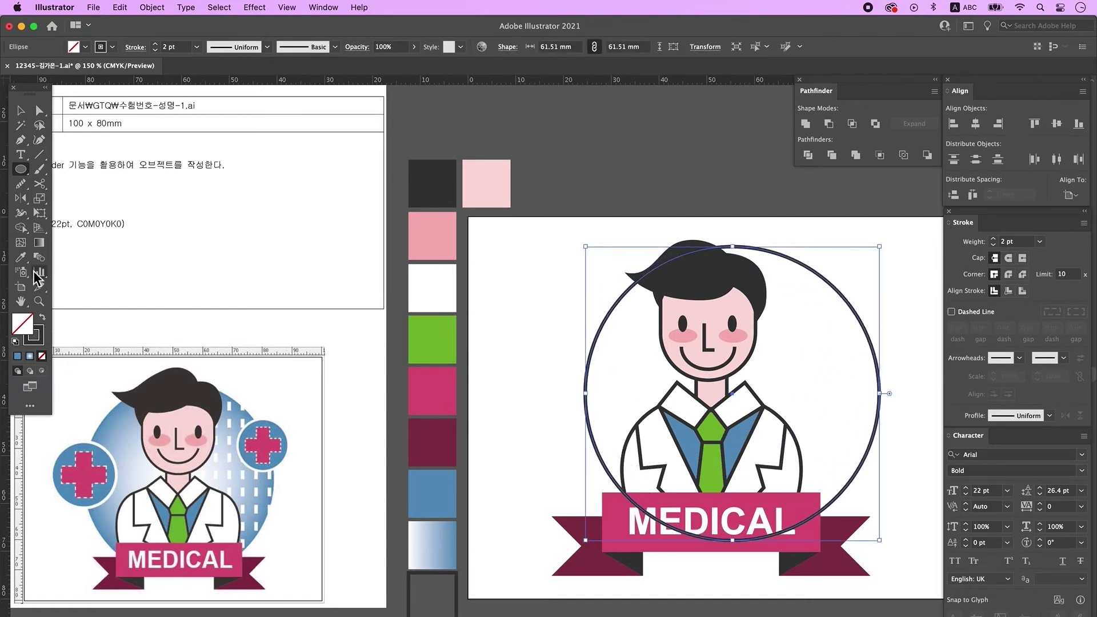
{"action": "left_click", "coordinate": [20, 257]}
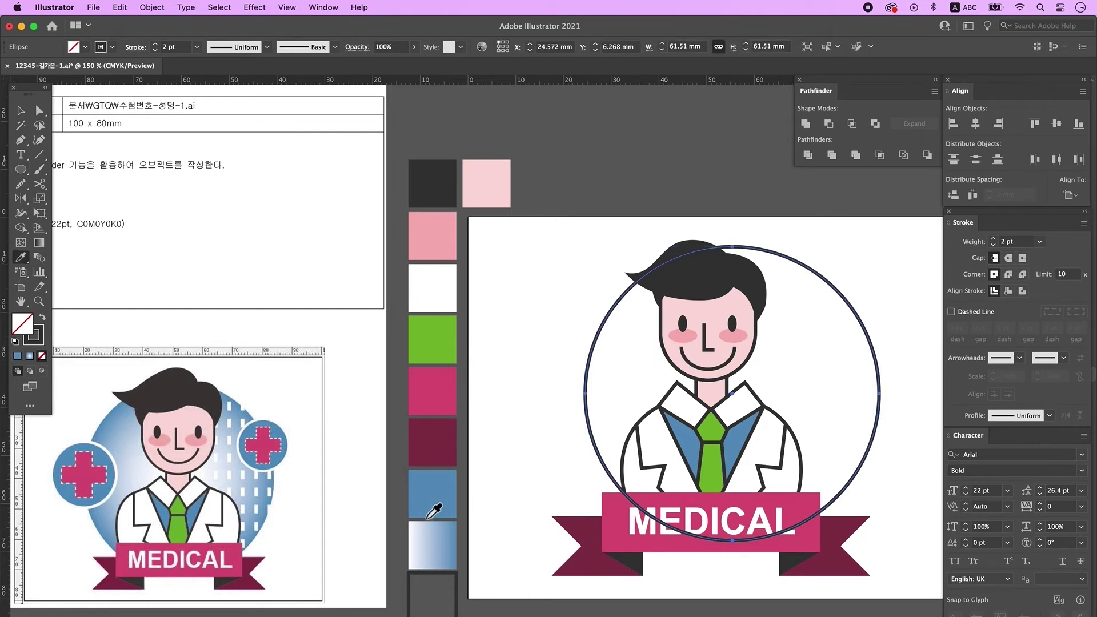
{"action": "left_click", "coordinate": [441, 490]}
{"action": "left_click", "coordinate": [436, 560]}
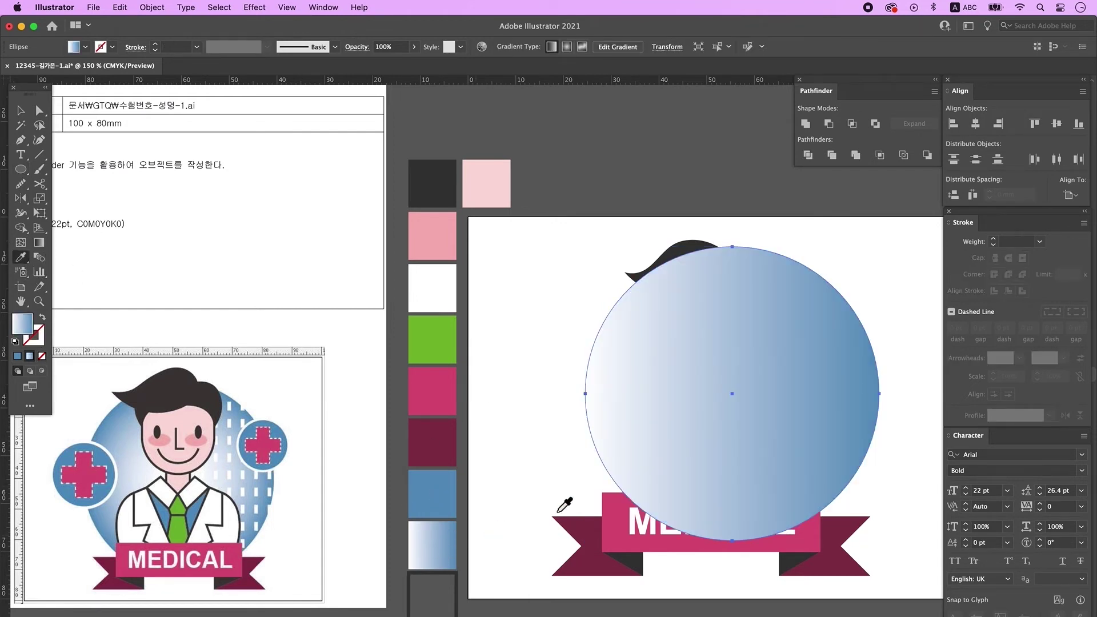
Make the background circle's gradient radial and shift its midpoint outward so the white centre covers more of the circle
{"action": "left_click", "coordinate": [323, 8]}
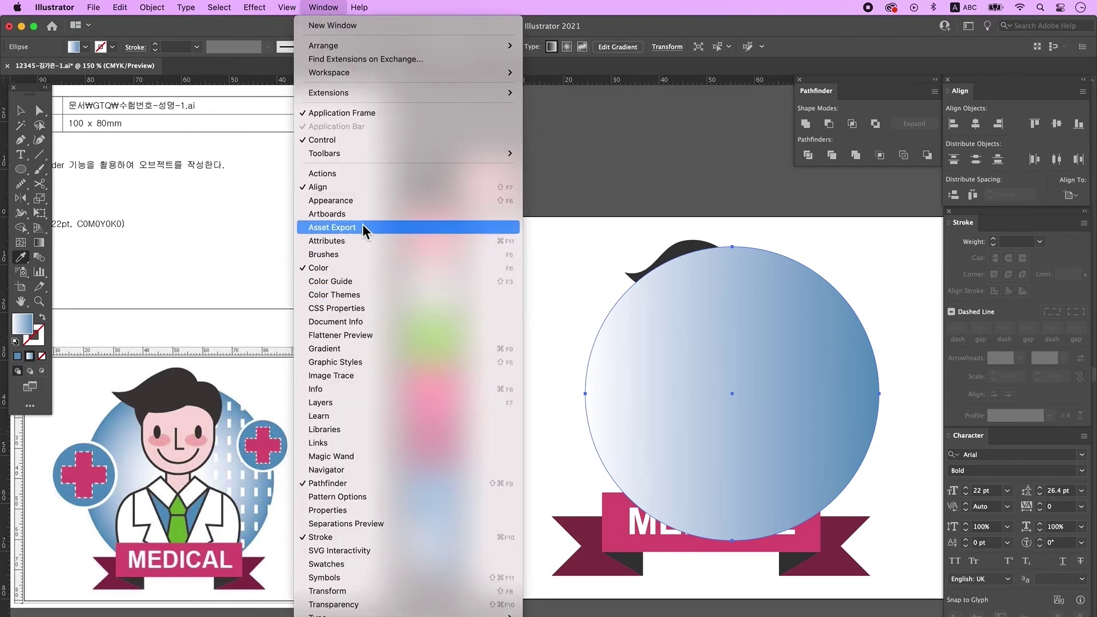
{"action": "left_click", "coordinate": [352, 350]}
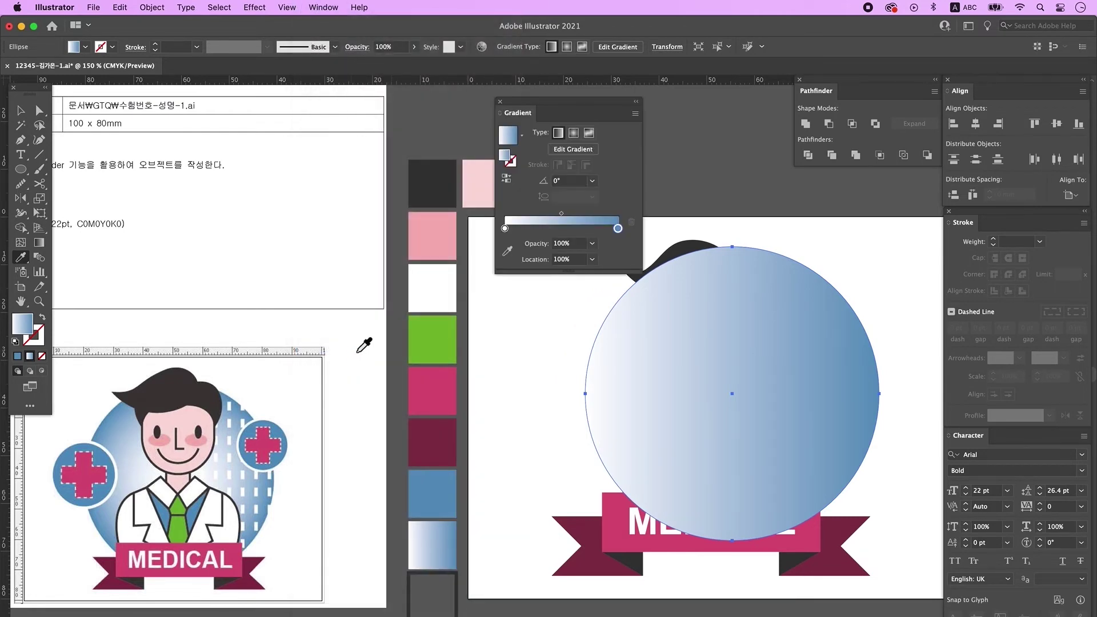
{"action": "left_click", "coordinate": [574, 133]}
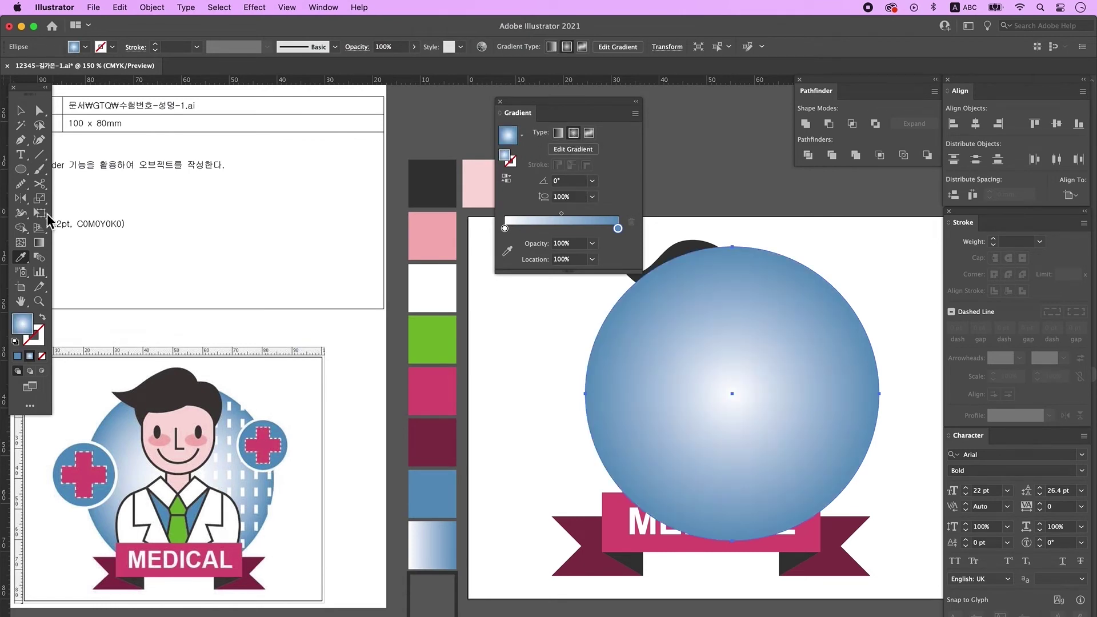
{"action": "left_click", "coordinate": [43, 245]}
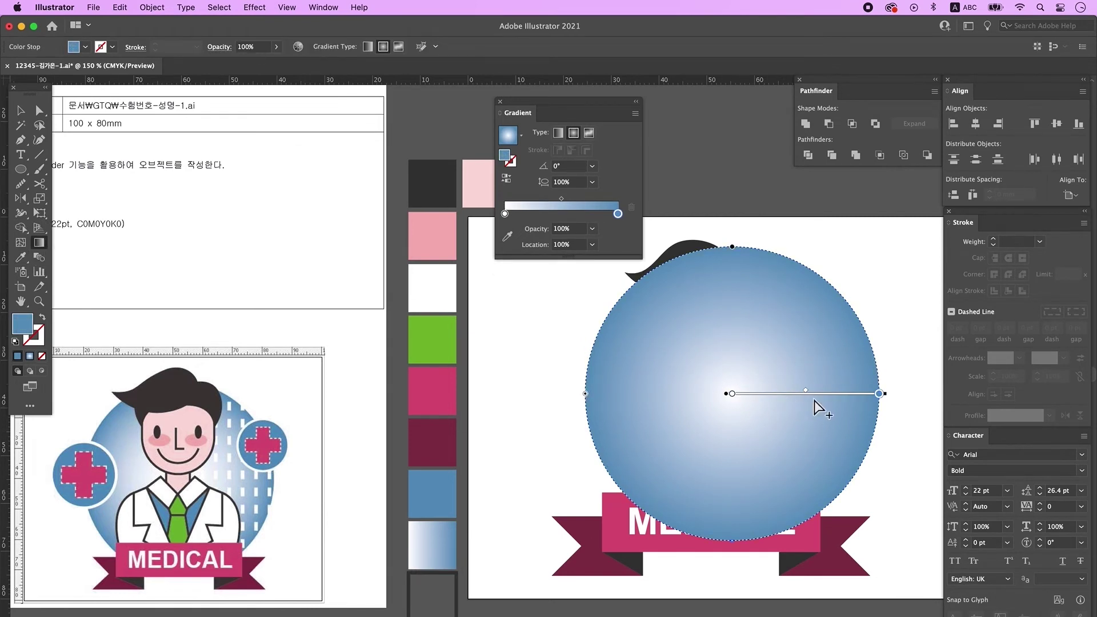
{"action": "left_click_drag", "start_coordinate": [810, 400], "coordinate": [844, 402]}
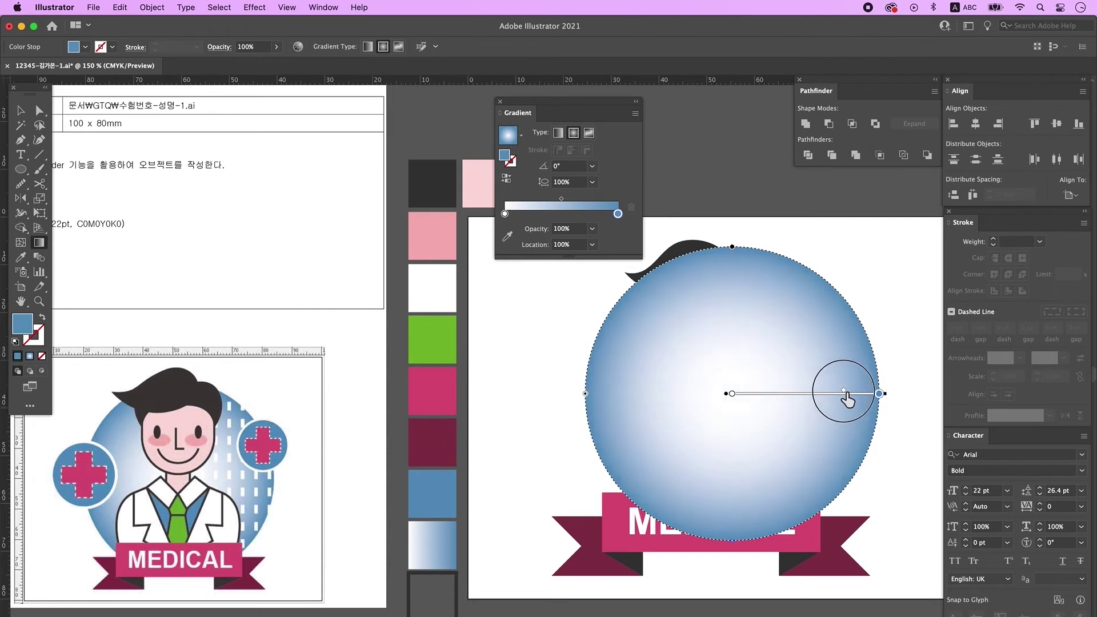
Send the gradient circle behind all other artwork and shift it slightly left and down to sit behind the doctor
{"action": "key", "text": "v"}
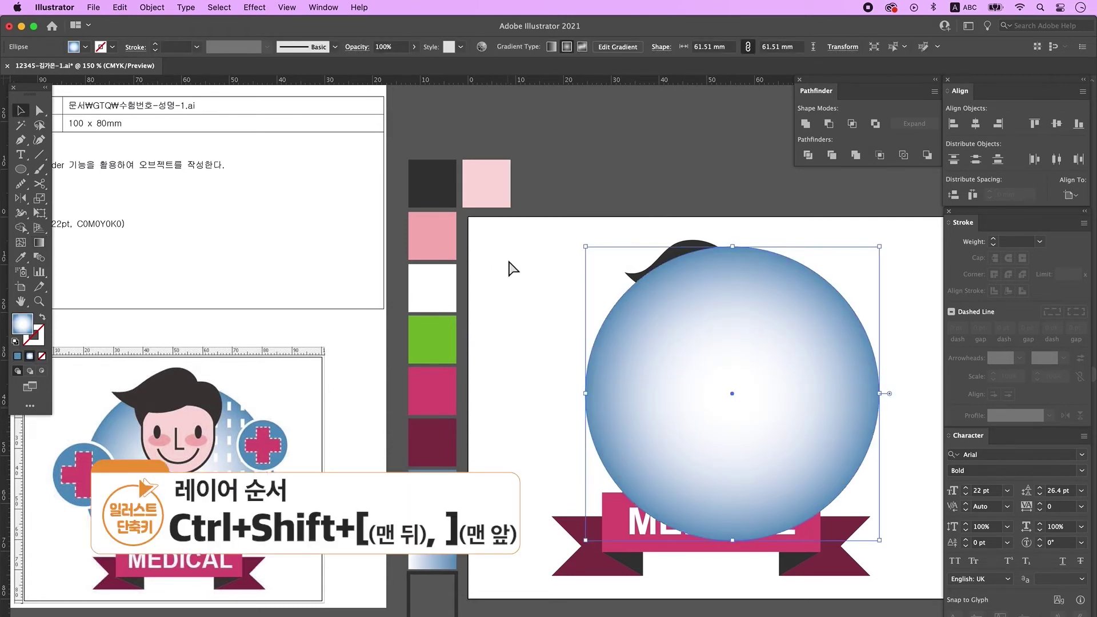
{"action": "key", "text": "super+shift+bracketleft"}
{"action": "left_click_drag", "start_coordinate": [854, 401], "coordinate": [846, 398]}
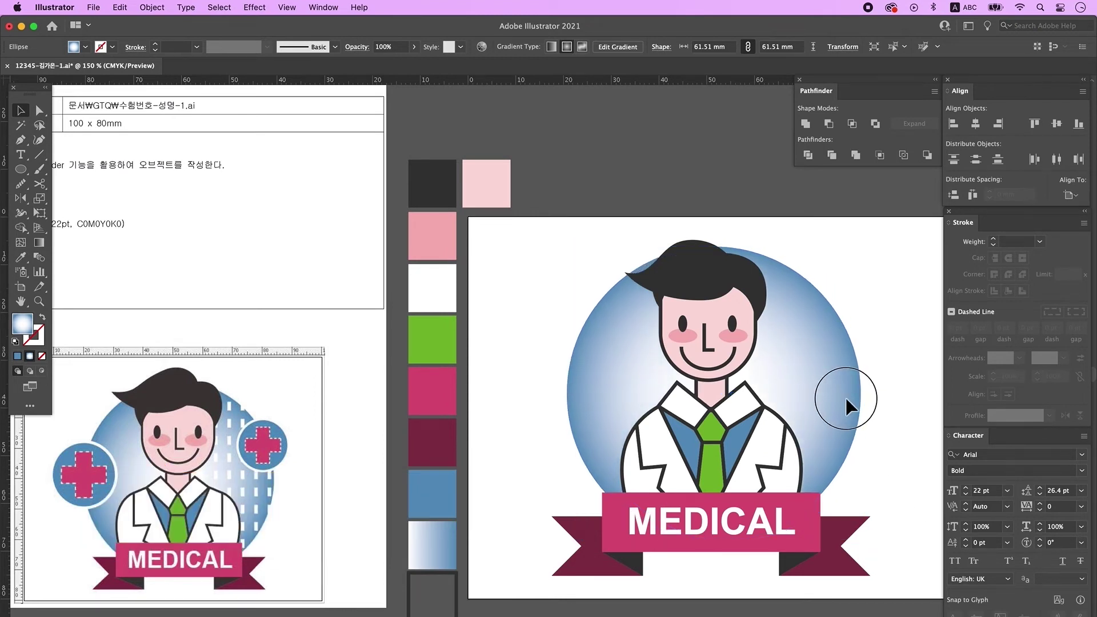
{"action": "left_click", "coordinate": [885, 341]}
Draw two solid blue circles overlapping the background circle's edges, about 16.2 mm at the left edge and 13.3 mm at the upper right
{"action": "left_click", "coordinate": [20, 171]}
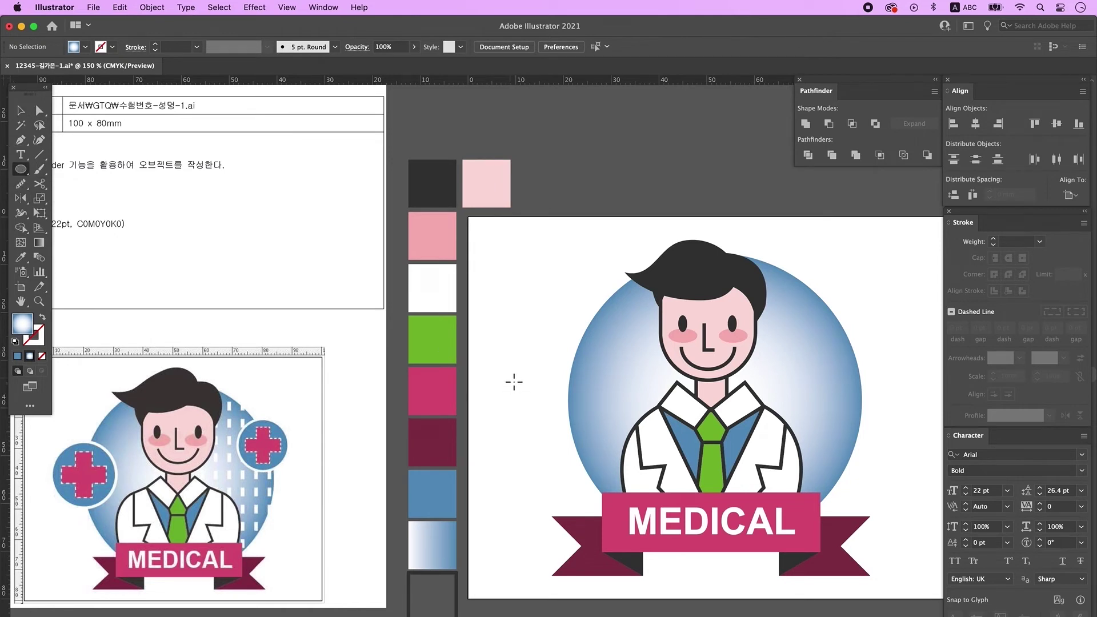
{"action": "left_click_drag", "start_coordinate": [512, 376], "coordinate": [848, 337]}
{"action": "key", "text": "comma"}
{"action": "key", "text": "v"}
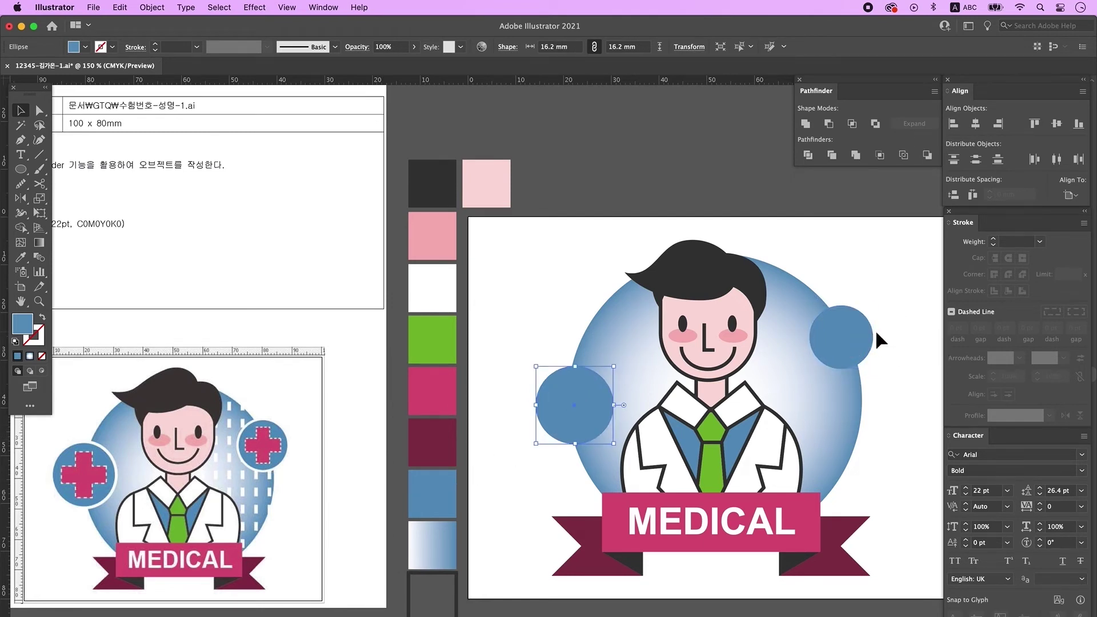
Divide the gradient background circle with the two small blue circles using Pathfinder, and ungroup the resulting pieces
{"action": "left_click", "coordinate": [622, 340], "text": "shift"}
{"action": "left_click", "coordinate": [836, 342], "text": "shift"}
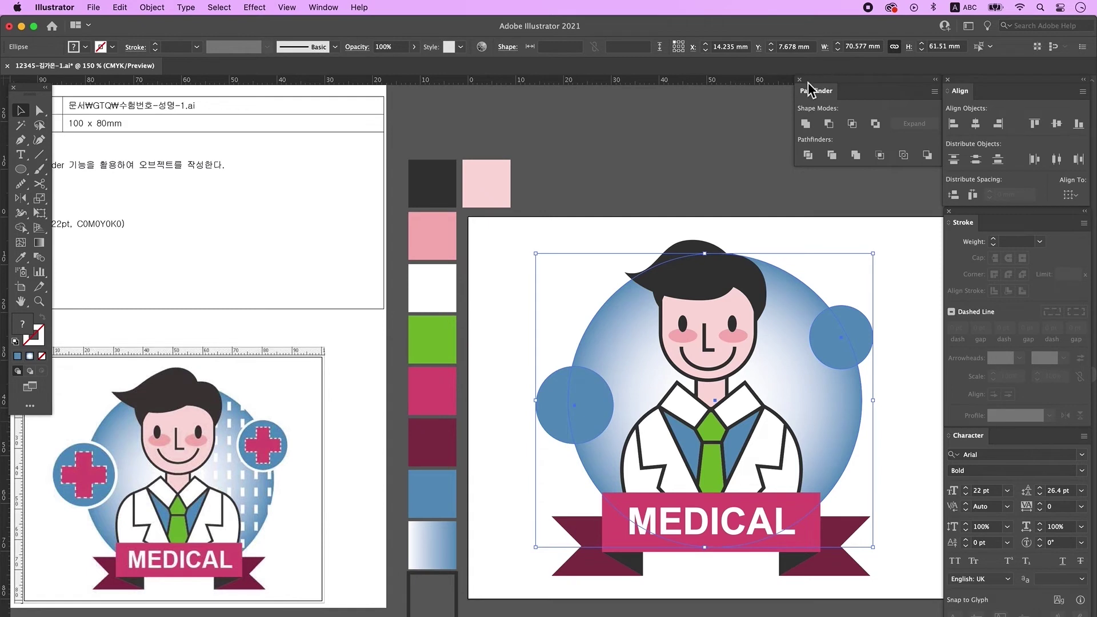
{"action": "left_click", "coordinate": [808, 155]}
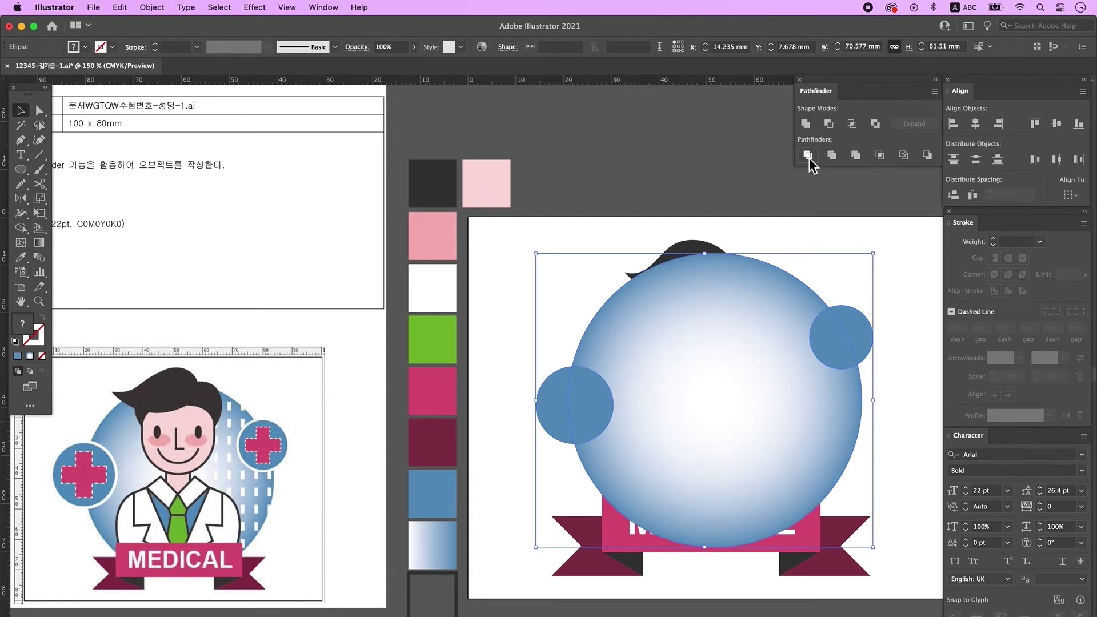
{"action": "right_click", "coordinate": [799, 313]}
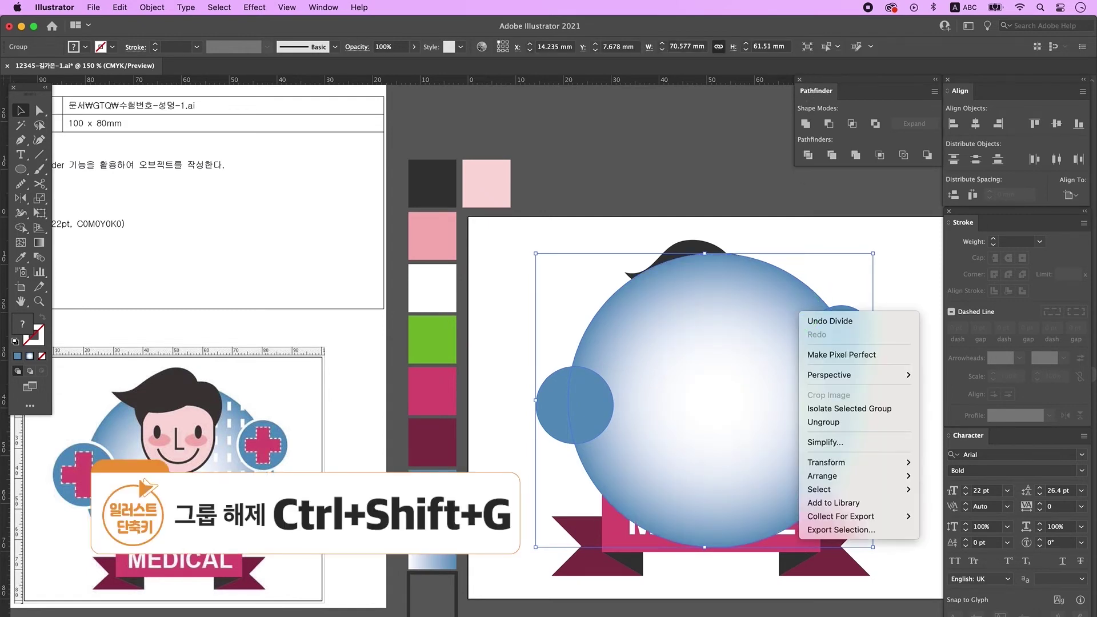
{"action": "left_click", "coordinate": [869, 426]}
Delete the two small blue circles to leave round notches in the background circle
{"action": "left_click_drag", "start_coordinate": [839, 337], "coordinate": [872, 273]}
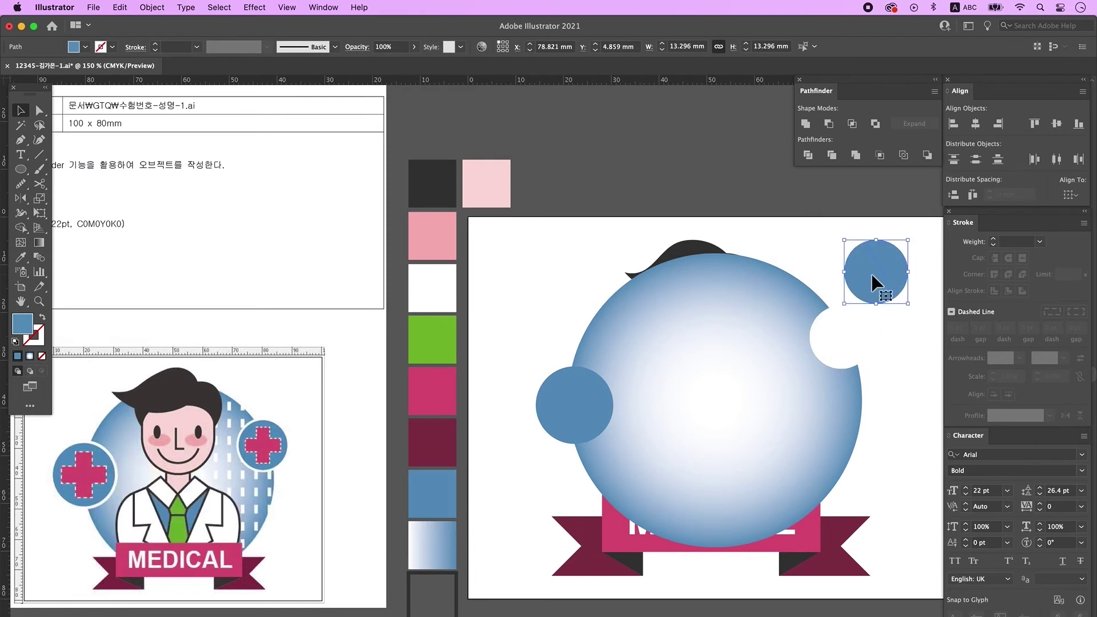
{"action": "key", "text": "Delete"}
{"action": "left_click", "coordinate": [564, 406]}
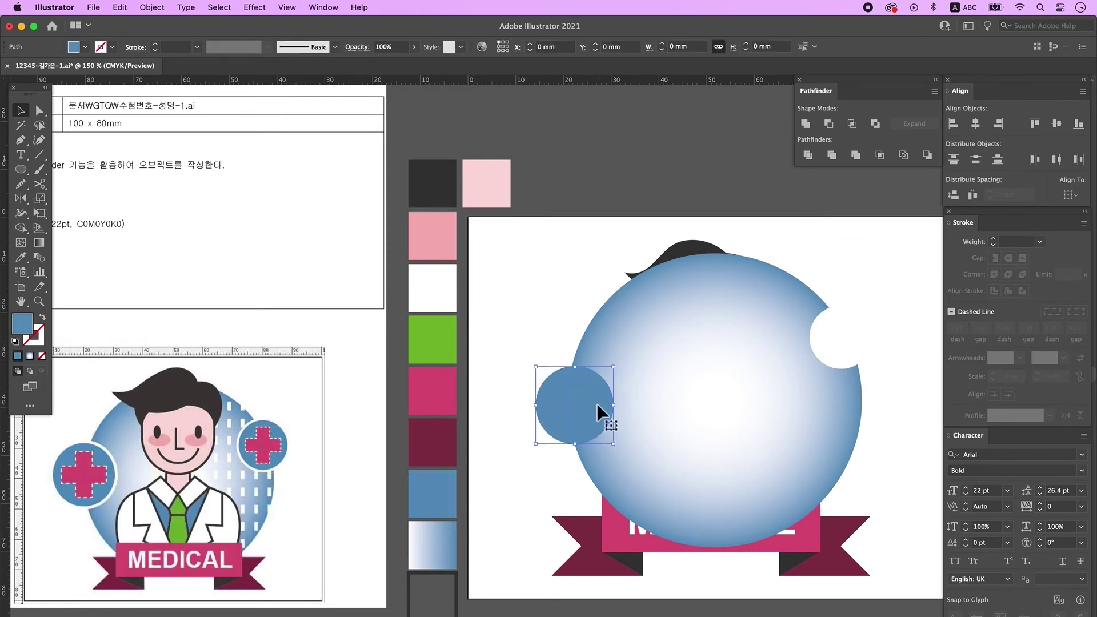
{"action": "key", "text": "Delete"}
Send the notched gradient circle behind the doctor and the MEDICAL ribbon
{"action": "left_click", "coordinate": [677, 387]}
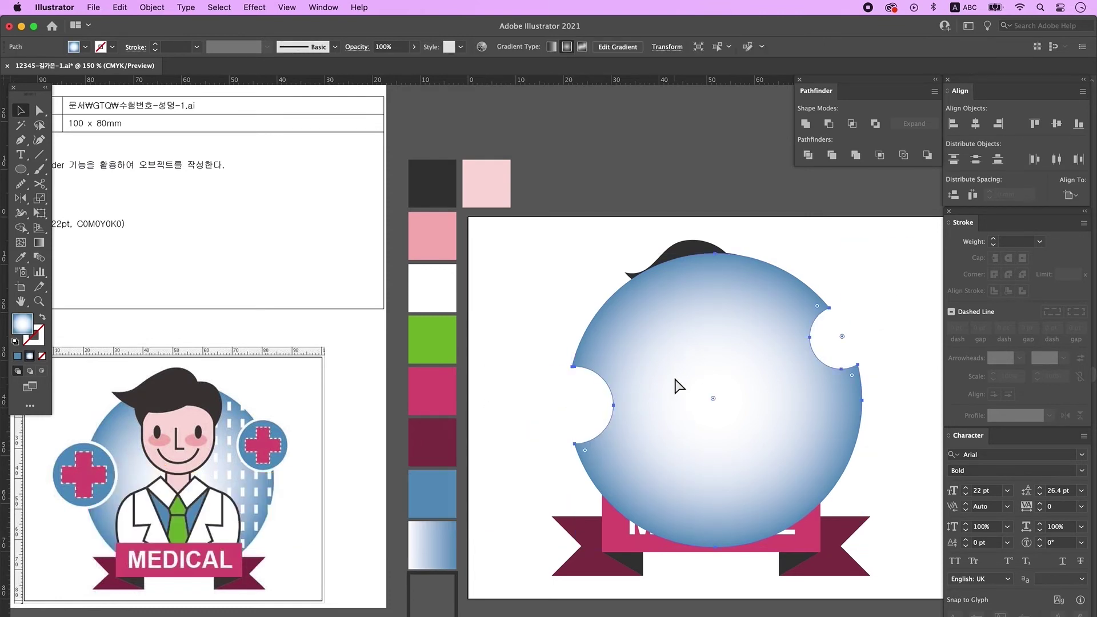
{"action": "key", "text": "super+shift+bracketleft"}
{"action": "left_click", "coordinate": [676, 387]}
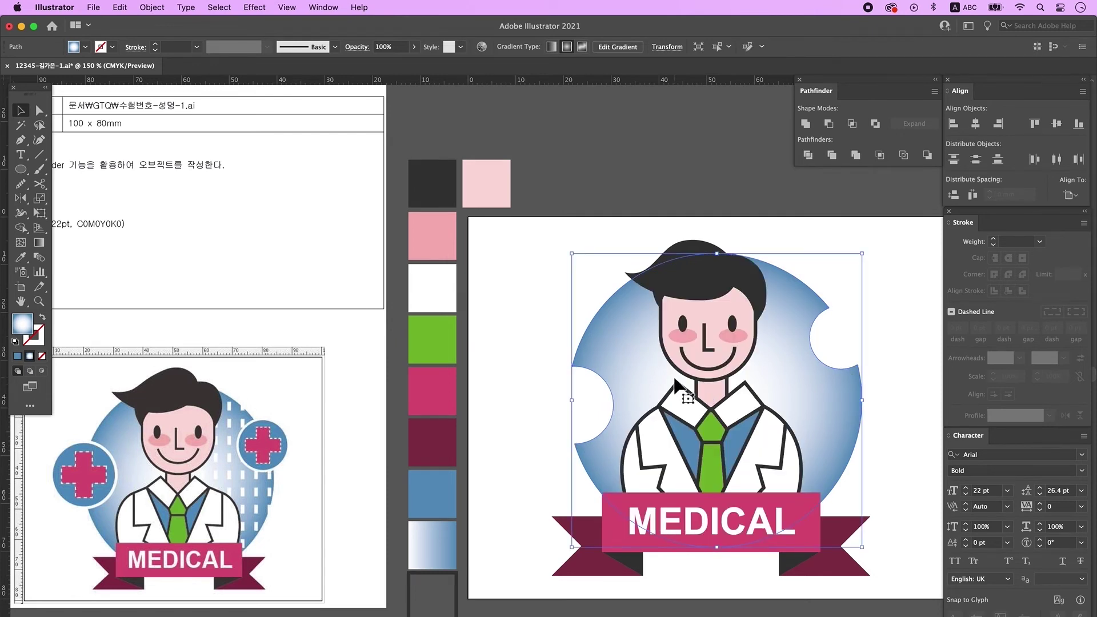
{"action": "left_click", "coordinate": [516, 372]}
Draw a circle about 15.9 mm across to the left of the doctor's hair and fill it with the solid blue swatch
{"action": "left_click", "coordinate": [21, 170]}
{"action": "left_click_drag", "start_coordinate": [493, 261], "coordinate": [570, 338]}
{"action": "left_click", "coordinate": [21, 257]}
{"action": "left_click", "coordinate": [452, 498]}
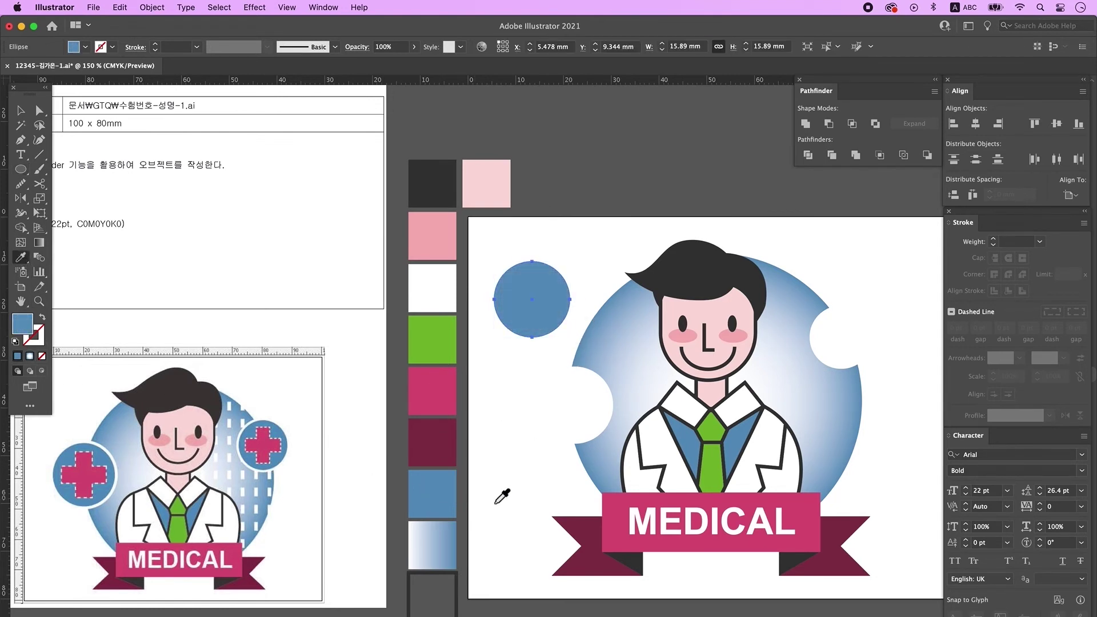
{"action": "left_click", "coordinate": [23, 115]}
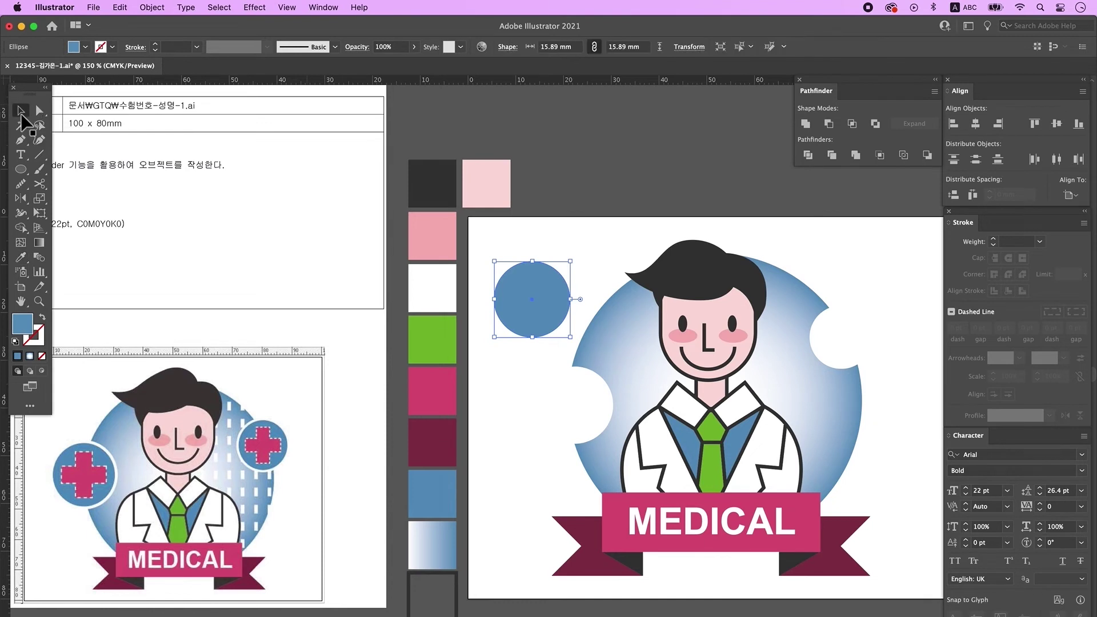
{"action": "left_click", "coordinate": [533, 401]}
Draw an upright rectangle about 7 × 16.5 mm below the blue circle and place a copy beside it rotated 90°
{"action": "left_click_drag", "start_coordinate": [20, 170], "coordinate": [24, 178]}
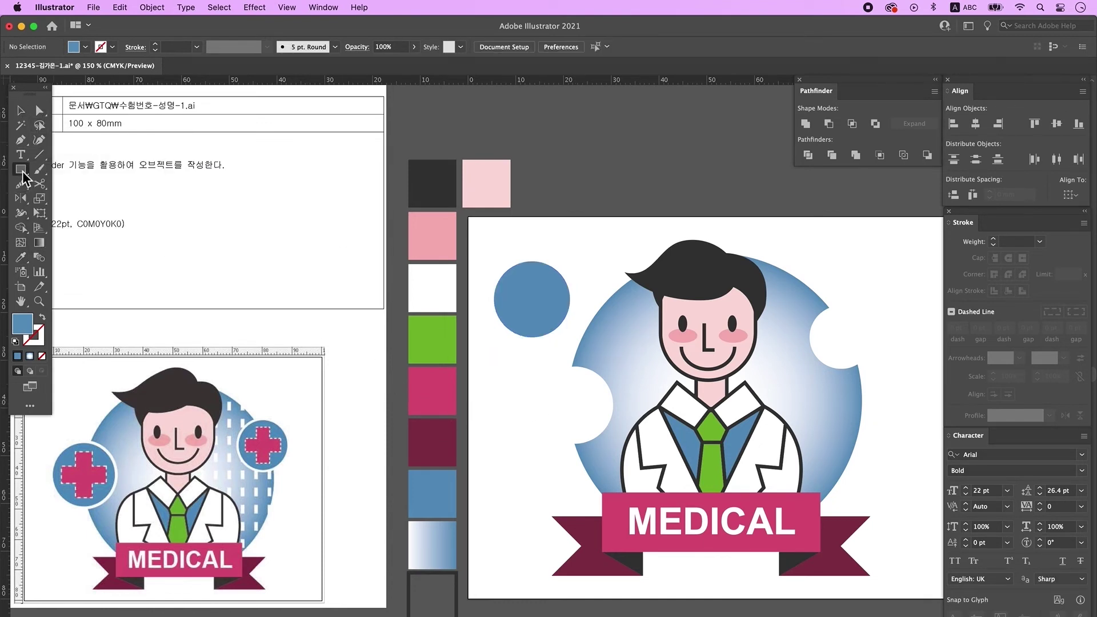
{"action": "left_click_drag", "start_coordinate": [503, 379], "coordinate": [541, 461]}
{"action": "left_click", "coordinate": [22, 112]}
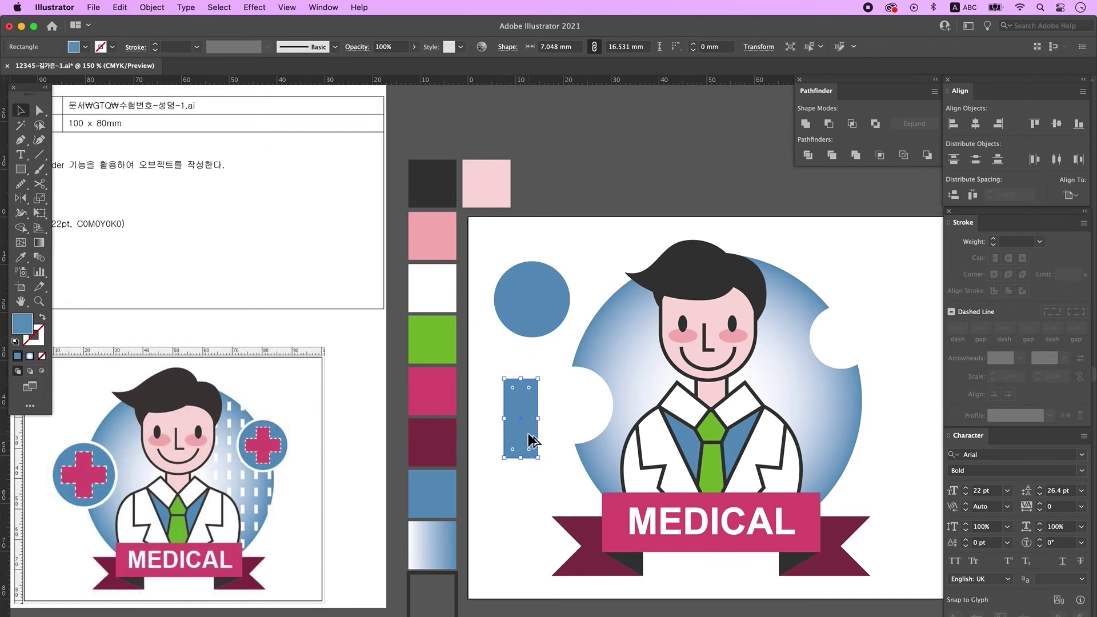
{"action": "left_click_drag", "start_coordinate": [532, 441], "coordinate": [570, 440]}
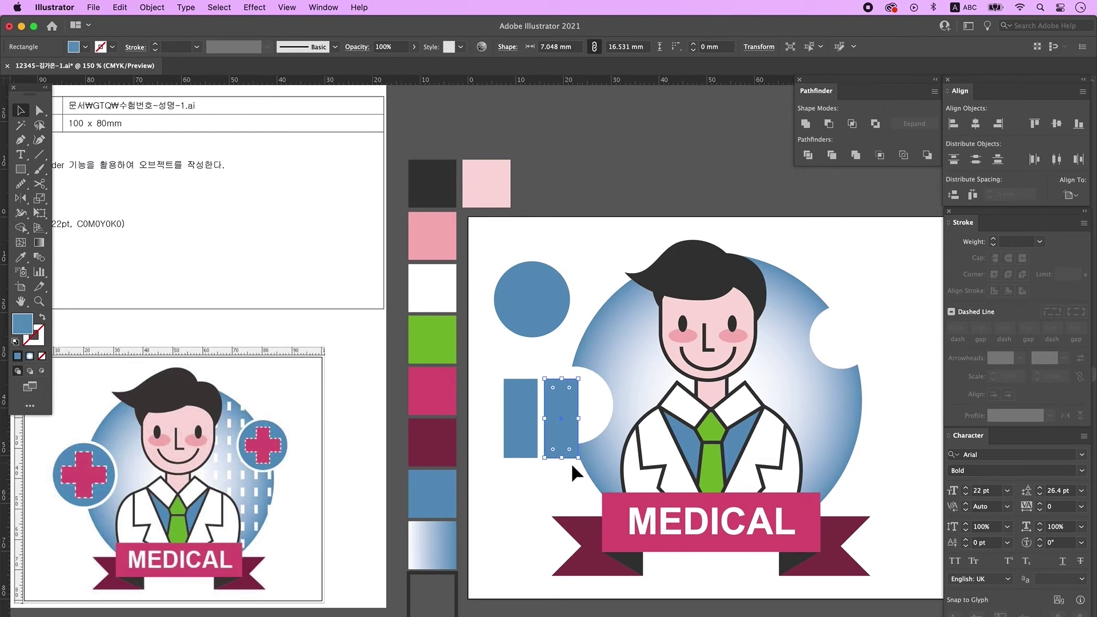
{"action": "left_click_drag", "start_coordinate": [577, 468], "coordinate": [616, 411]}
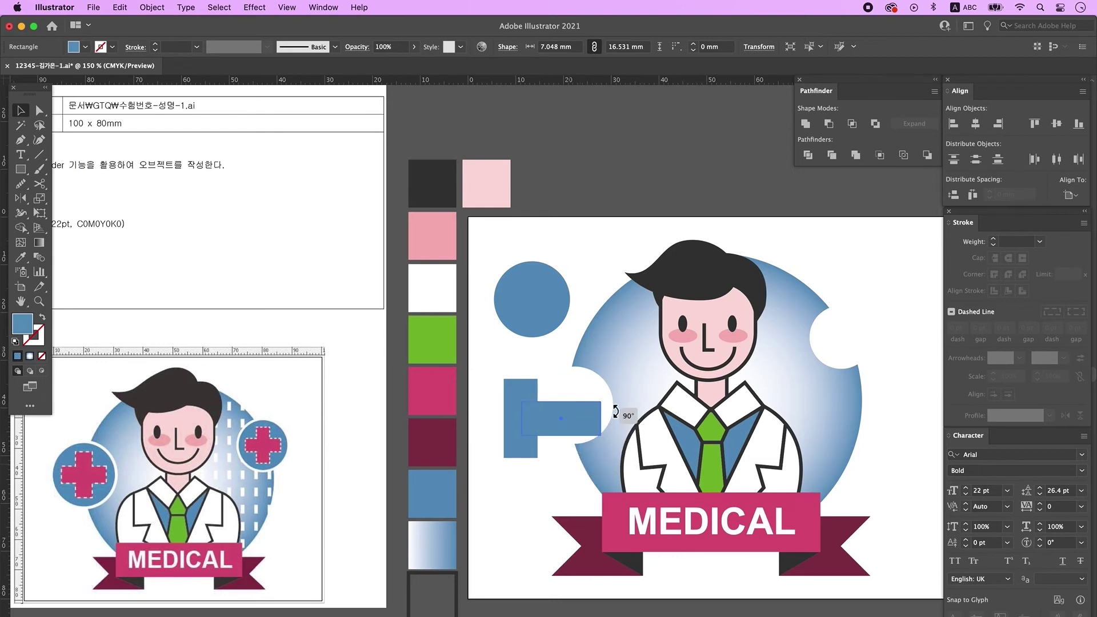
Centre the two rectangles on each other horizontally and unite them into a single magenta cross
{"action": "left_click", "coordinate": [517, 388], "text": "shift"}
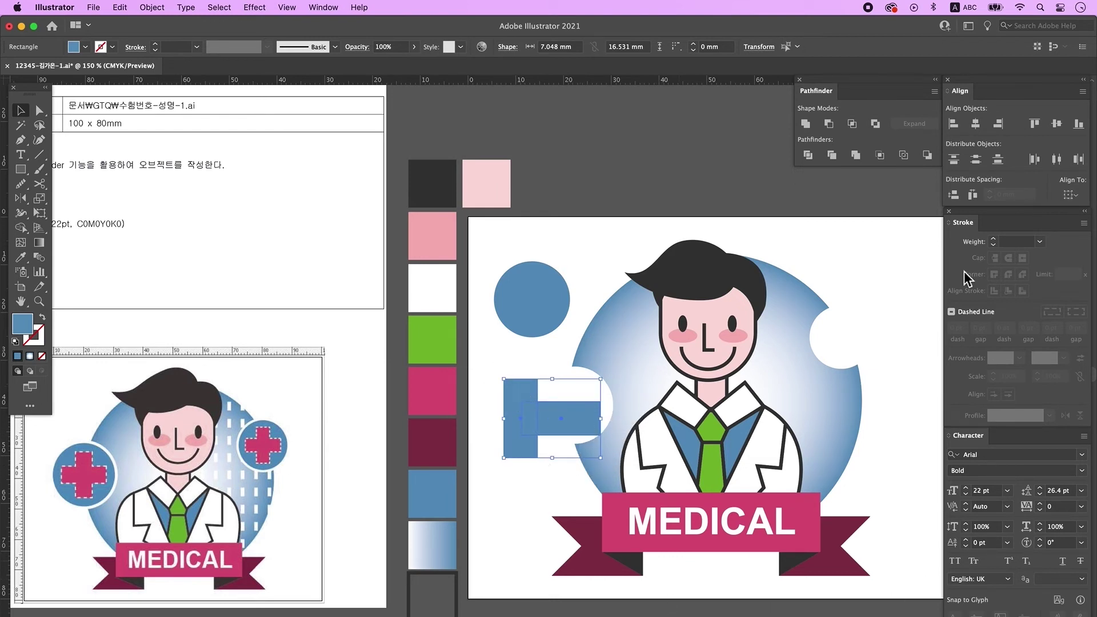
{"action": "left_click", "coordinate": [978, 129]}
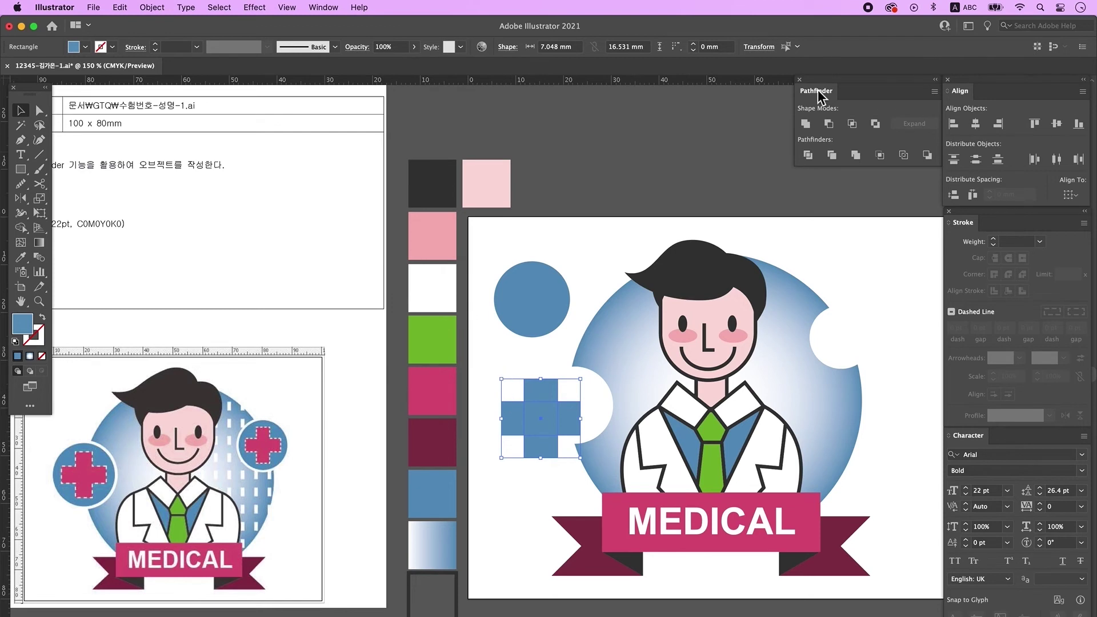
{"action": "left_click", "coordinate": [807, 126]}
{"action": "left_click", "coordinate": [26, 255]}
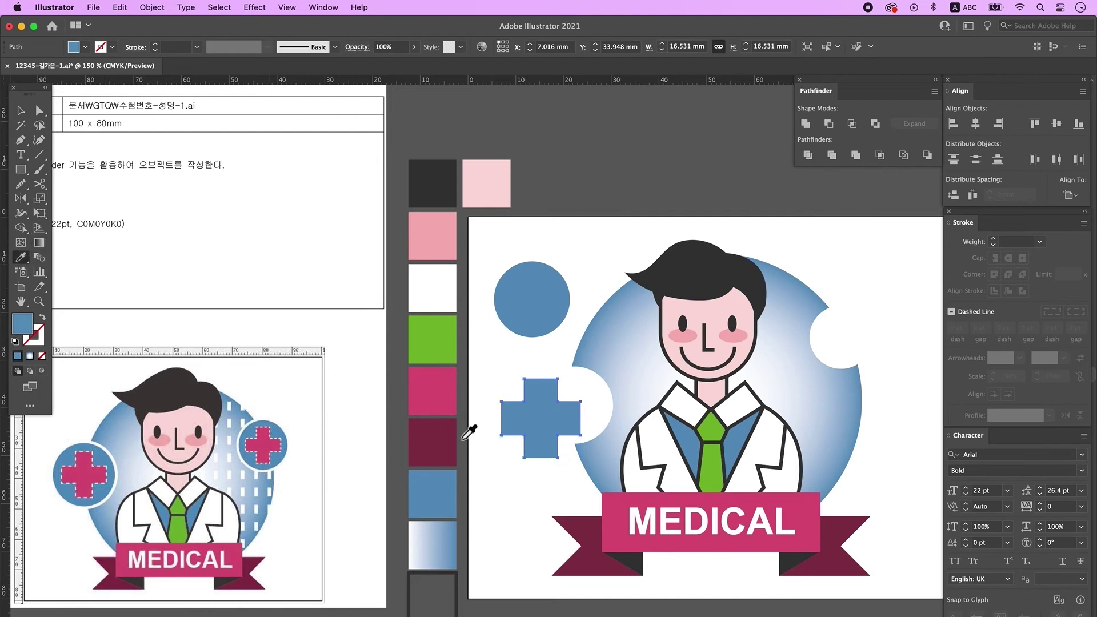
{"action": "left_click", "coordinate": [442, 407]}
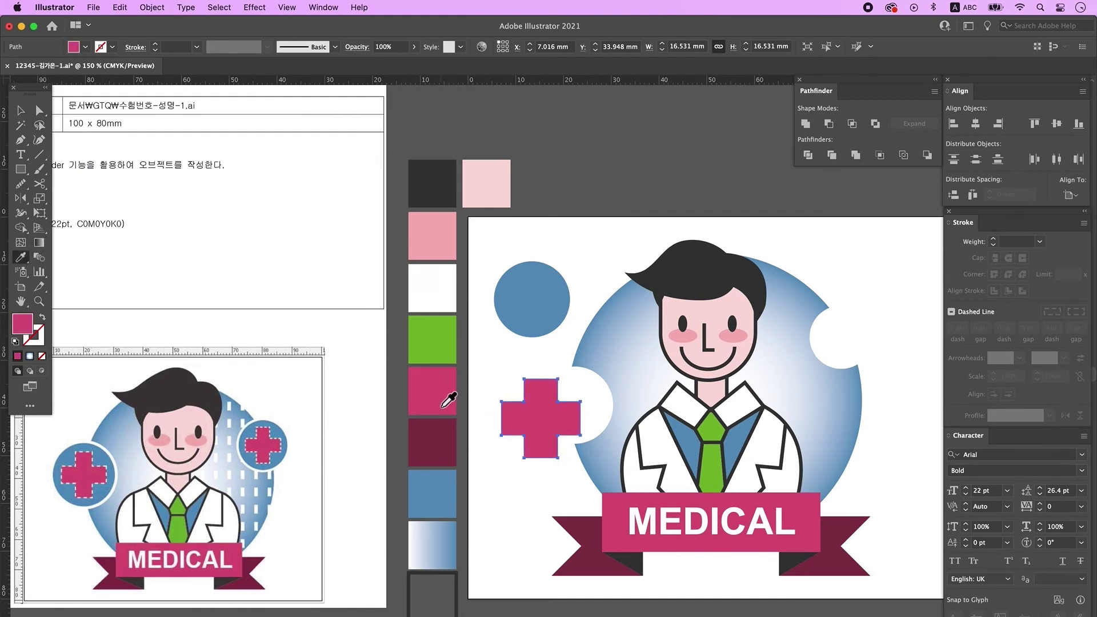
Scale the magenta cross down to about 11.4 mm and centre it horizontally and vertically on the blue circle
{"action": "key", "text": "v"}
{"action": "left_click_drag", "start_coordinate": [550, 414], "coordinate": [538, 315]}
{"action": "left_click_drag", "start_coordinate": [535, 367], "coordinate": [531, 341]}
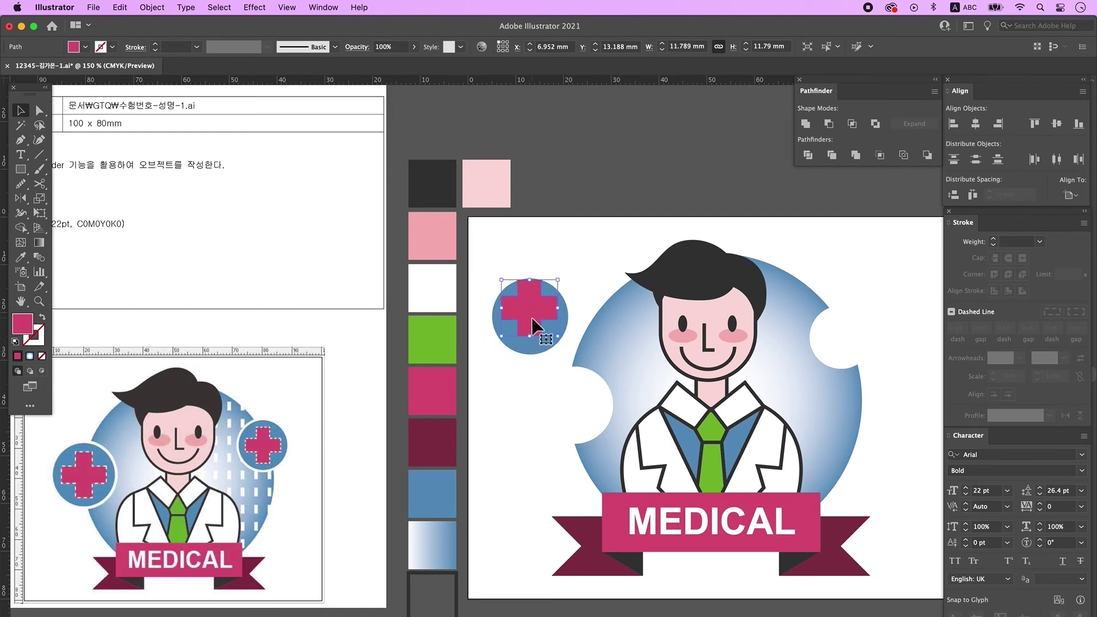
{"action": "left_click", "coordinate": [498, 349], "text": "shift"}
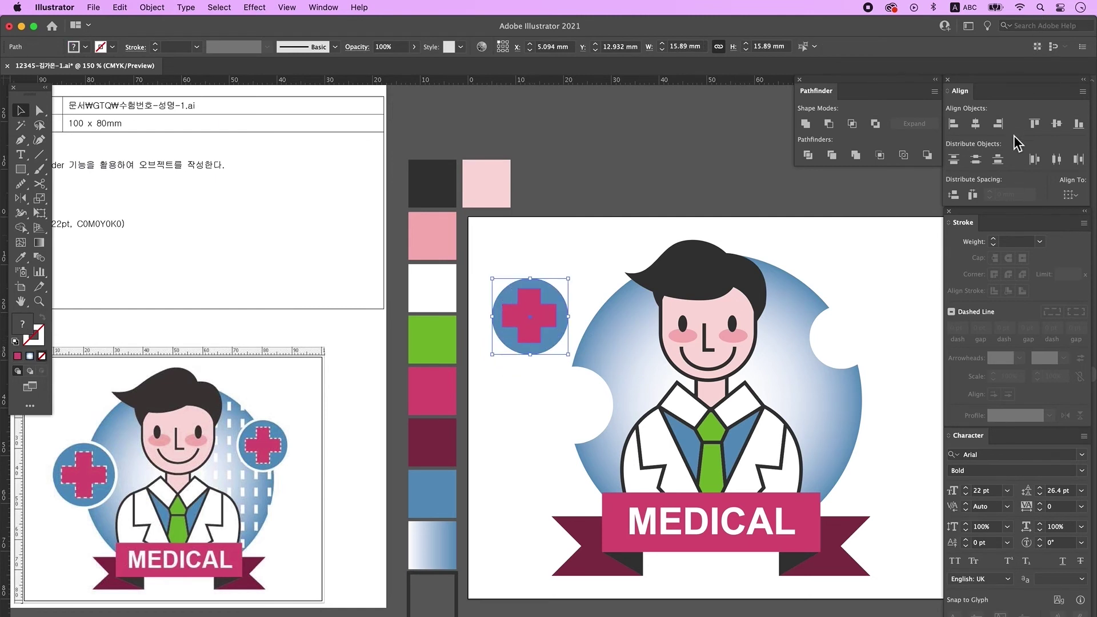
{"action": "left_click", "coordinate": [976, 125]}
{"action": "left_click", "coordinate": [1057, 124]}
{"action": "left_click", "coordinate": [615, 220]}
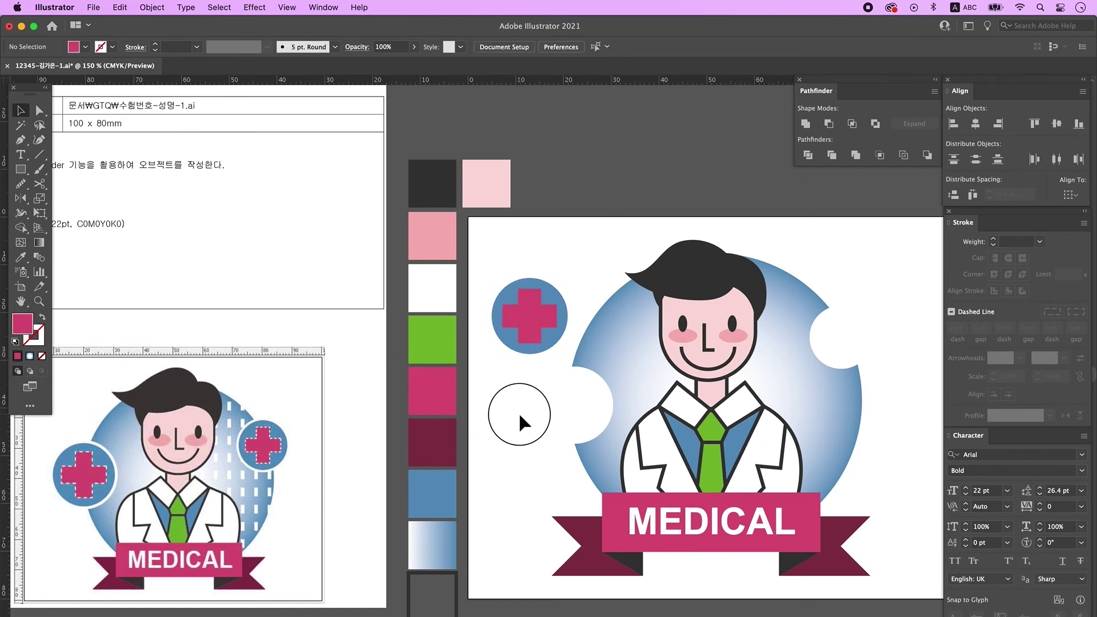
Give the magenta cross a white 1 pt outline copied from the white-outlined swatch
{"action": "left_click", "coordinate": [533, 317]}
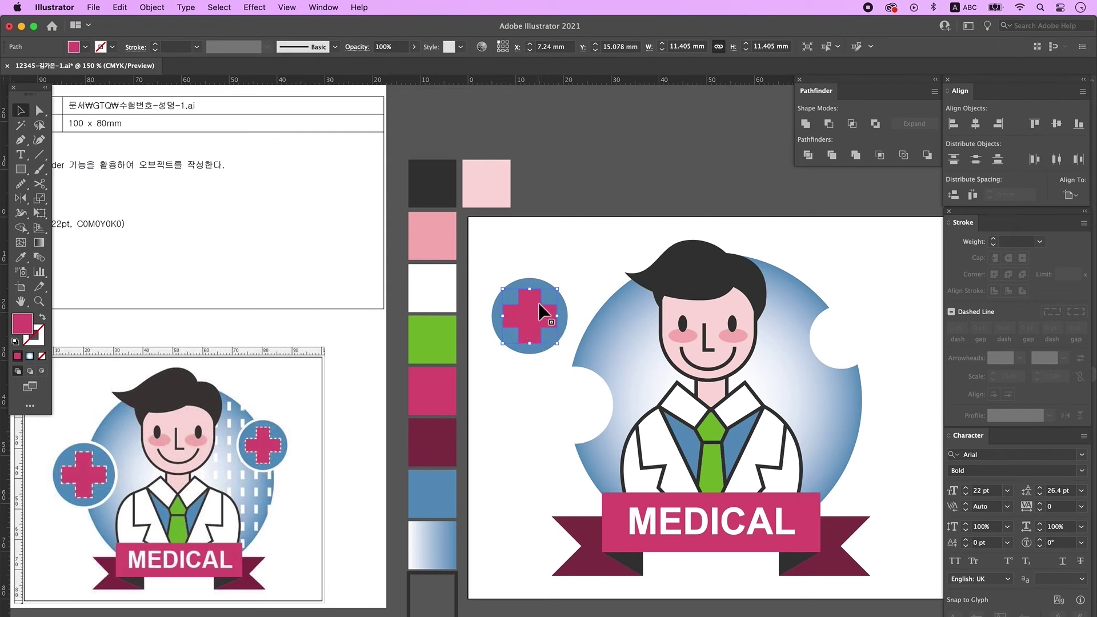
{"action": "left_click", "coordinate": [39, 338]}
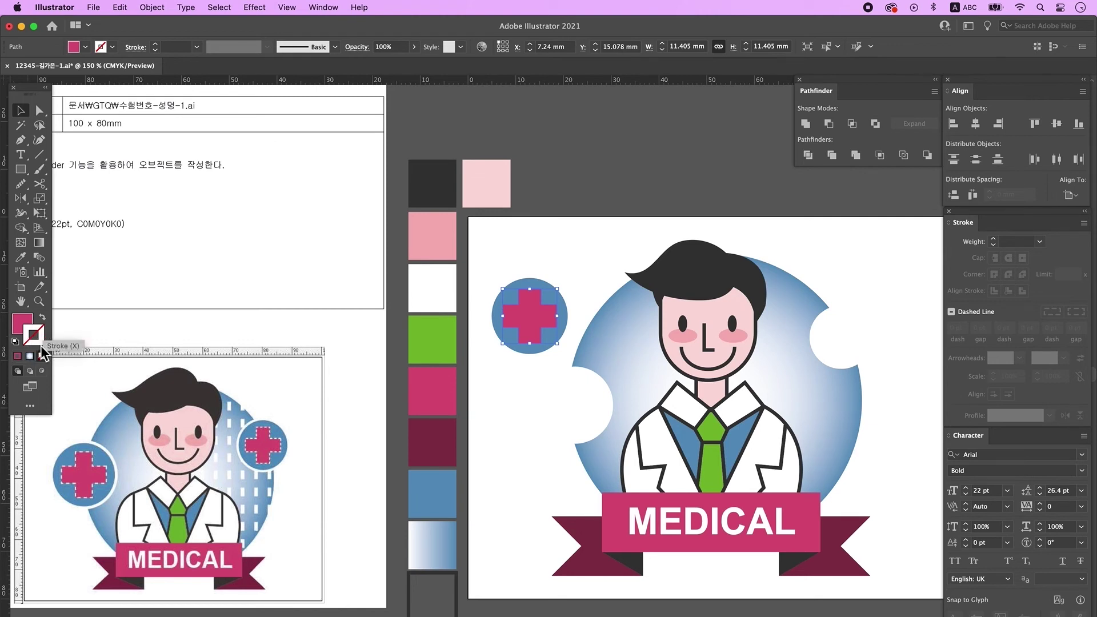
{"action": "left_click", "coordinate": [21, 259]}
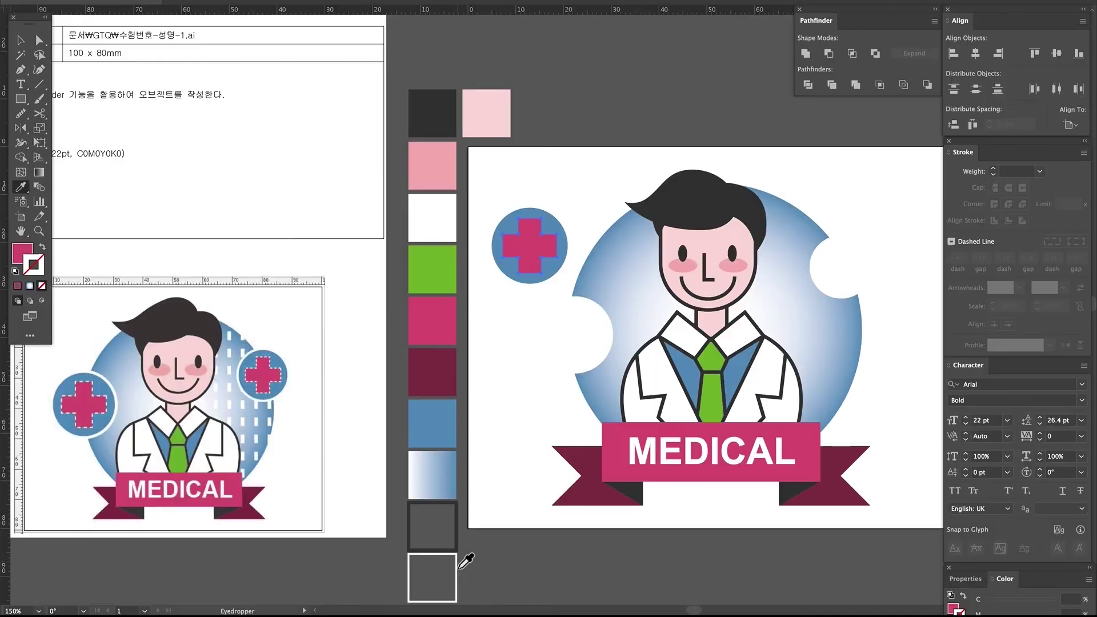
{"action": "left_click", "coordinate": [459, 567]}
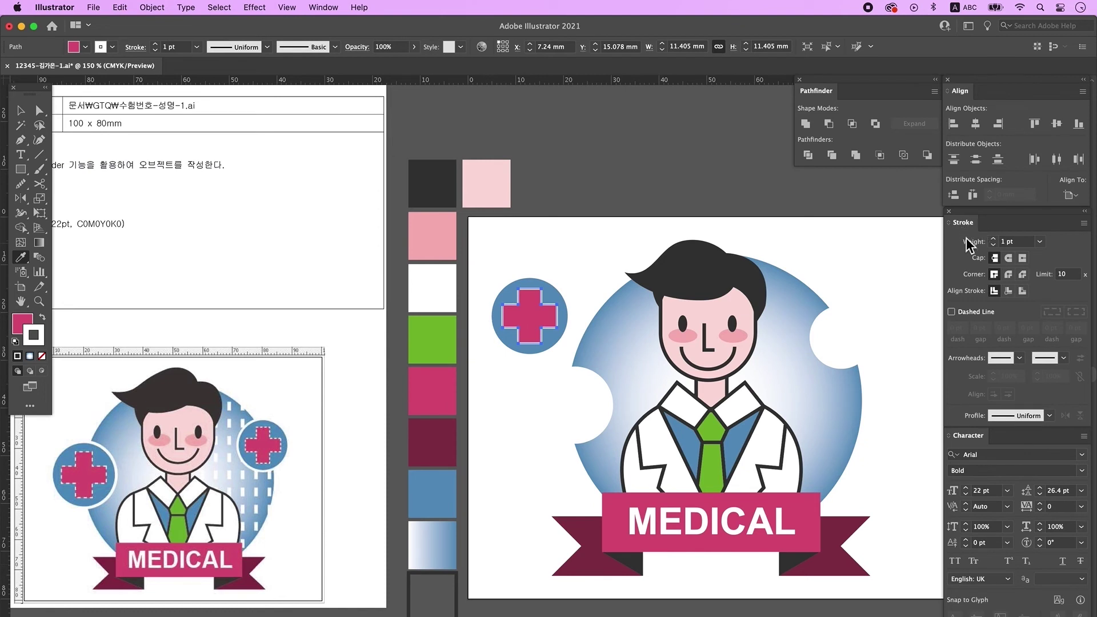
Turn the cross's outline into a dashed line with a 4 pt dash
{"action": "left_click", "coordinate": [972, 315]}
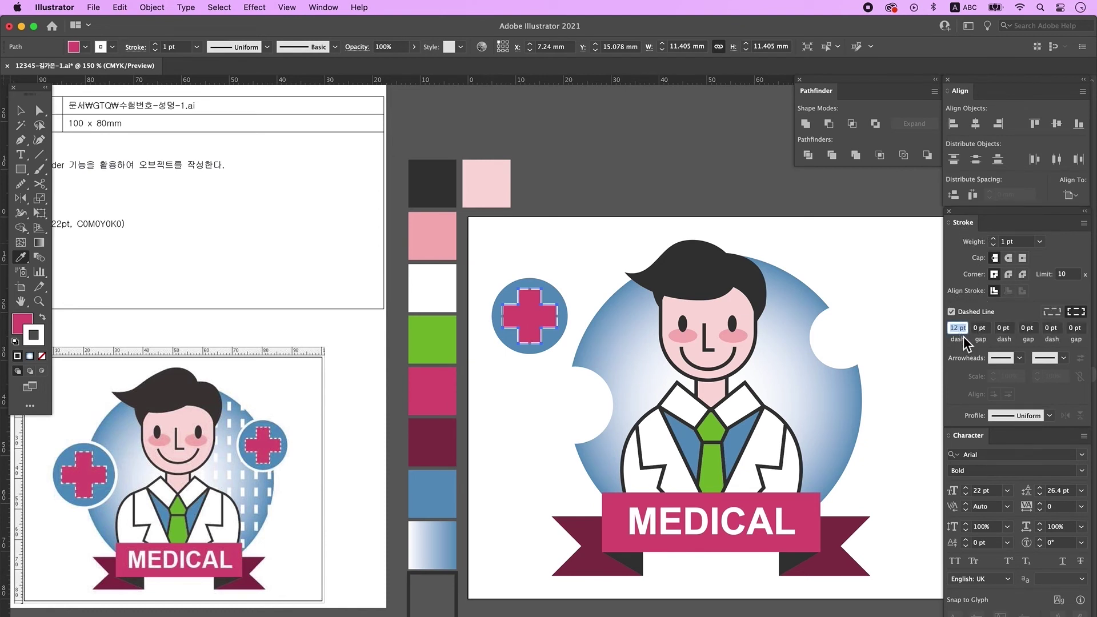
{"action": "type", "text": "4"}
{"action": "key", "text": "Tab"}
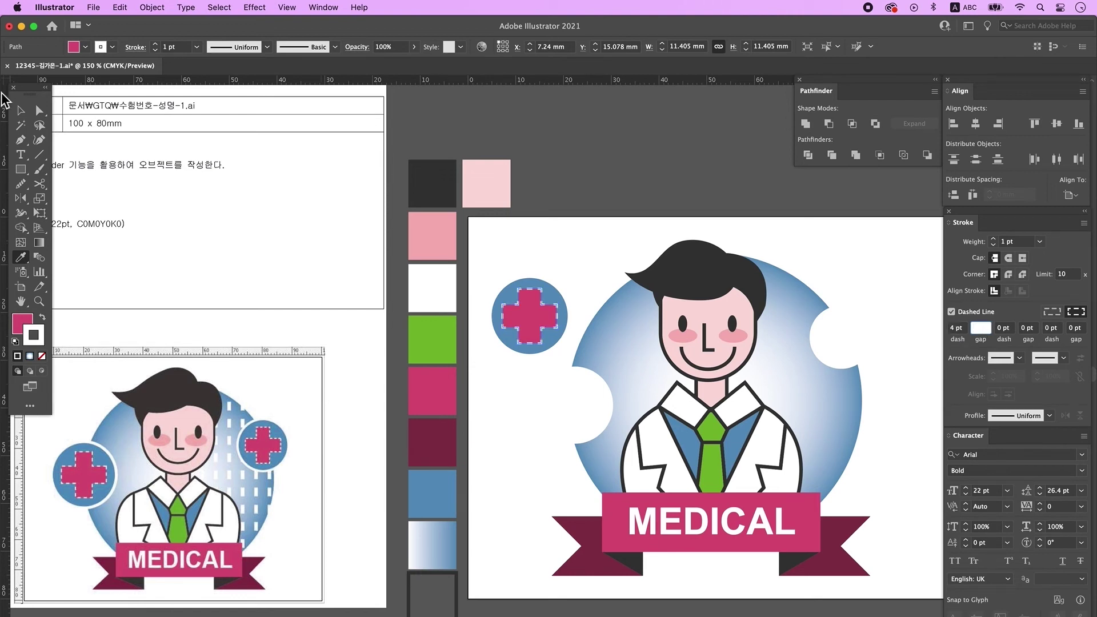
Set the dash length of the magenta cross's white outline to 3 pt
{"action": "key", "text": "v"}
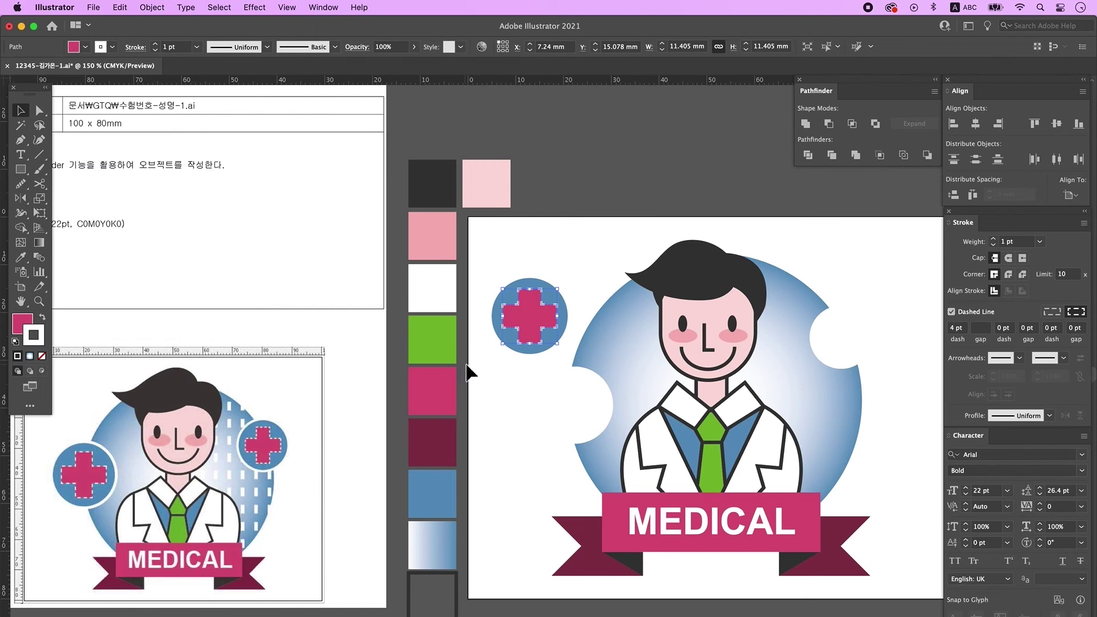
{"action": "double_click", "coordinate": [960, 328]}
{"action": "type", "text": "3"}
{"action": "key", "text": "Return"}
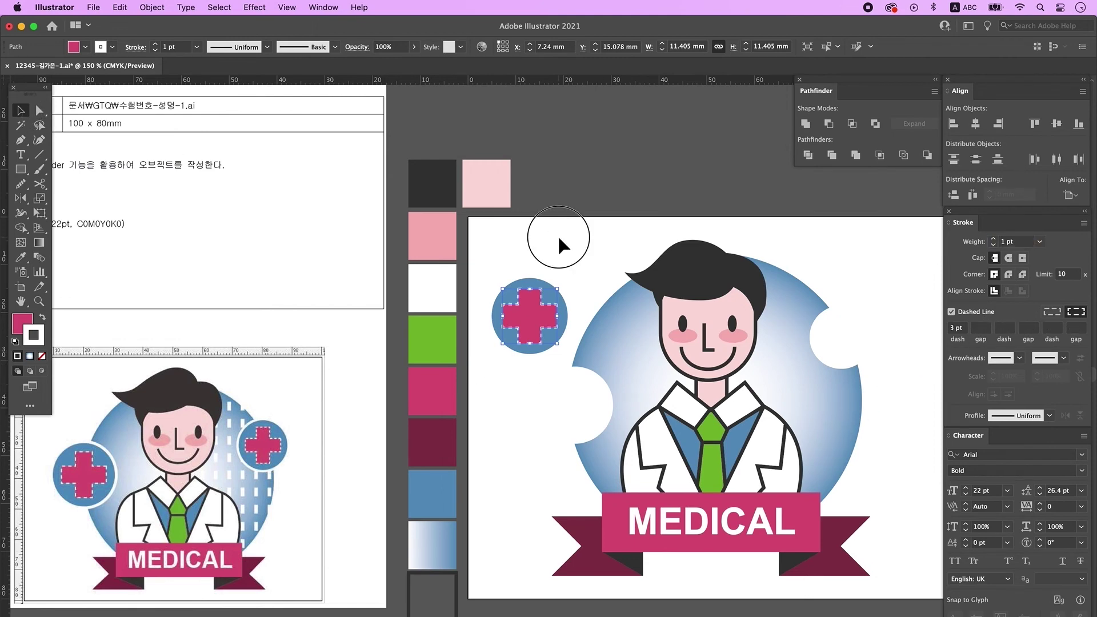
{"action": "left_click", "coordinate": [558, 238]}
Group the blue circle with its cross and fit the badge at about 14.2 mm into the background's left notch
{"action": "left_click_drag", "start_coordinate": [537, 351], "coordinate": [343, 495]}
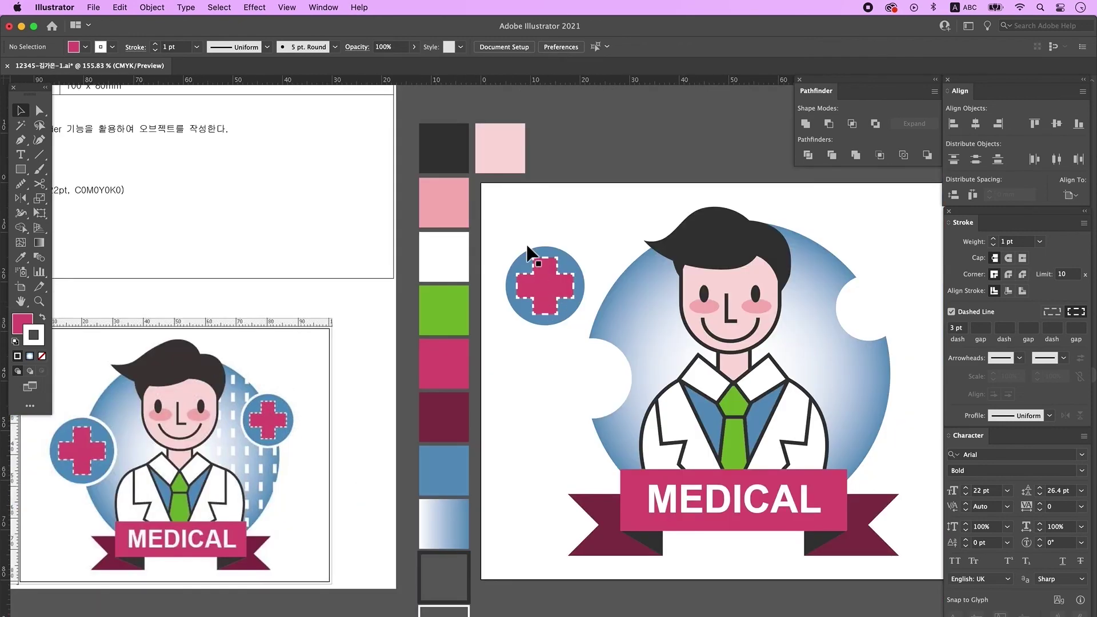
{"action": "left_click_drag", "start_coordinate": [557, 226], "coordinate": [558, 324]}
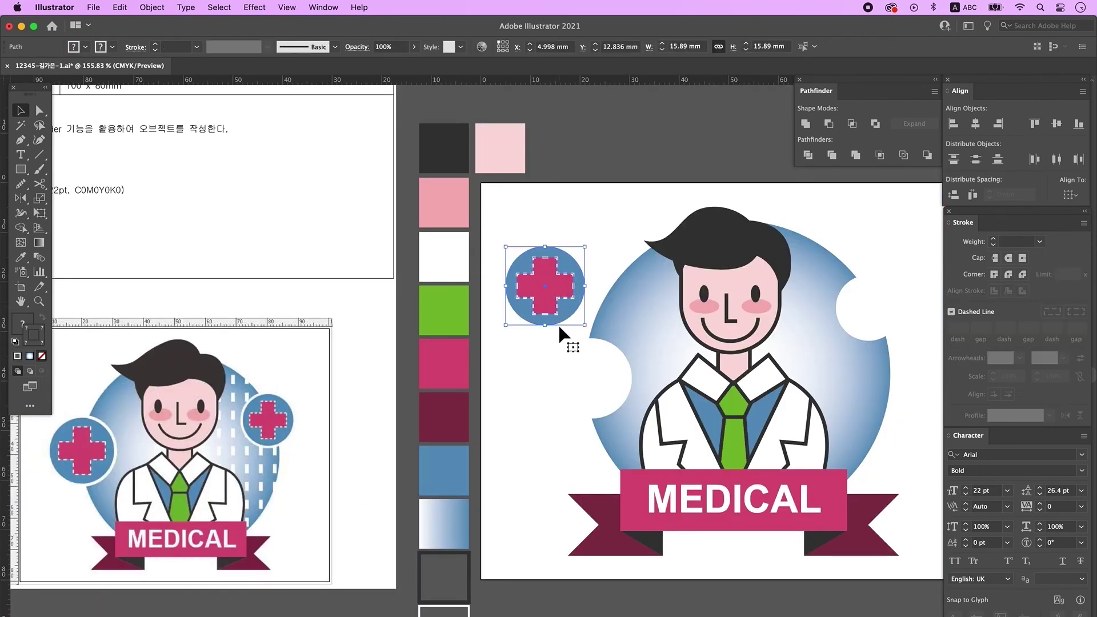
{"action": "right_click", "coordinate": [551, 292]}
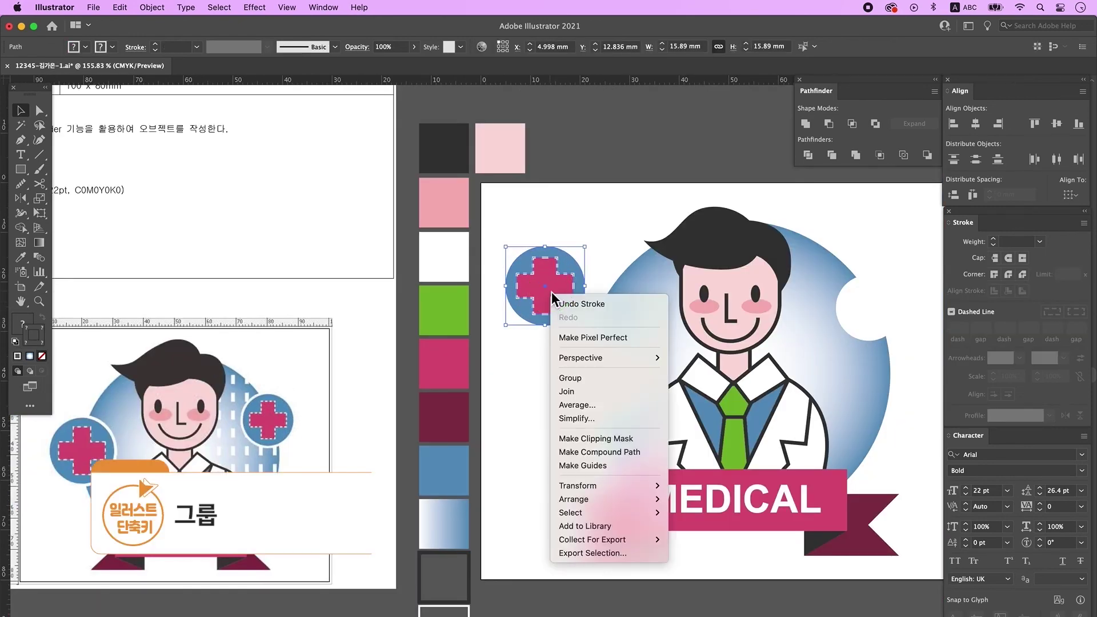
{"action": "left_click", "coordinate": [608, 376]}
{"action": "left_click_drag", "start_coordinate": [551, 290], "coordinate": [556, 382]}
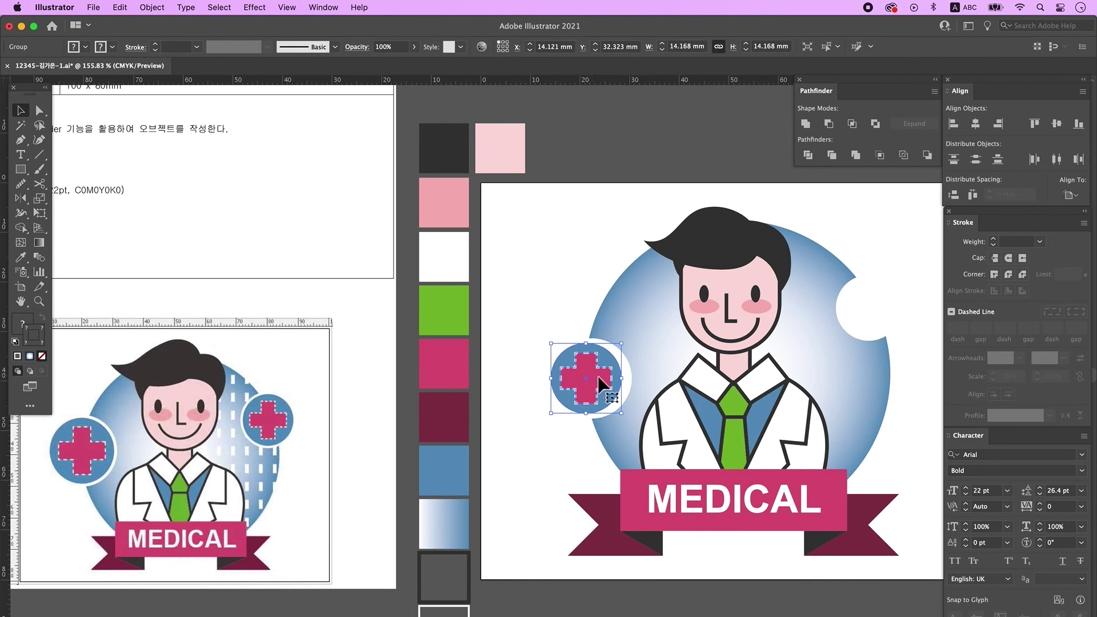
Copy the cross badge into the background's right notch and scale the copy to about 11 mm
{"action": "left_click_drag", "start_coordinate": [600, 382], "coordinate": [876, 306]}
{"action": "left_click_drag", "start_coordinate": [911, 340], "coordinate": [894, 318]}
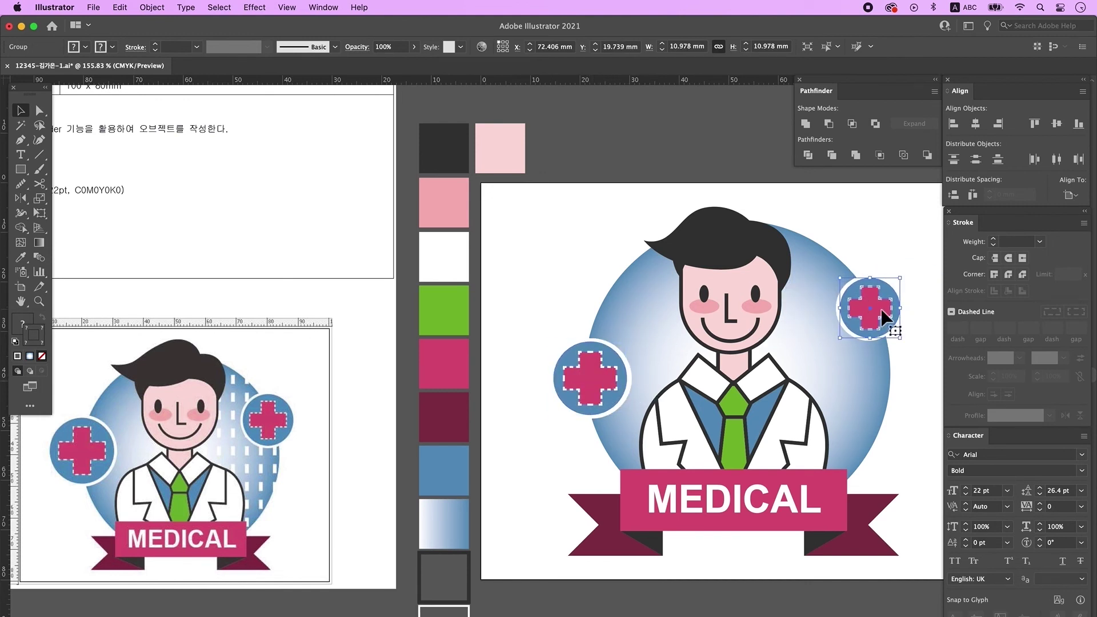
{"action": "left_click", "coordinate": [521, 470]}
{"action": "key", "text": "super+minus"}
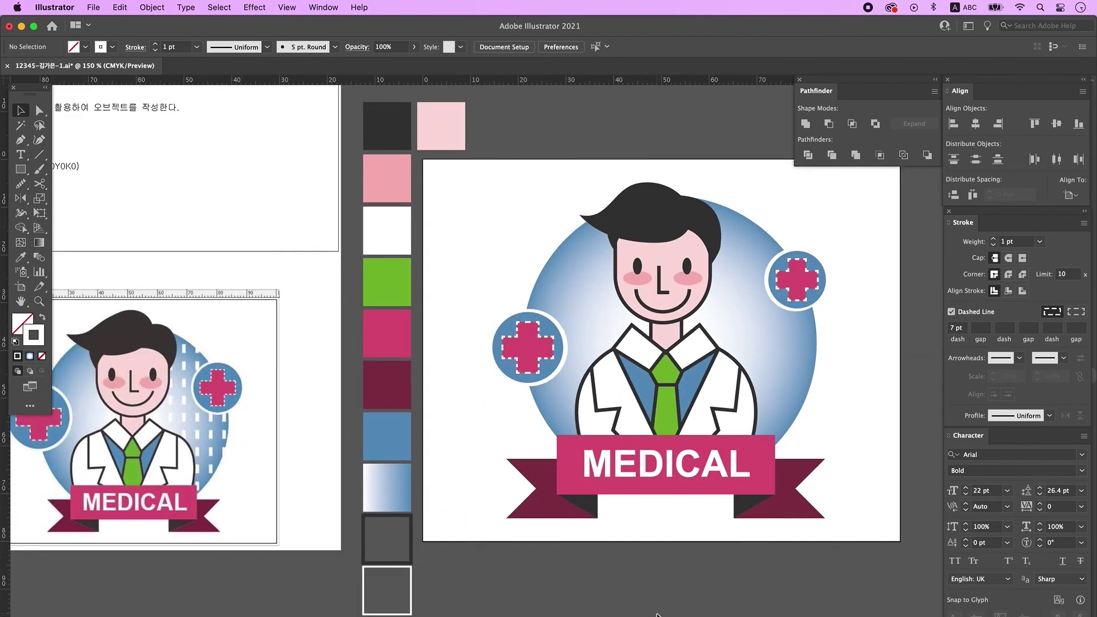
Draw a white vertical line about 58 mm long along the right edge of the doctor's face, dashed at 7 pt
{"action": "key", "text": "backslash"}
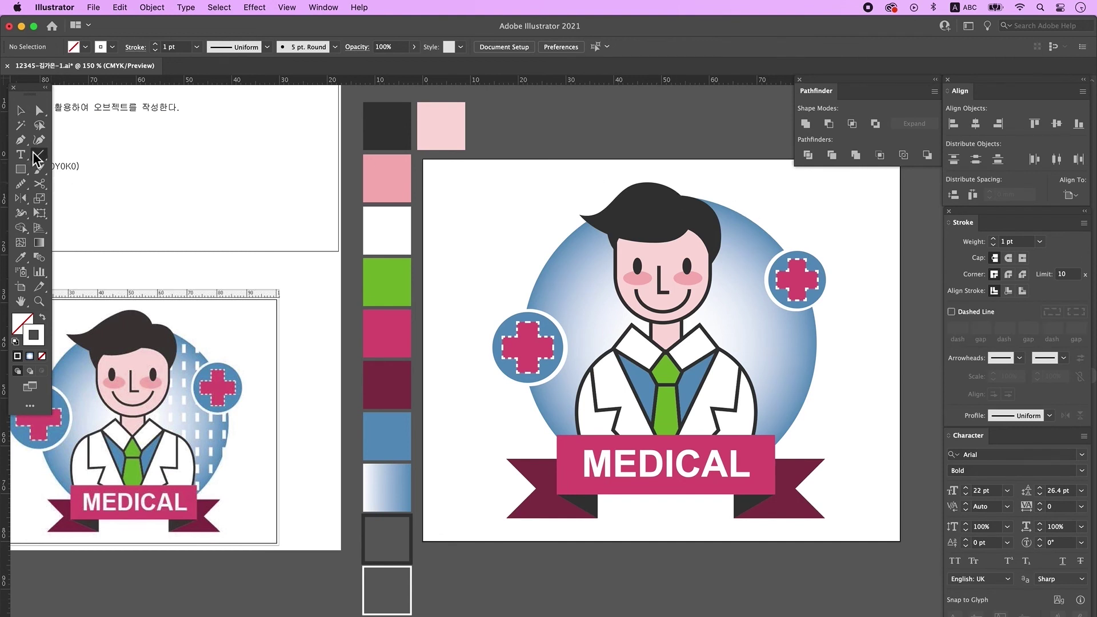
{"action": "left_click_drag", "start_coordinate": [706, 196], "coordinate": [716, 474]}
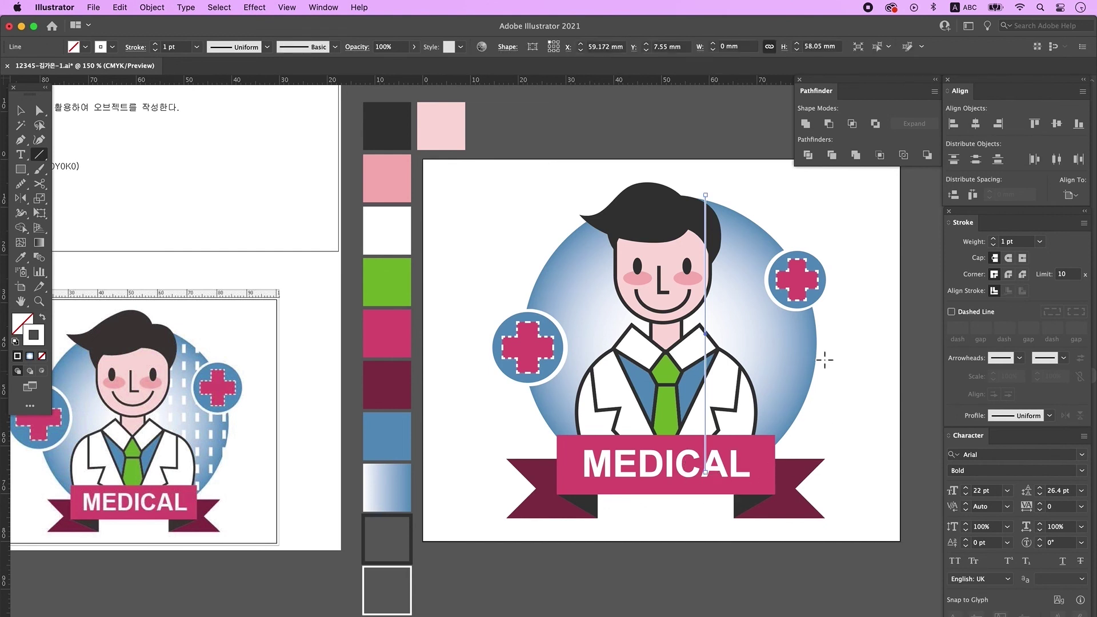
{"action": "key", "text": "v"}
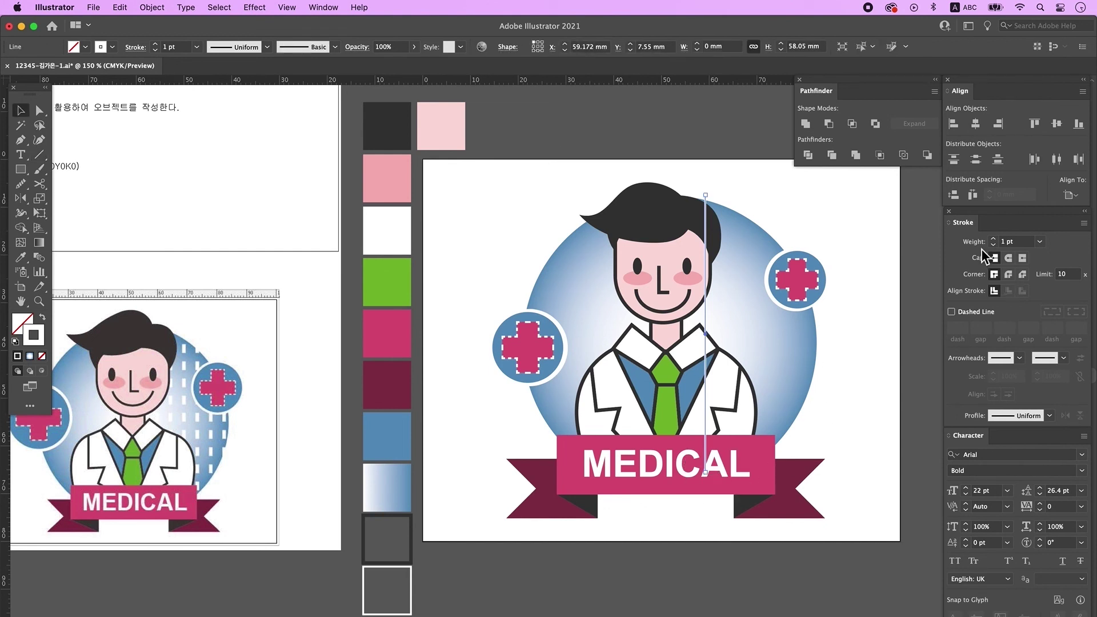
{"action": "left_click", "coordinate": [952, 312]}
{"action": "type", "text": "7"}
{"action": "key", "text": "Return"}
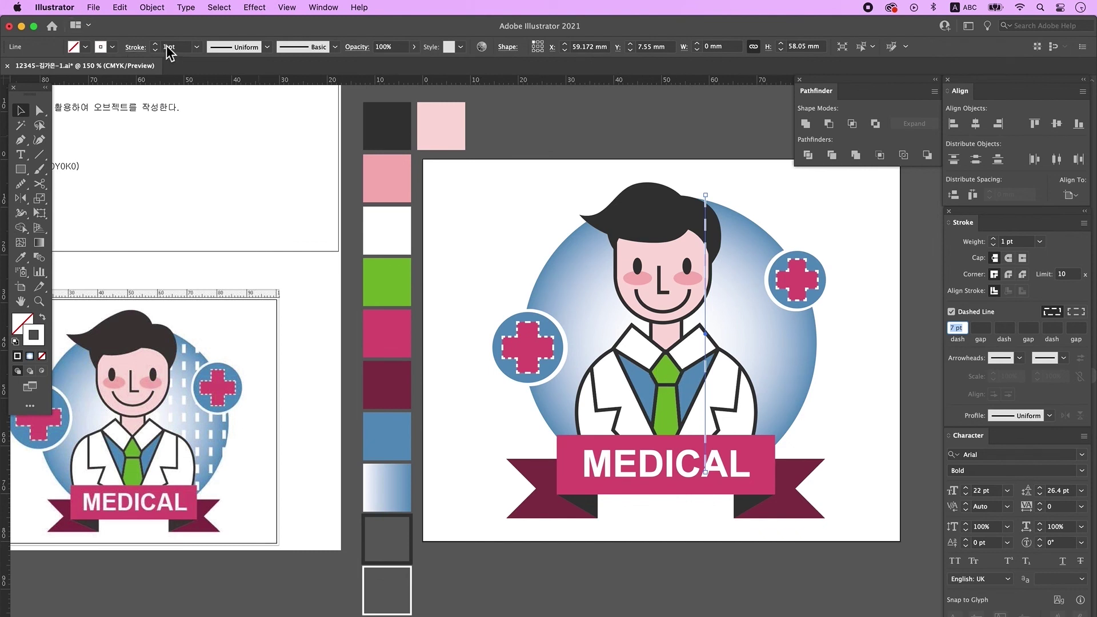
Set the dashed vertical line's weight to 3 pt and its dash to 8 pt
{"action": "left_click", "coordinate": [994, 240]}
{"action": "left_click", "coordinate": [964, 329]}
{"action": "type", "text": "8"}
{"action": "key", "text": "Return"}
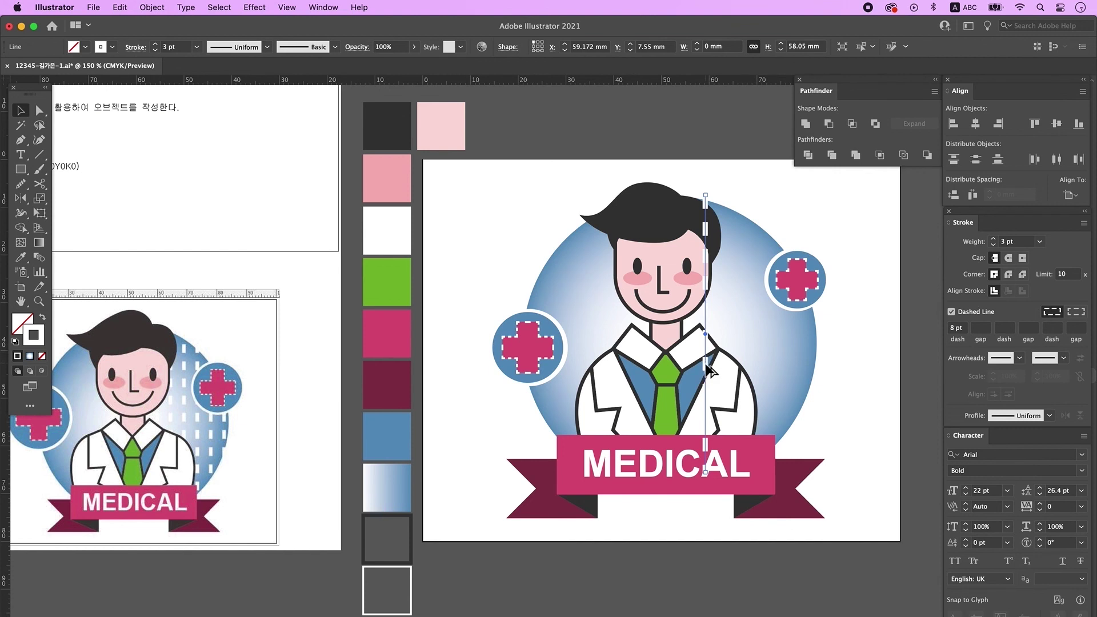
Duplicate the dashed line about 3.7 mm to the right and repeat the copy until there are seven evenly spaced lines
{"action": "left_click_drag", "start_coordinate": [707, 367], "coordinate": [729, 370]}
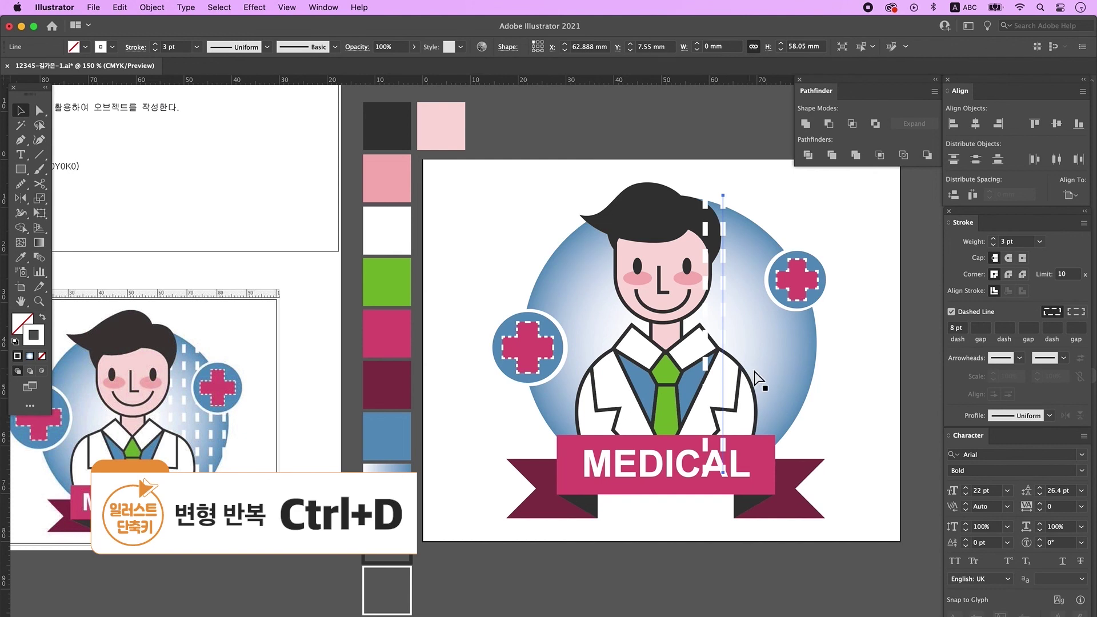
{"action": "key", "text": "ctrl+d"}
{"action": "key", "text": "ctrl+d"}
{"action": "key", "text": "ctrl+d"}
{"action": "key", "text": "ctrl+d"}
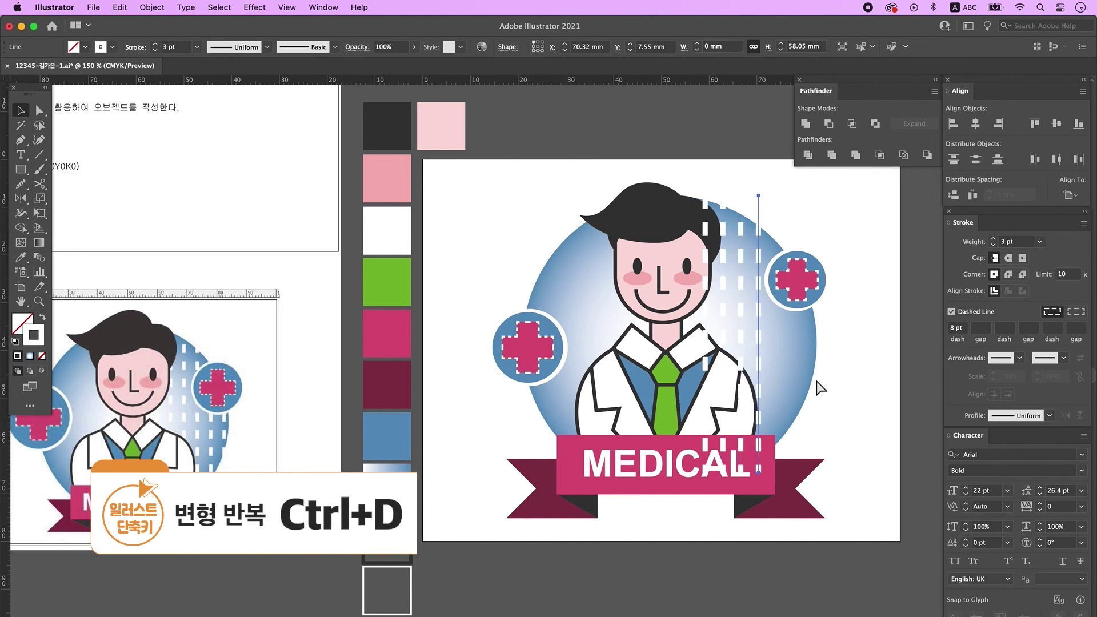
{"action": "key", "text": "ctrl+d"}
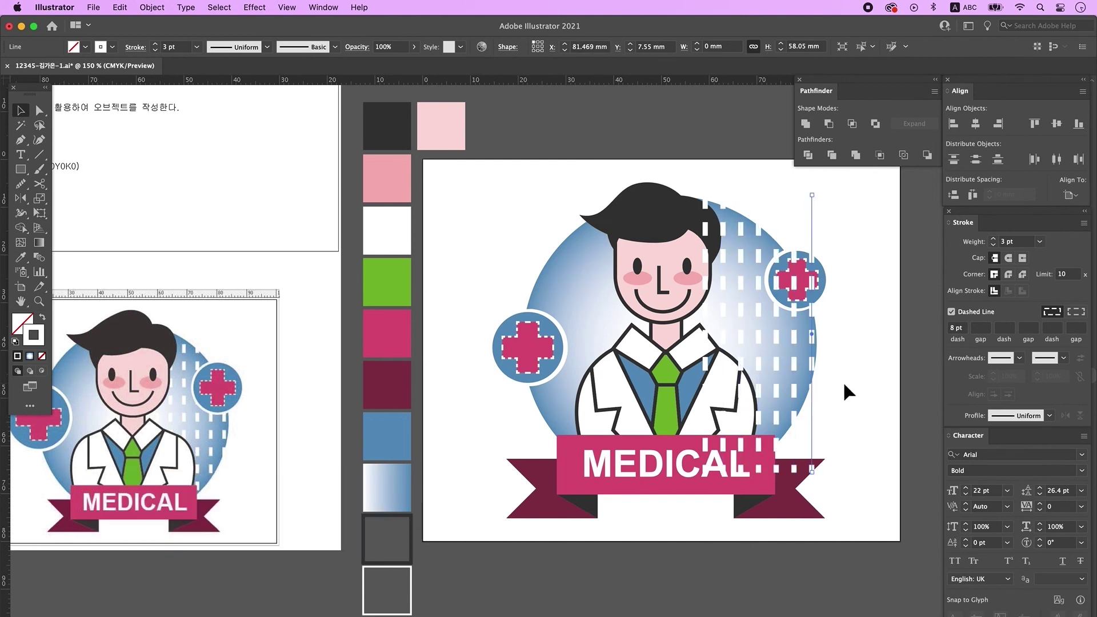
Group the dashed lines and trim them to the gradient background's shape, behind the doctor, banner and badges
{"action": "left_click_drag", "start_coordinate": [851, 206], "coordinate": [704, 174]}
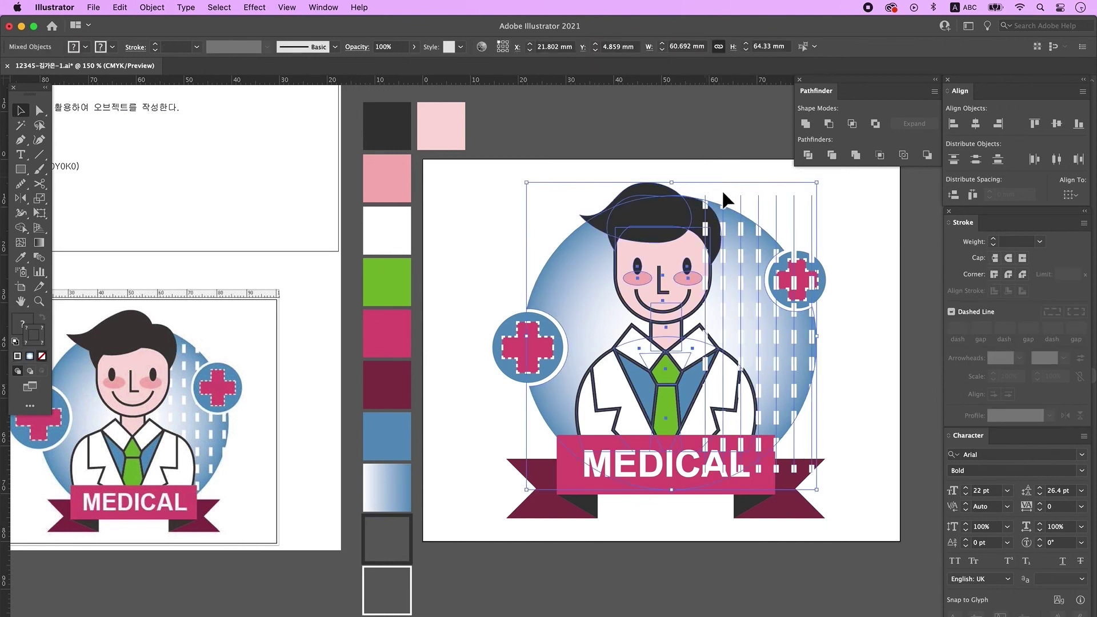
{"action": "key", "text": "ctrl+g"}
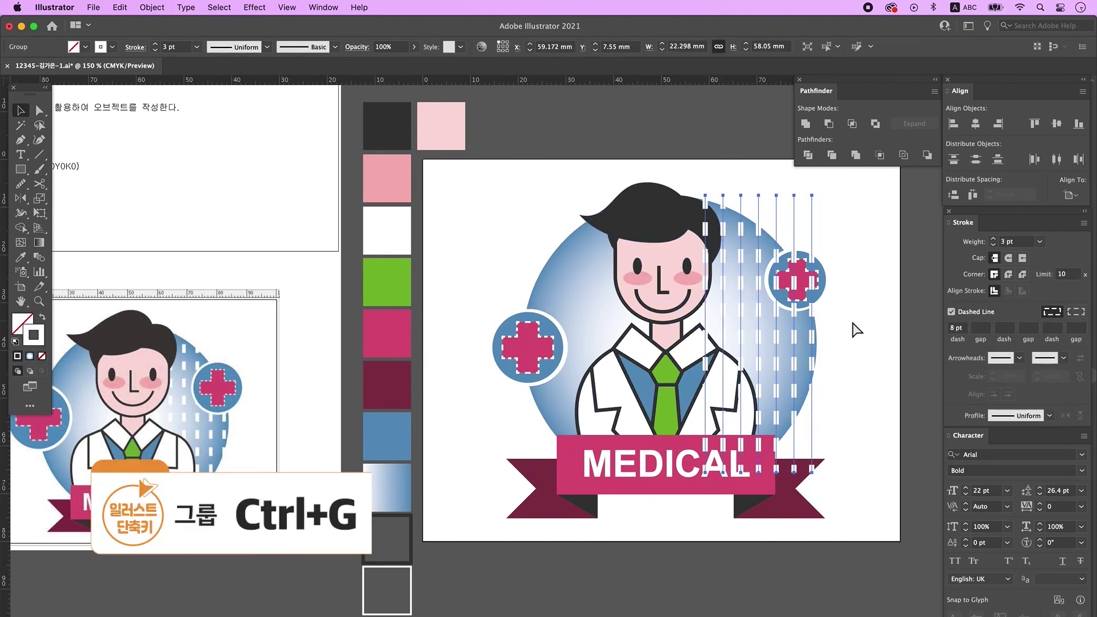
{"action": "left_click", "coordinate": [584, 264], "text": "shift"}
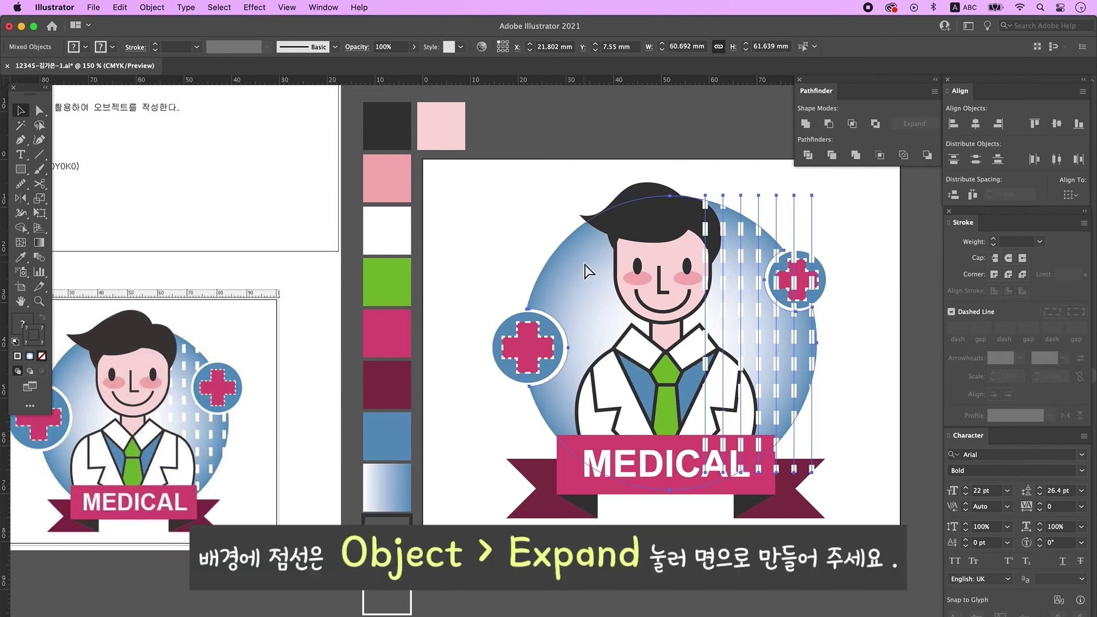
{"action": "left_click", "coordinate": [911, 348]}
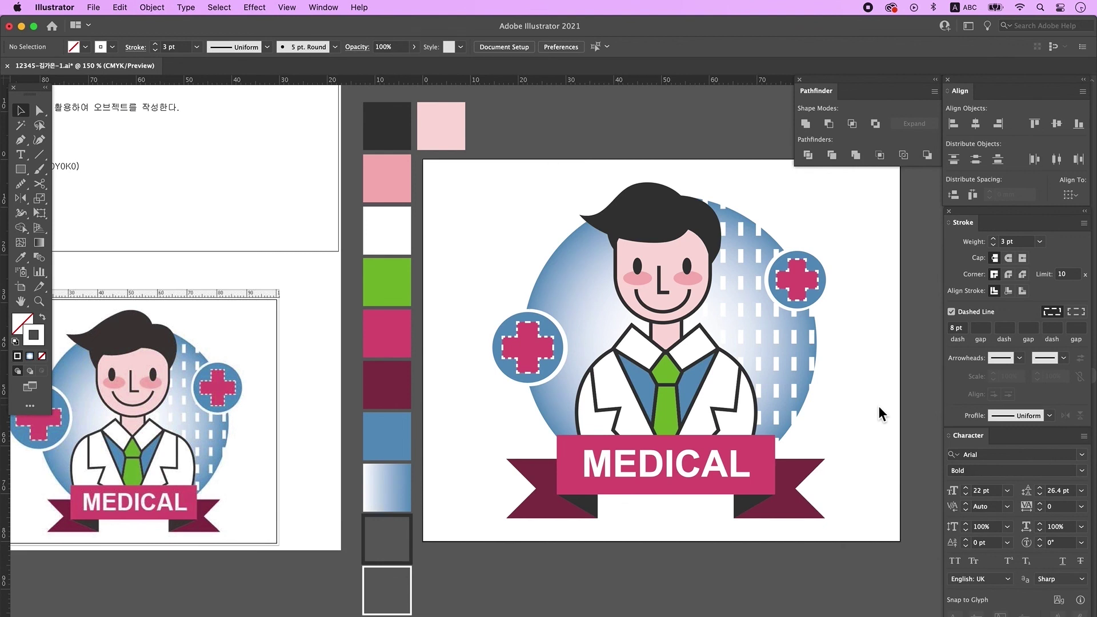
Delete the exam reference sheet and all the colour swatches beside the artboard
{"action": "scroll", "coordinate": [882, 414], "scroll_direction": "up", "scroll_amount": 2}
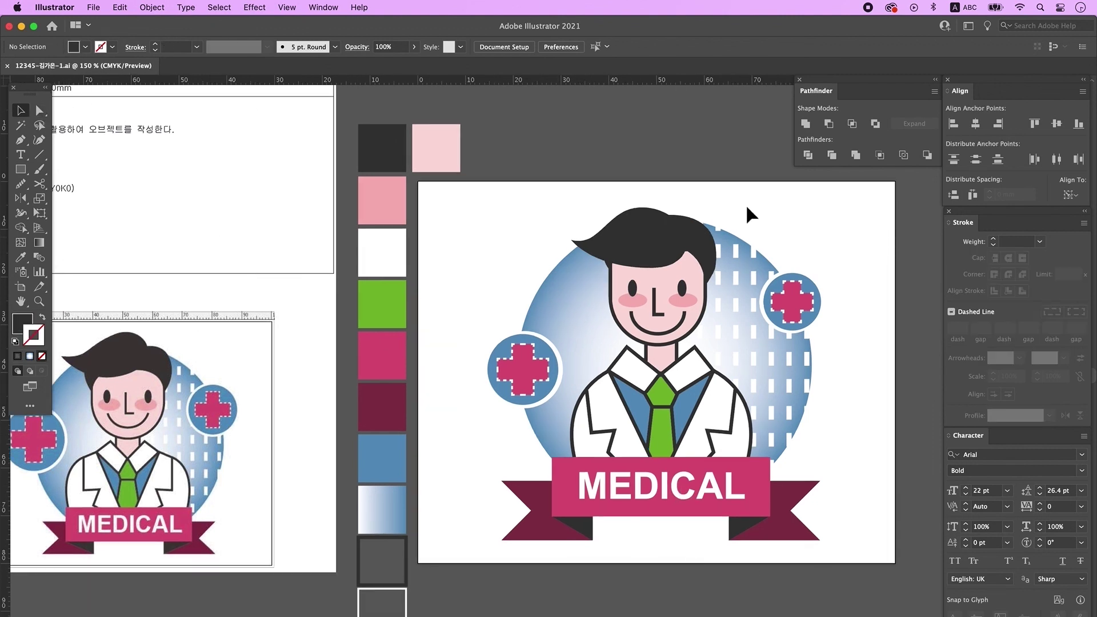
{"action": "left_click", "coordinate": [242, 297]}
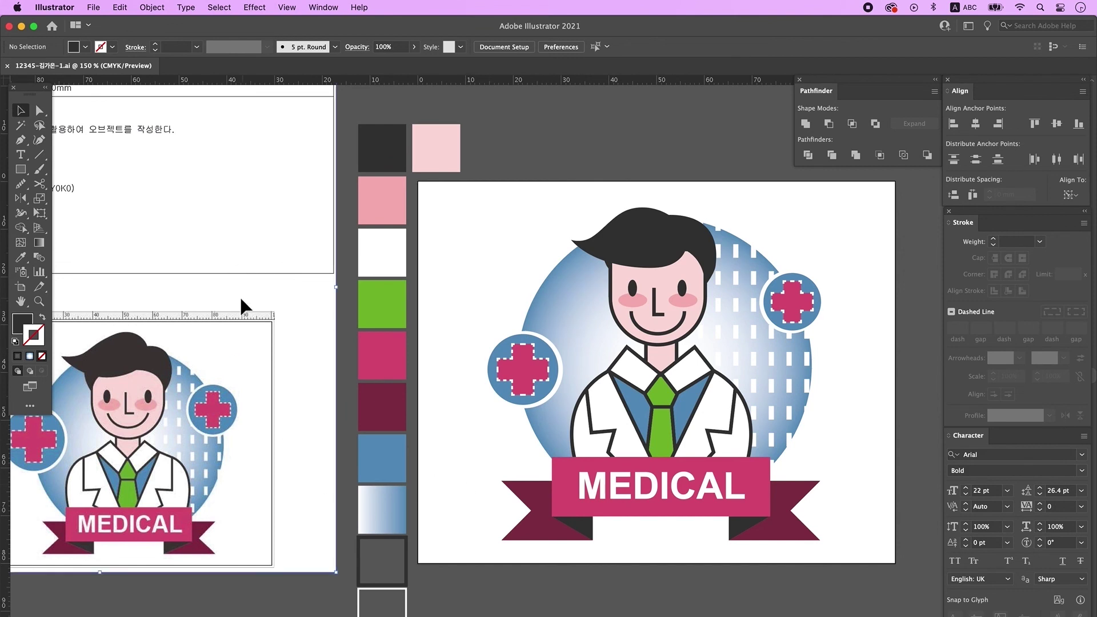
{"action": "key", "text": "Delete"}
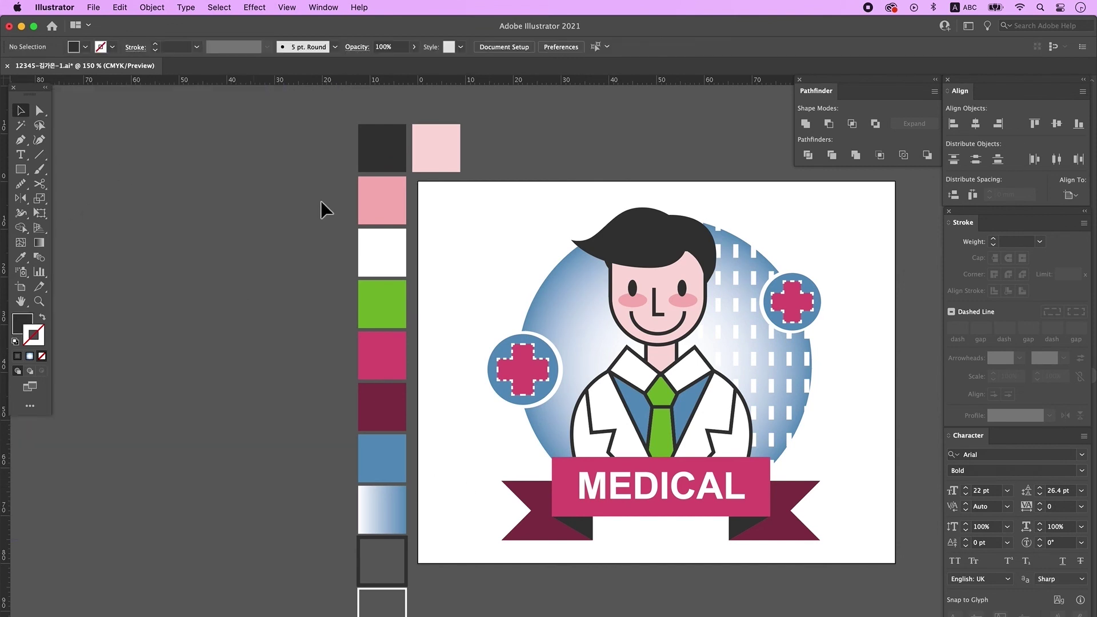
{"action": "scroll", "coordinate": [355, 265], "scroll_direction": "down", "scroll_amount": 3}
{"action": "left_click_drag", "start_coordinate": [457, 614], "coordinate": [458, 595]}
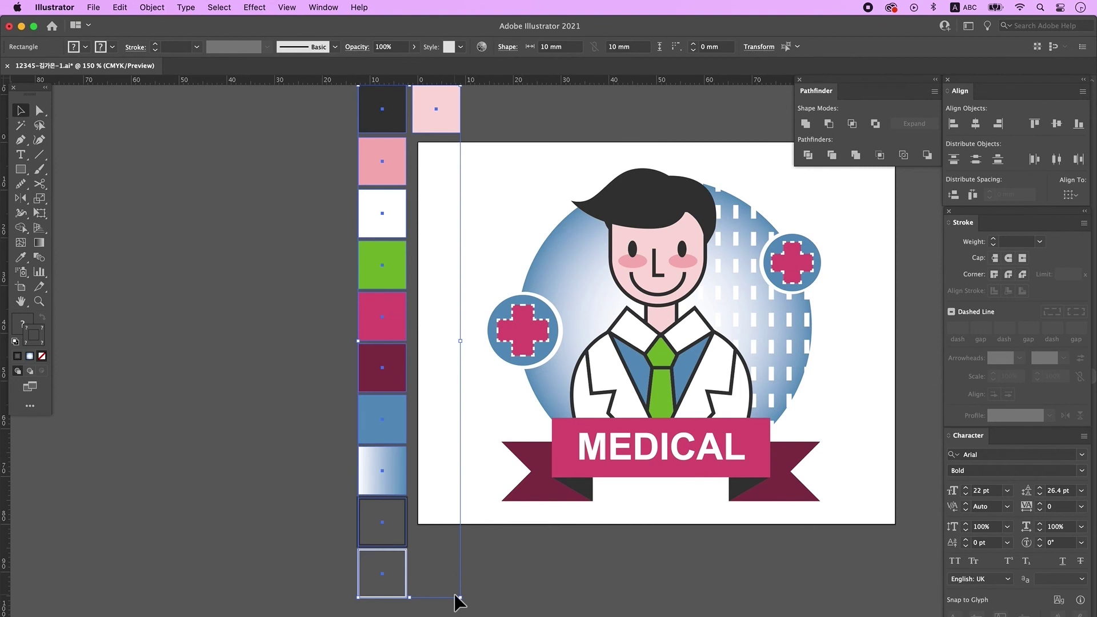
{"action": "key", "text": "Delete"}
Save the finished emblem document
{"action": "scroll", "coordinate": [785, 542], "scroll_direction": "right", "scroll_amount": 5}
{"action": "scroll", "coordinate": [786, 542], "scroll_direction": "up", "scroll_amount": 1}
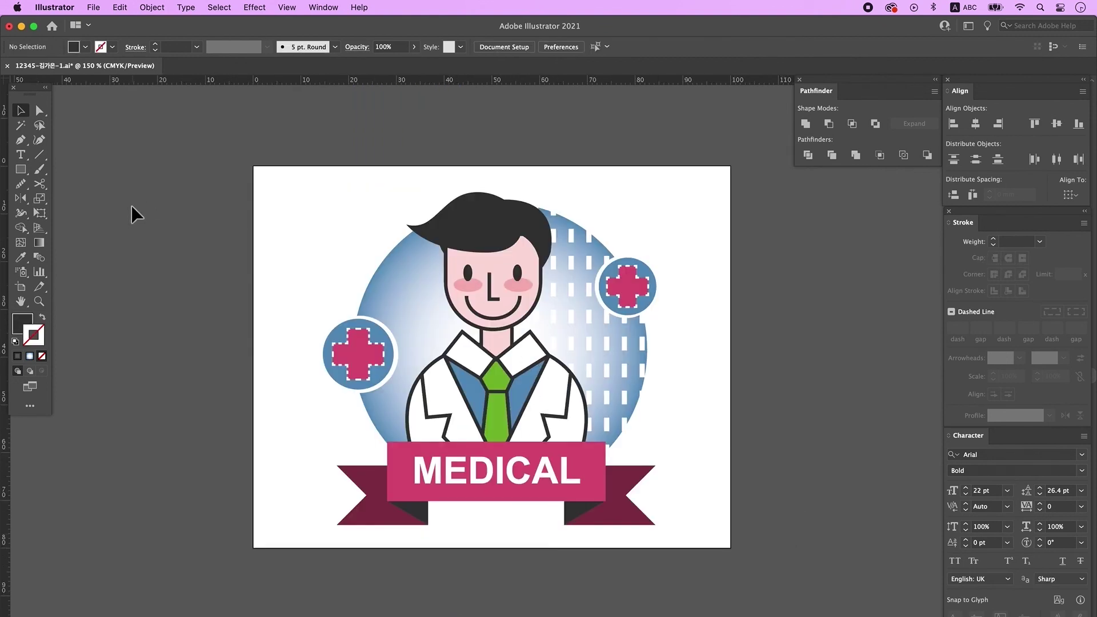
{"action": "left_click", "coordinate": [95, 7]}
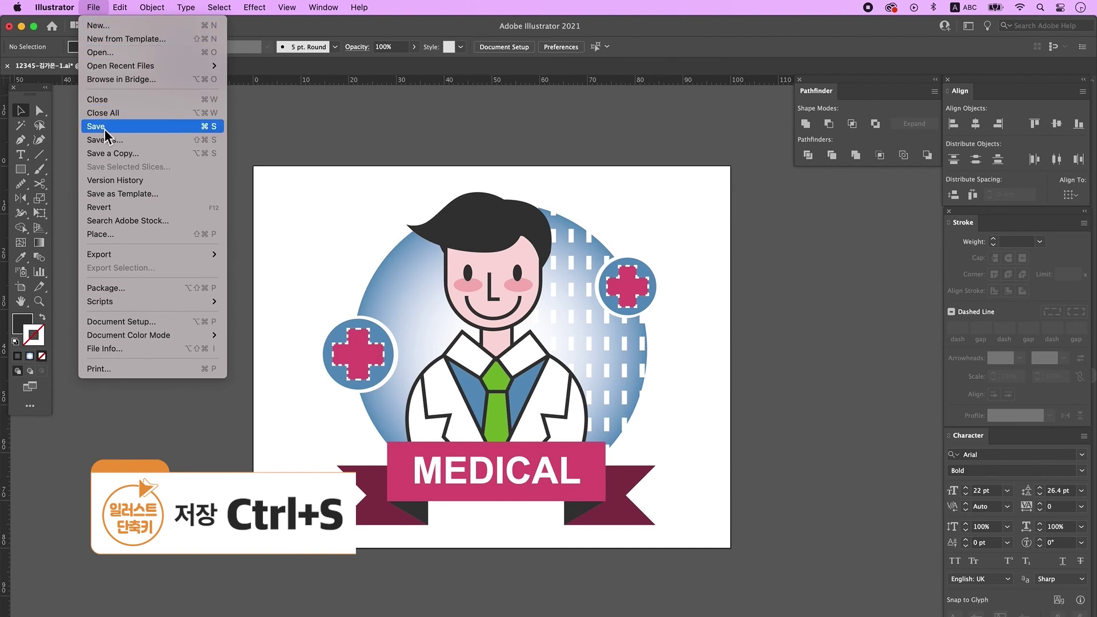